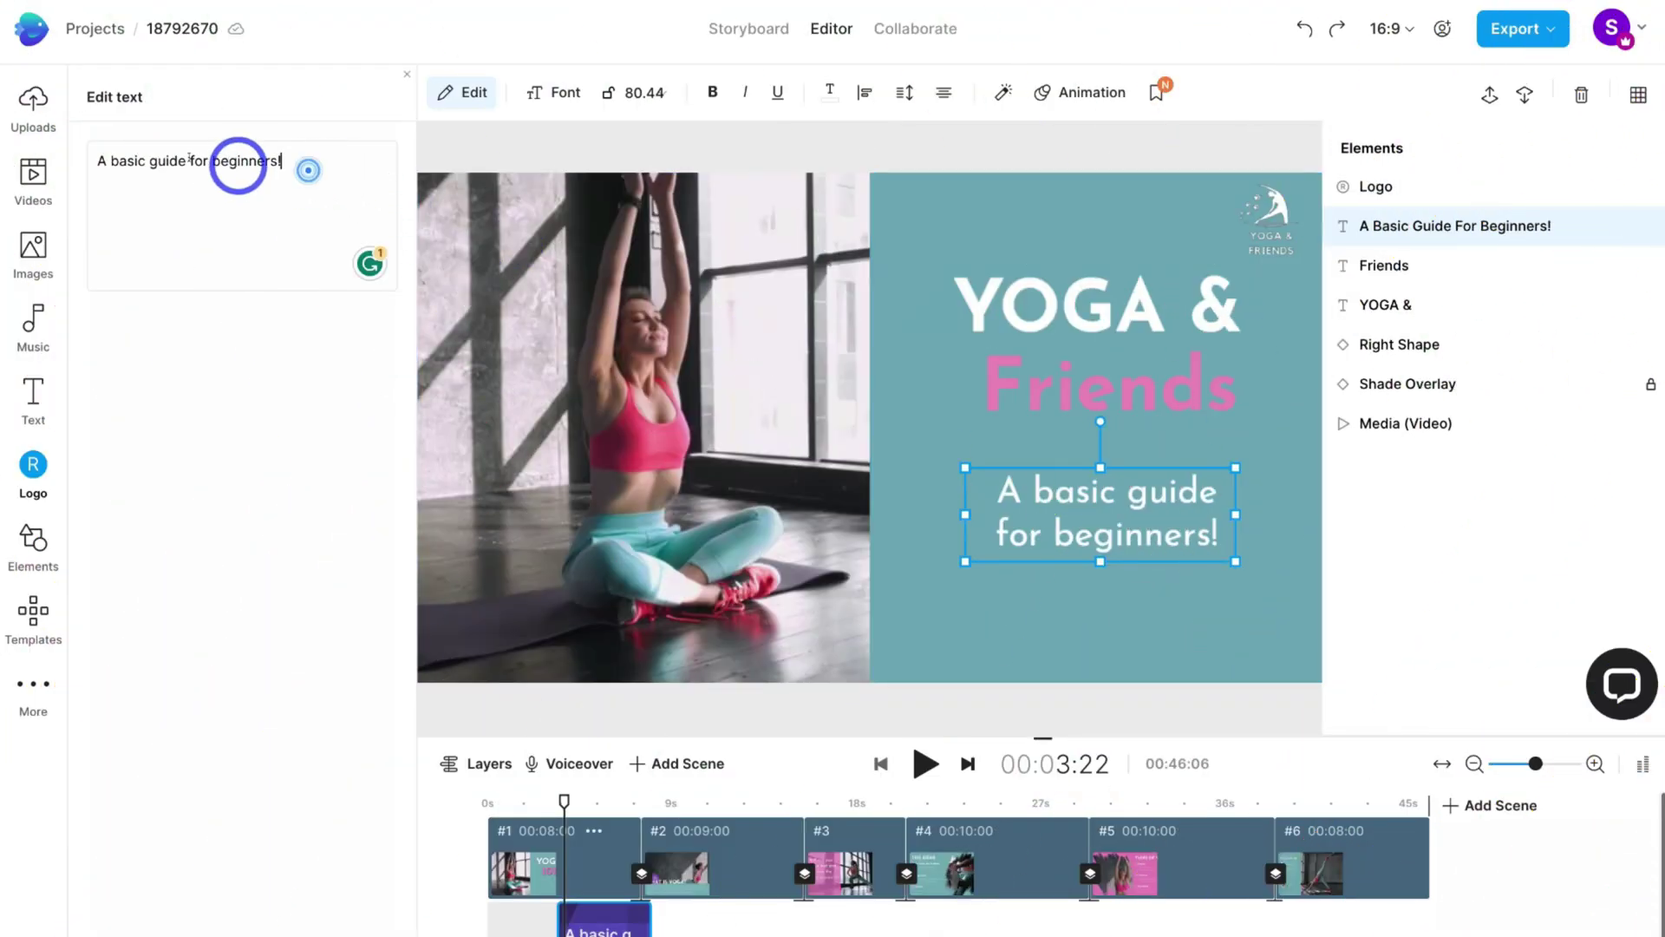
Step: Replace the tagline with "Welcome to Yoga & Friends" and "An Animal Friendly Yoga Studio!" on separate lines and enlarge its text box
{"action": "left_click_drag", "start_coordinate": [189, 159], "coordinate": [86, 153]}
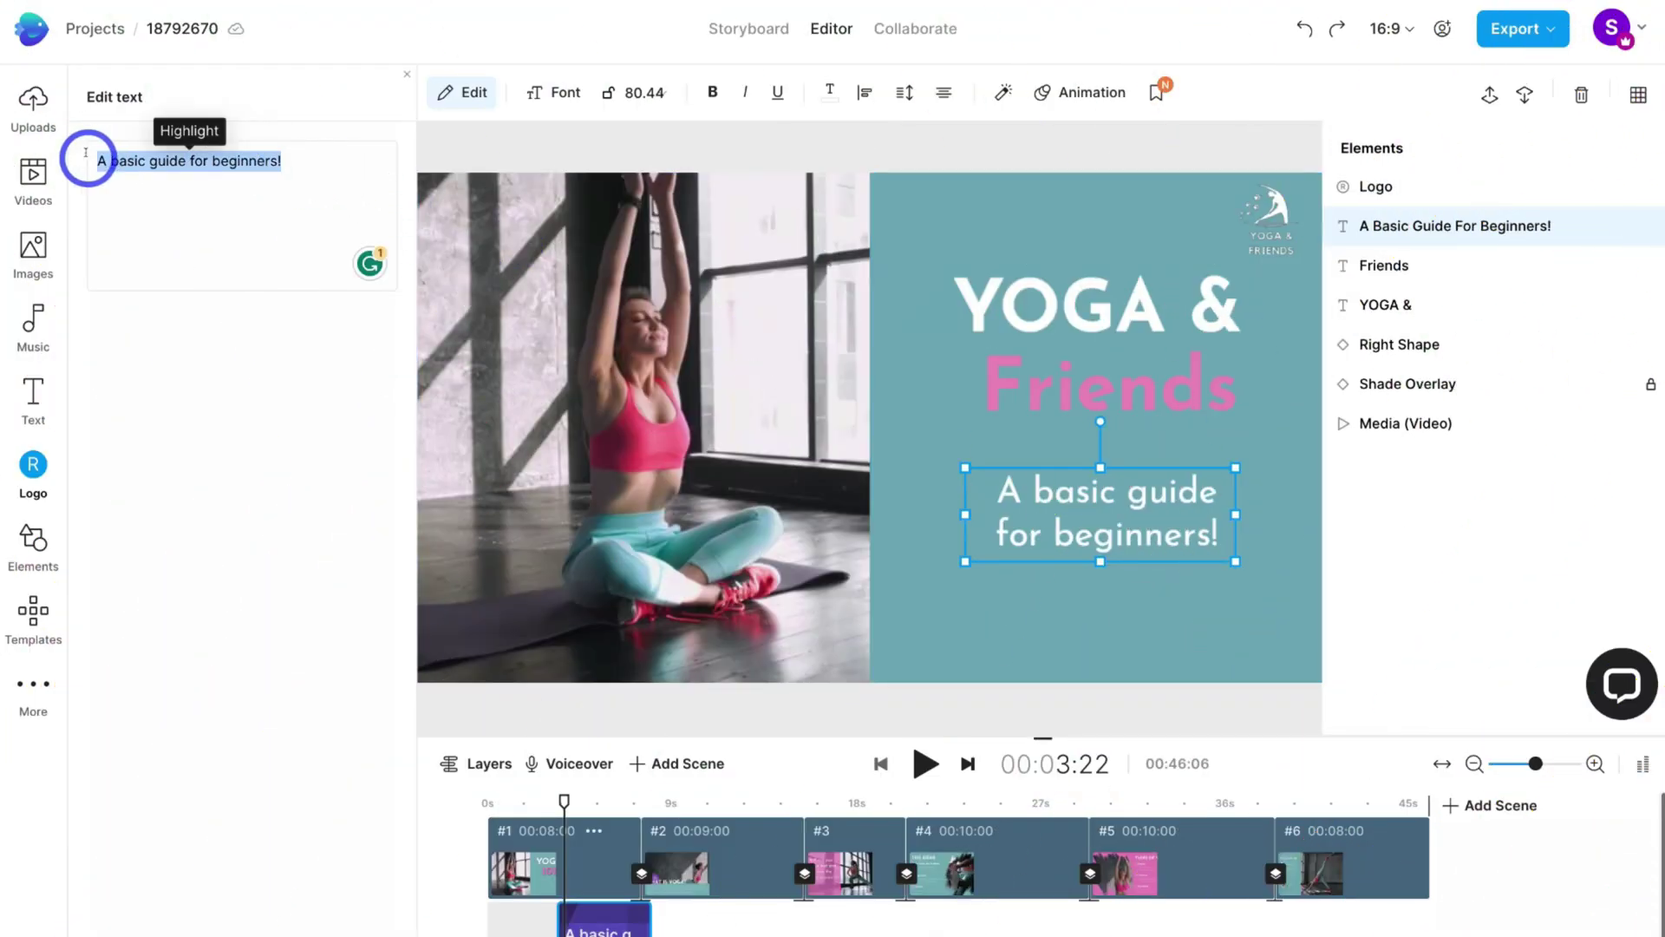
{"action": "type", "text": "Welcome to Yoga & Friends - An Animal Friendly Yoga Studio!"}
{"action": "left_click", "coordinate": [330, 168]}
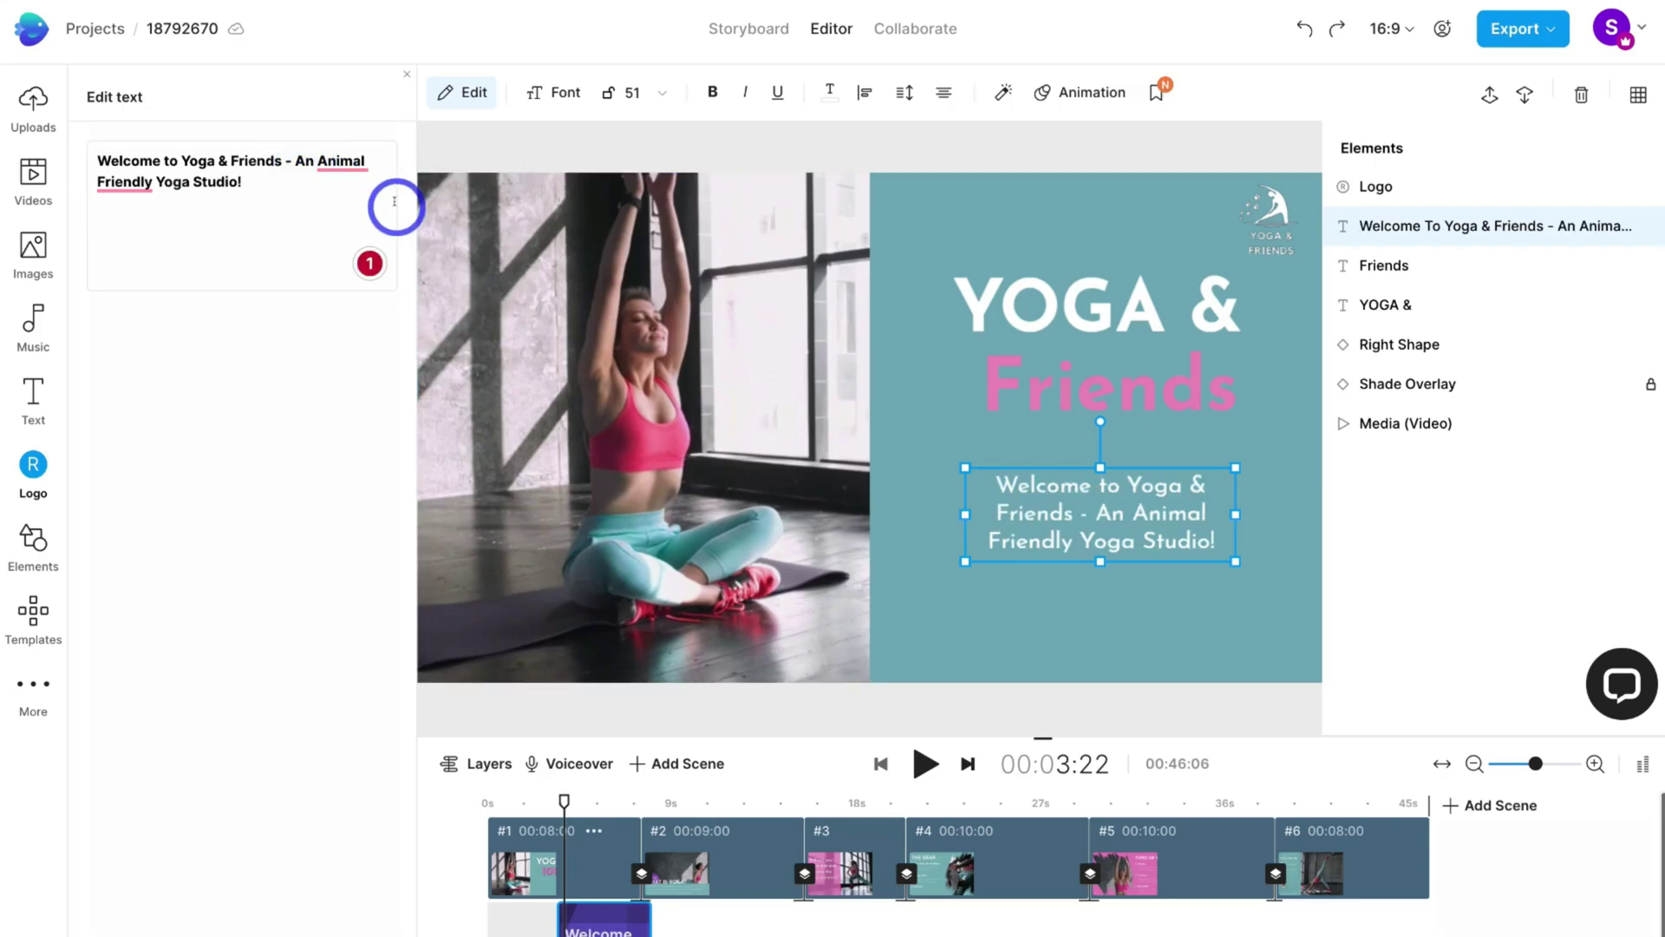
{"action": "key", "text": "BackSpace"}
{"action": "key", "text": "BackSpace"}
{"action": "key", "text": "BackSpace"}
{"action": "key", "text": "Return"}
{"action": "left_click_drag", "start_coordinate": [964, 468], "coordinate": [885, 439]}
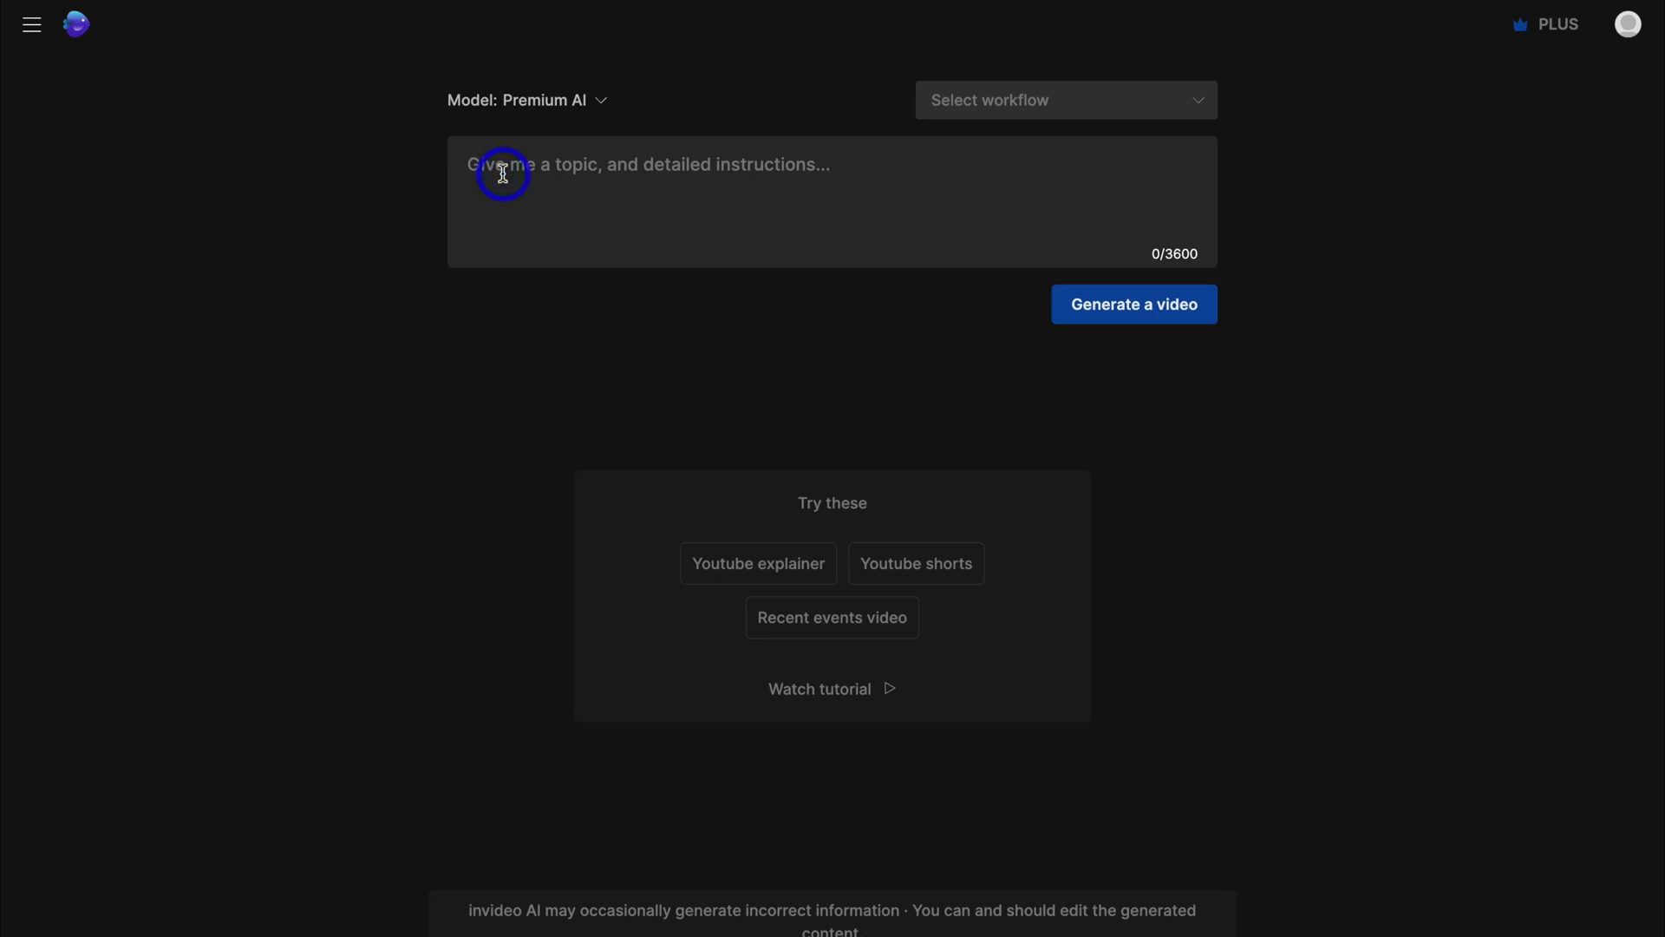
Step: Start the video prompt: a fun 45 second Facebook ad for an exciting new beach yoga studio, happy group doing yoga by the beach, targeting under 35
{"action": "type", "text": "Create a 45 second "}
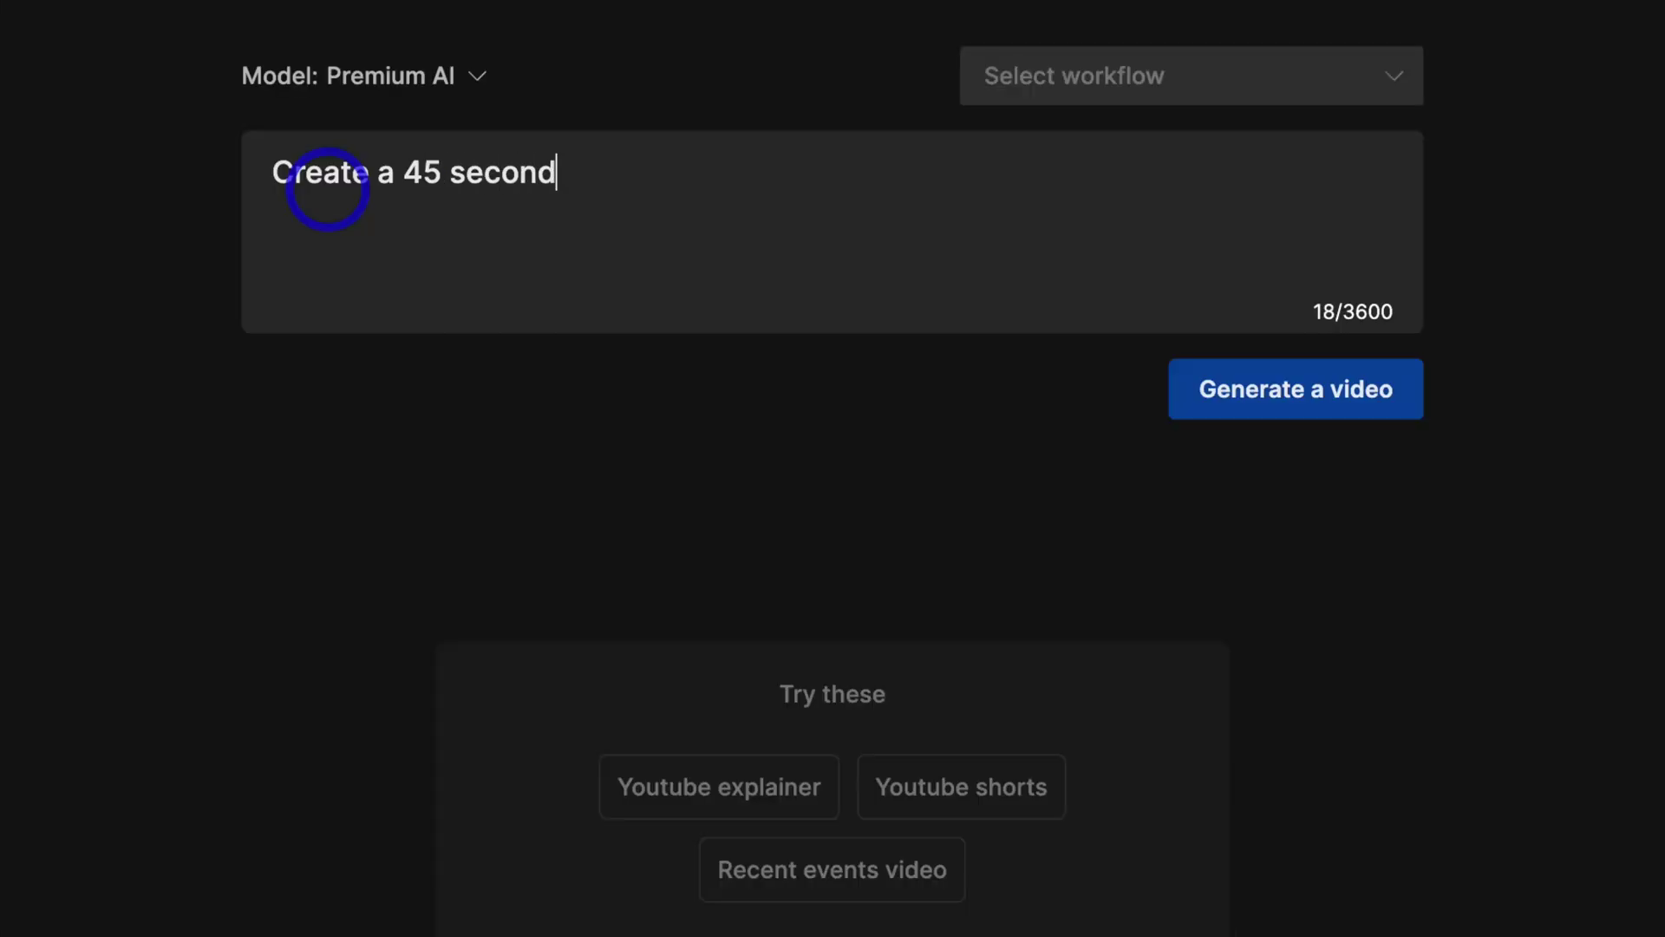
{"action": "type", "text": "Facebook ad for an excit"}
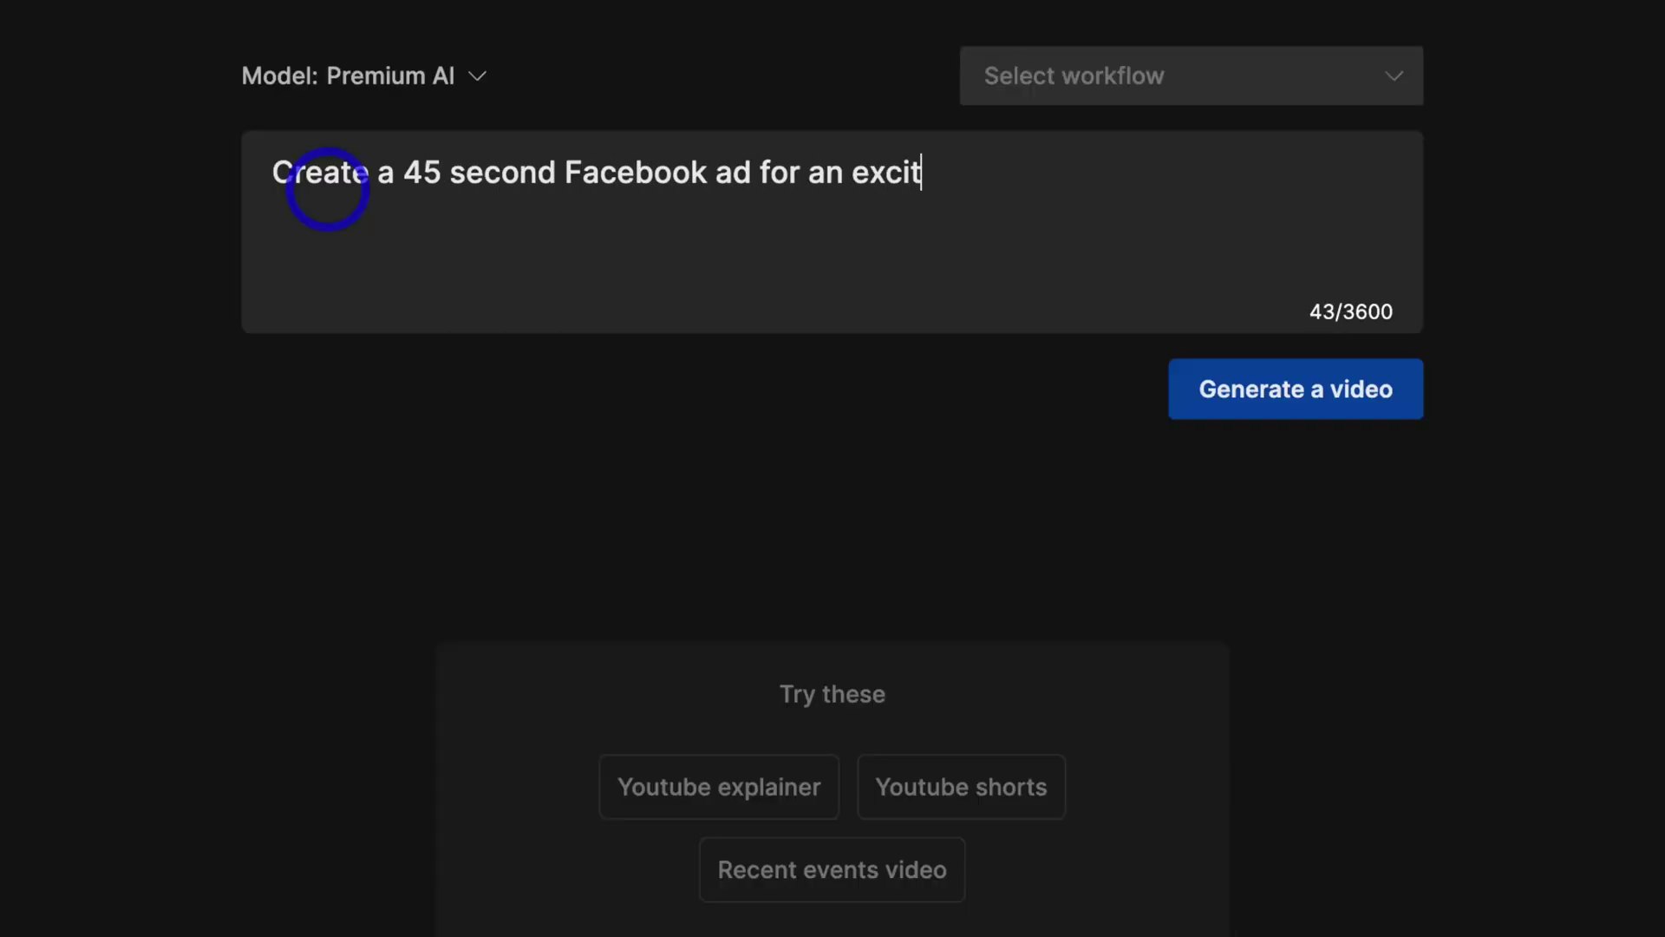
{"action": "type", "text": "ing new beach yoga studio, make "}
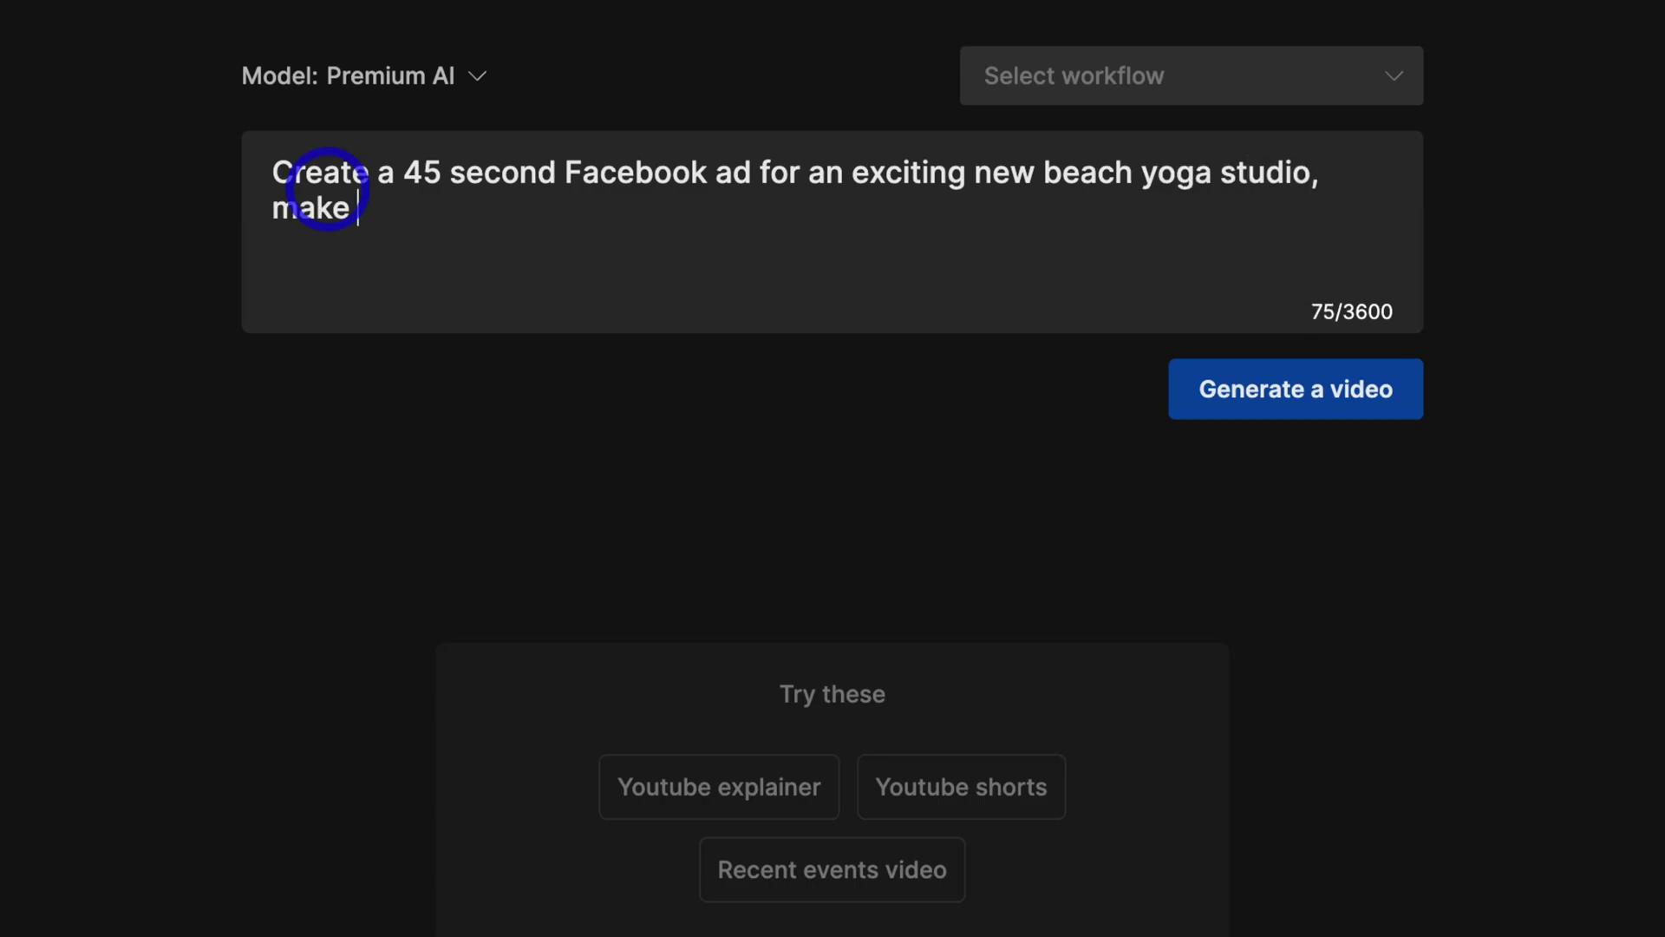
{"action": "type", "text": "the ad fun and include a happy gr"}
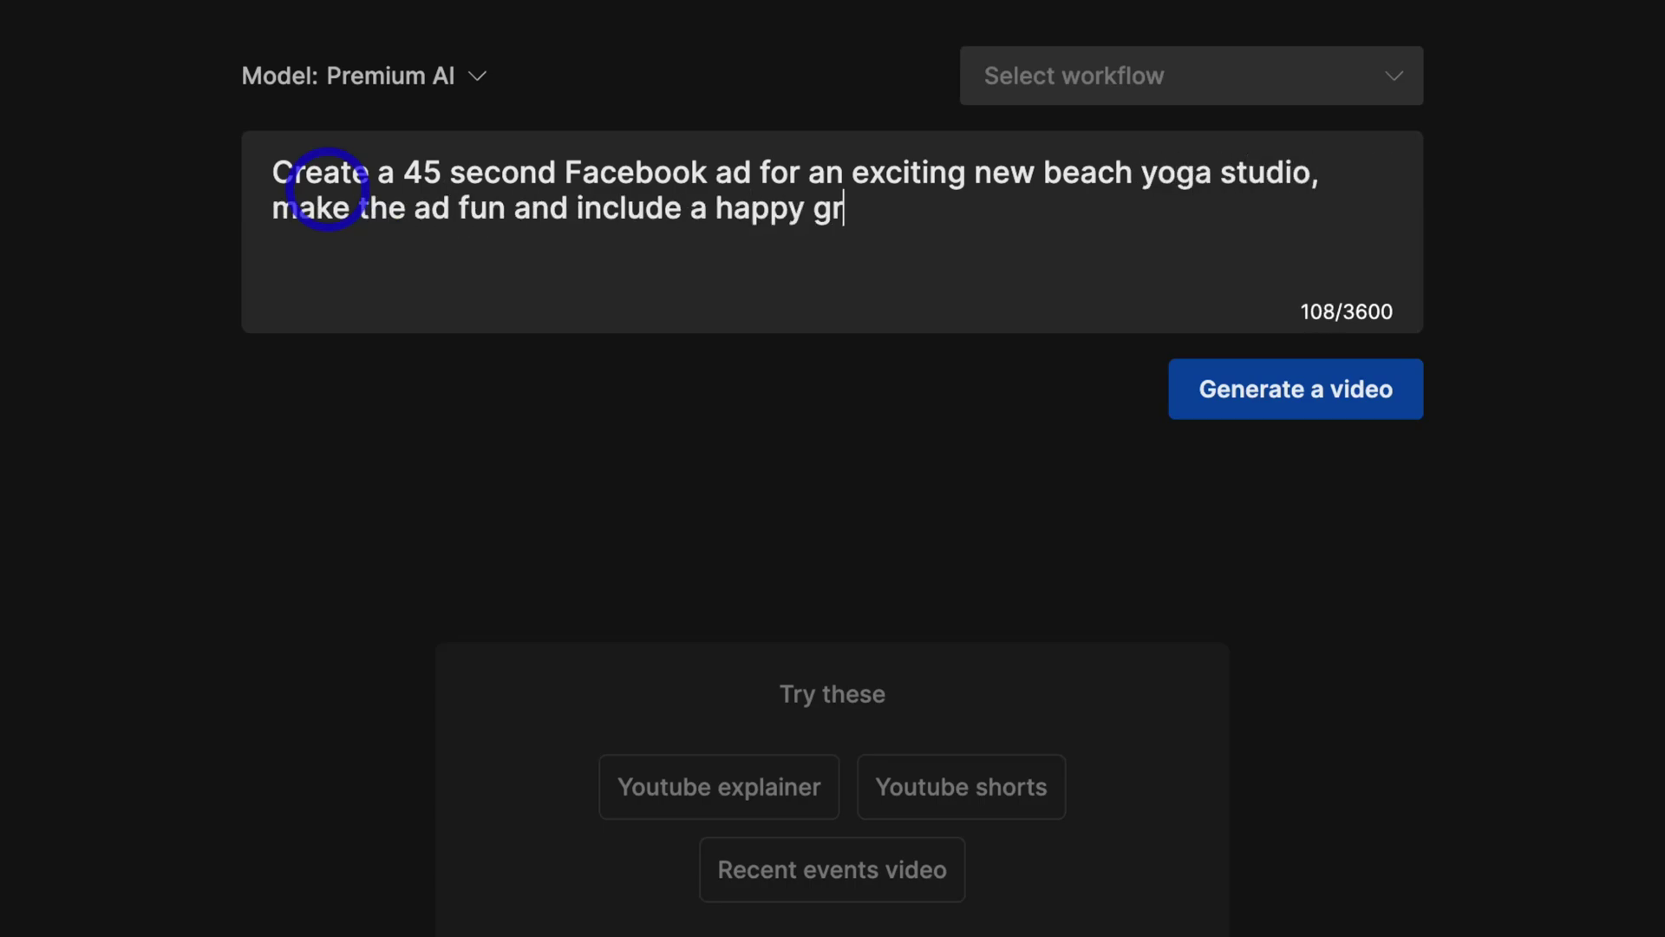
{"action": "type", "text": "oup of people doing yoga by the beach. Target young people under 35 and a"}
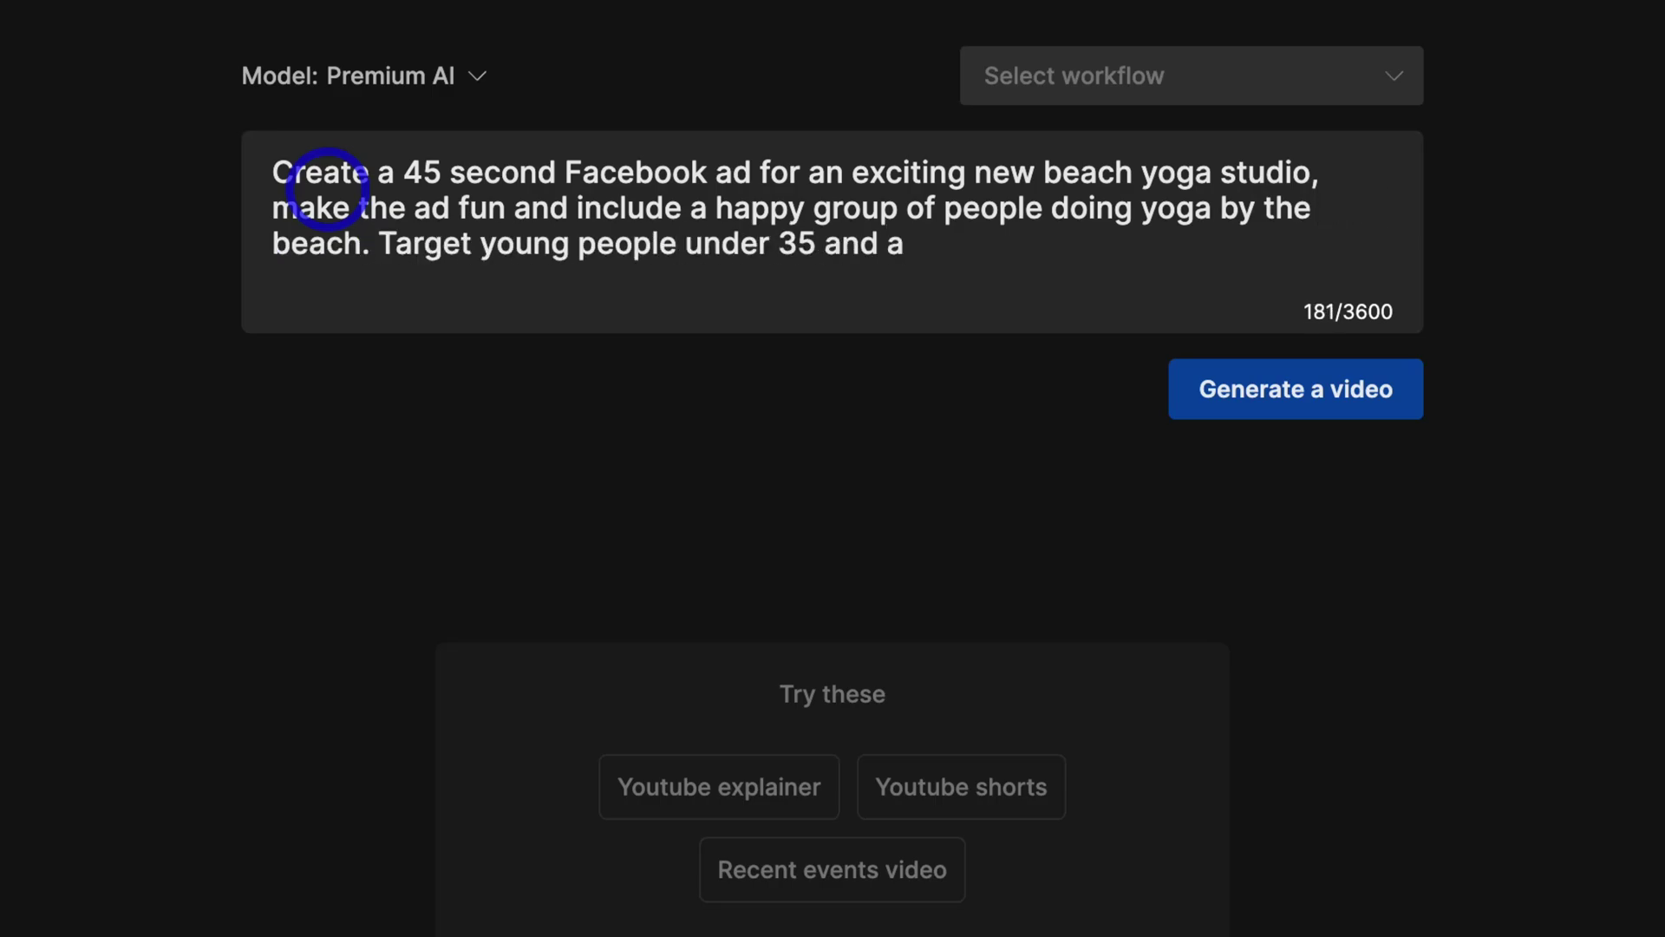
Step: Extend the prompt with an end CTA offering a free yoga session via the link below and a young woman's voice over about beach yoga benefits
{"action": "type", "text": "dd a CTA at the end"}
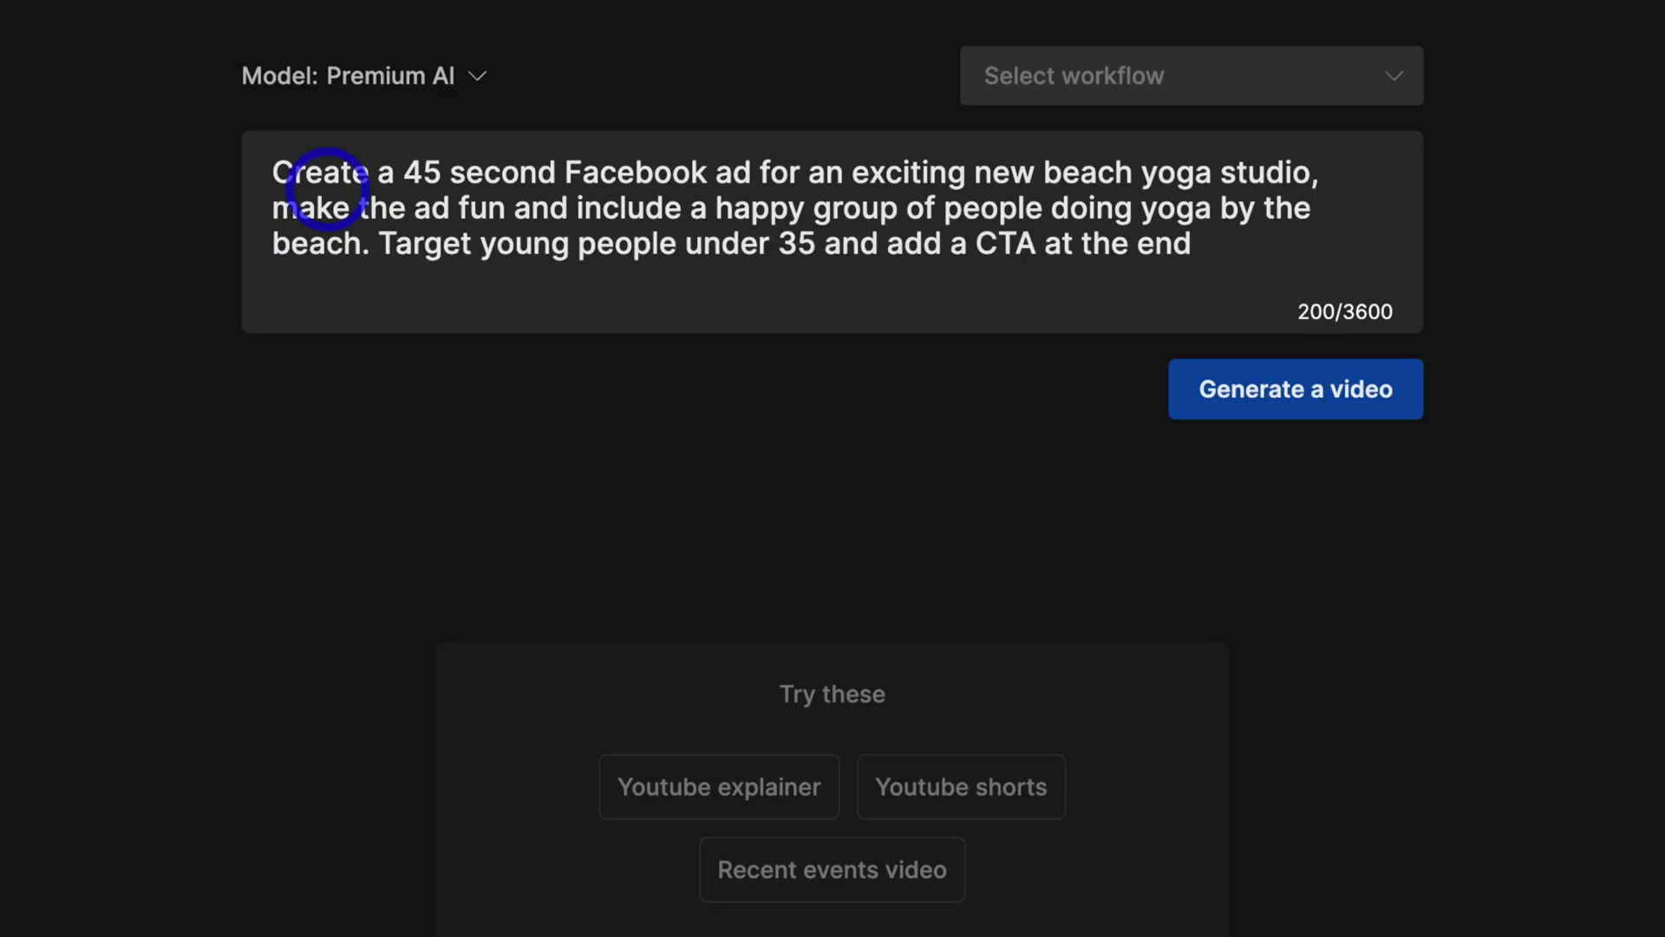
{"action": "type", "text": " of the video offering a free yoga session"}
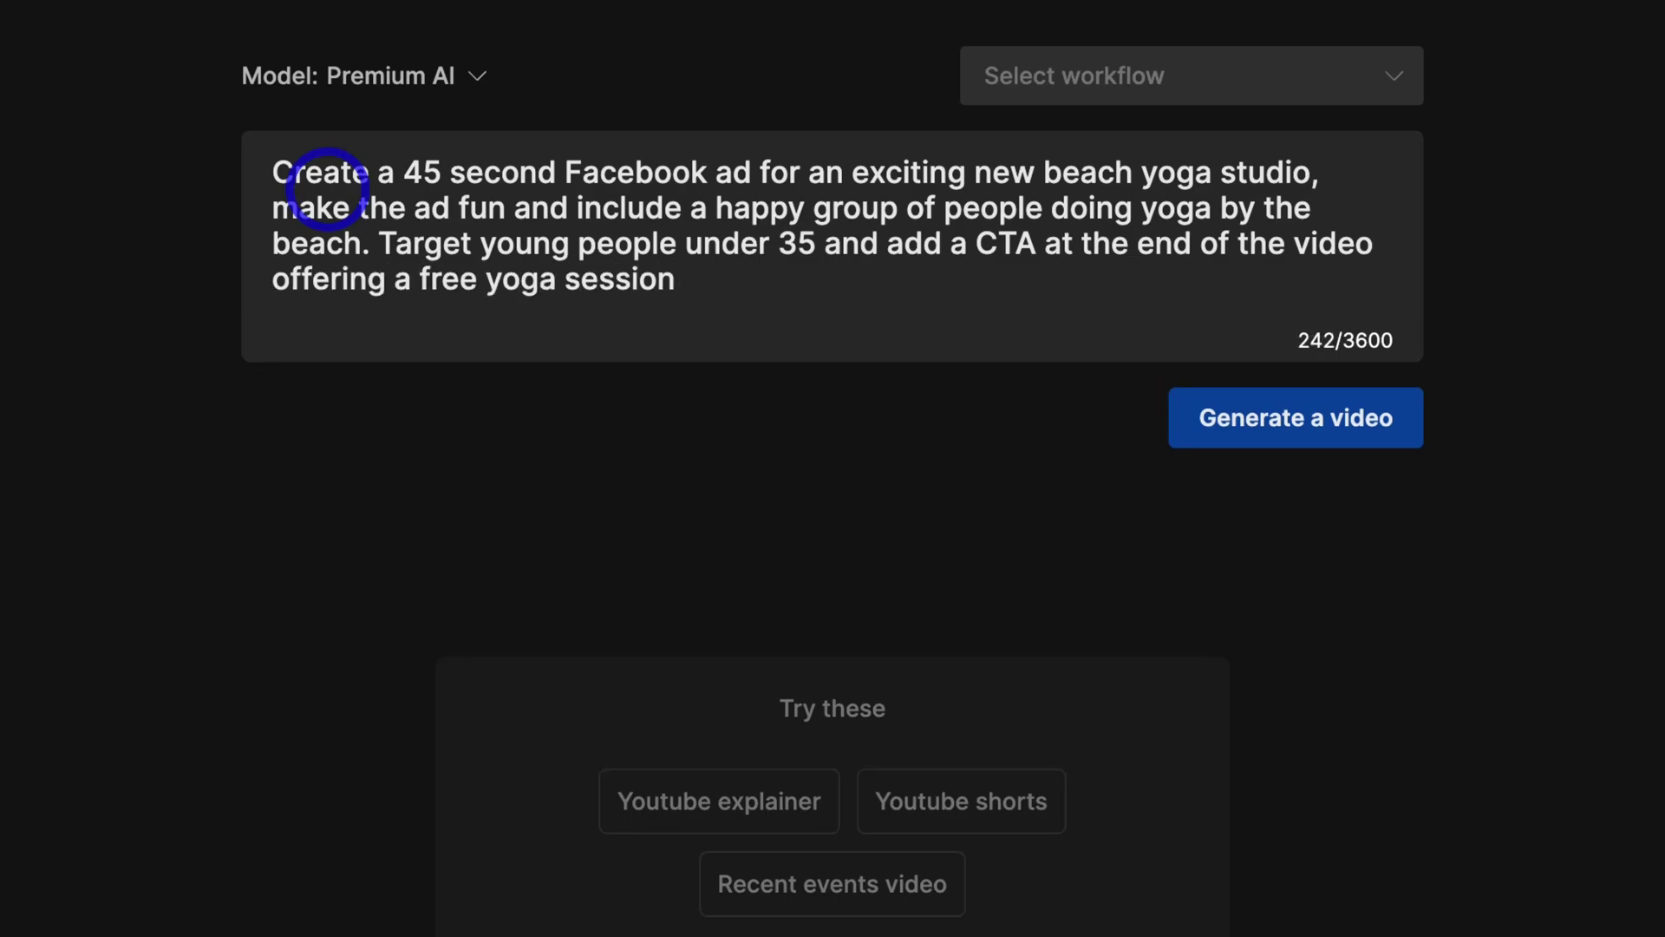
{"action": "type", "text": " by clicking"}
{"action": "key", "text": "BackSpace"}
{"action": "key", "text": "BackSpace"}
{"action": "key", "text": "BackSpace"}
{"action": "key", "text": "BackSpace"}
{"action": "type", "text": "ing the link down below. Add a young woman's voice o"}
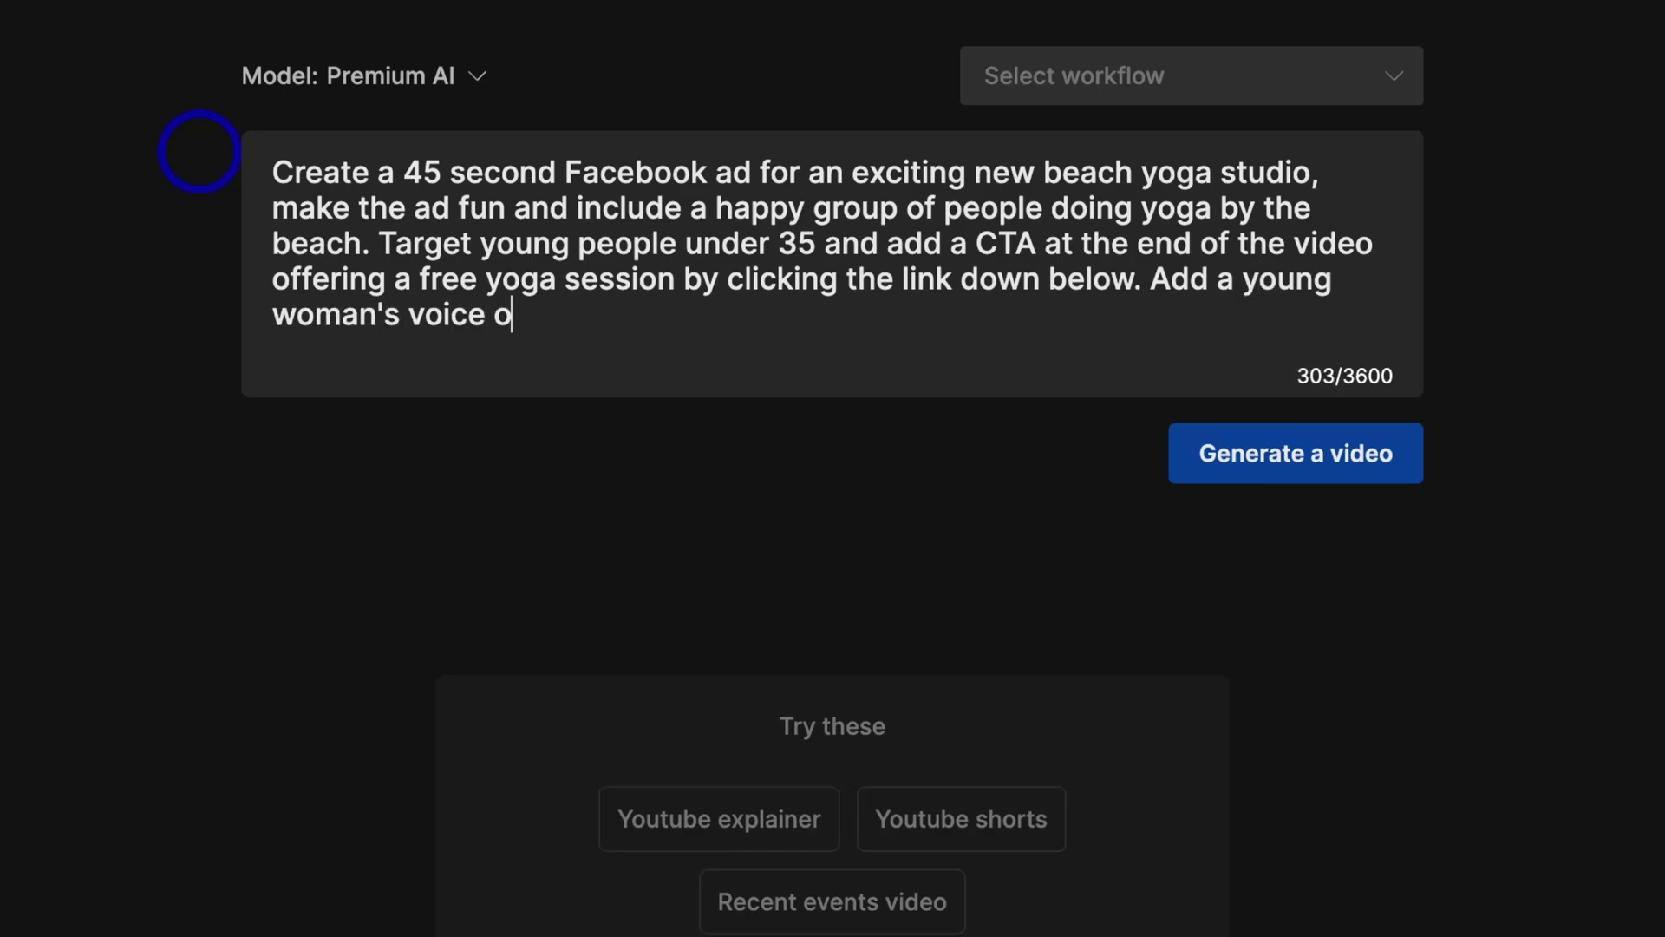
{"action": "type", "text": "ver talking about the benefits of do"}
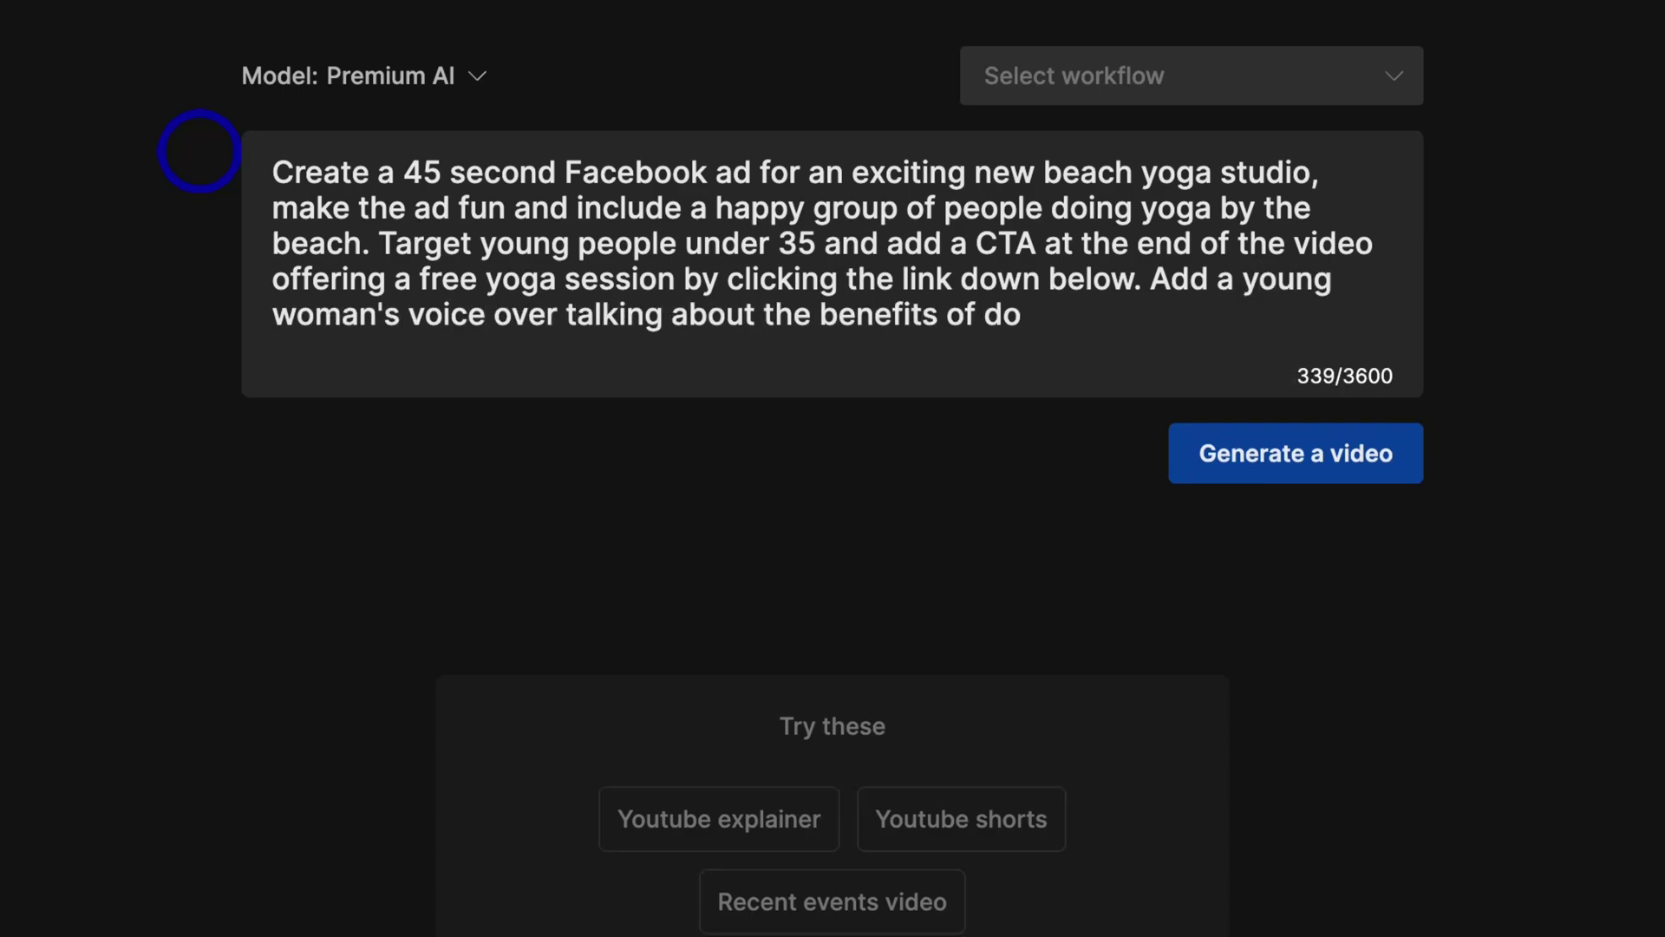
{"action": "type", "text": "ing yoga by the beach."}
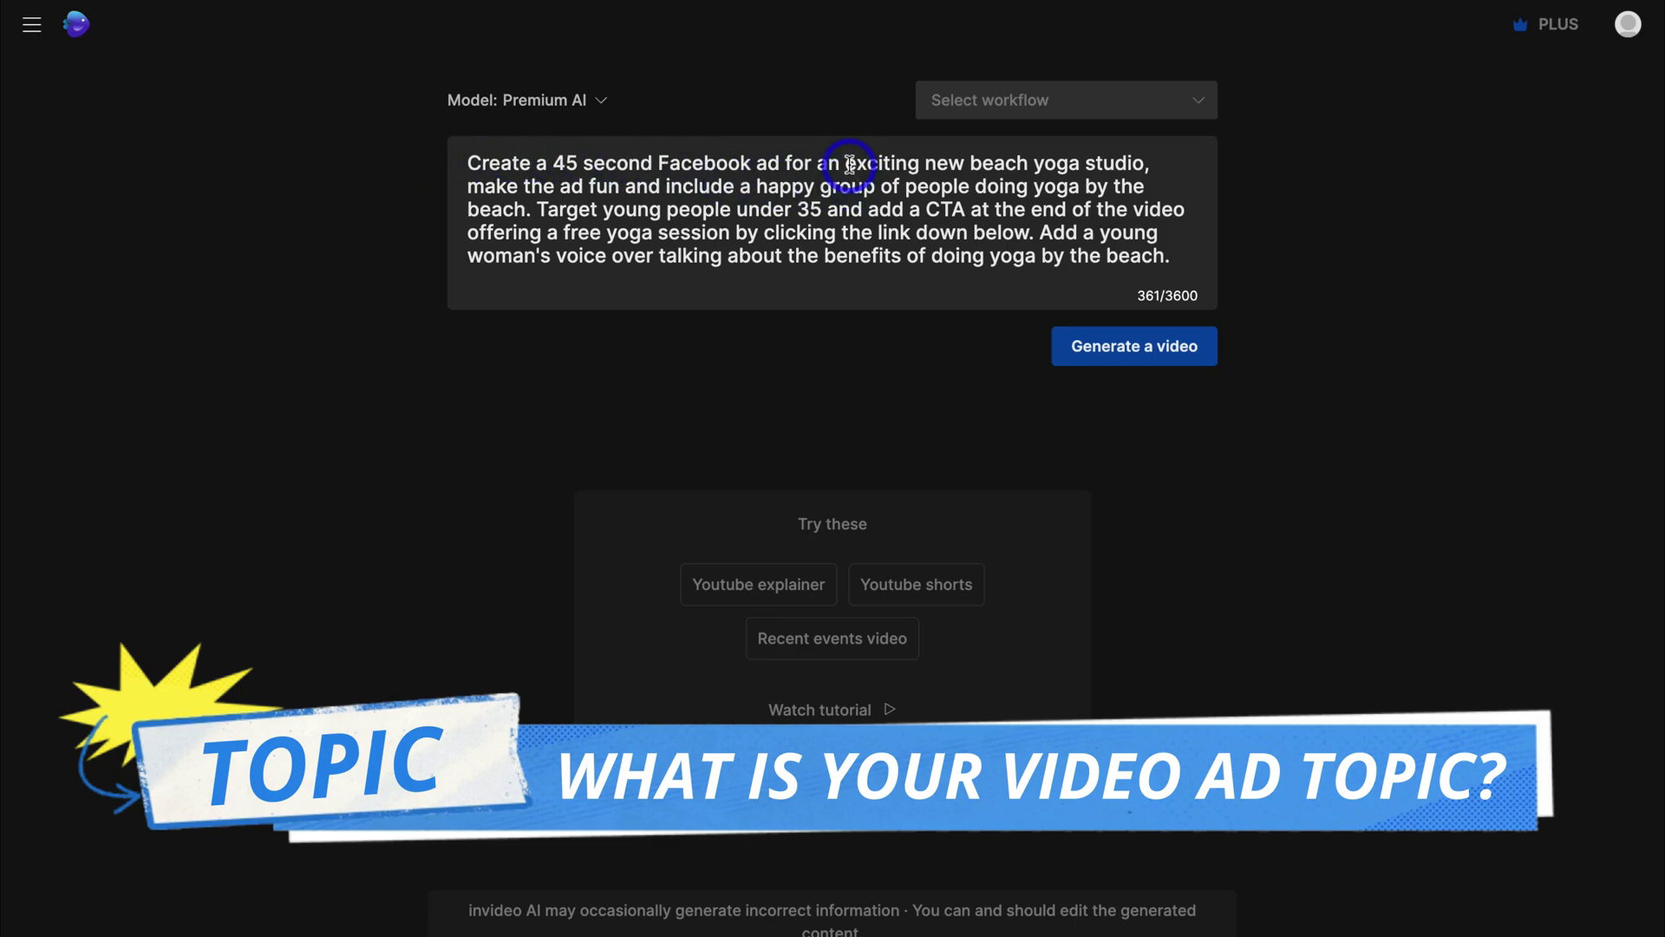
Step: Review the prompt's wording for topic, style and voice over, ad duration and platform, target audience, and call to action
{"action": "left_click_drag", "start_coordinate": [848, 160], "coordinate": [1144, 161]}
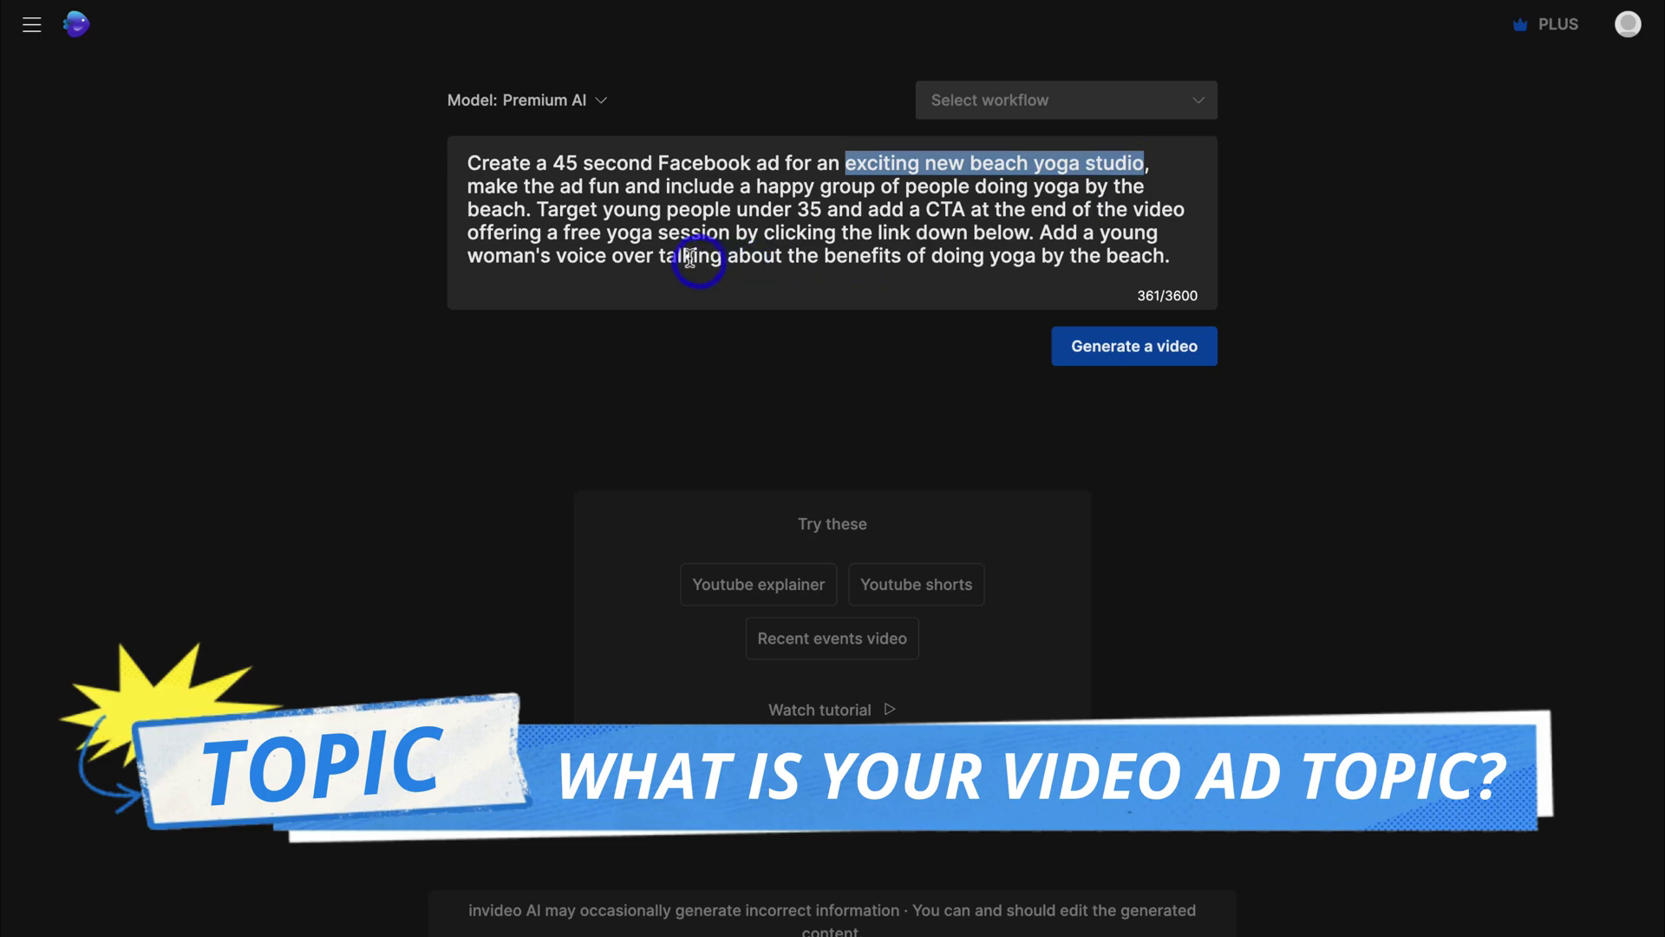
{"action": "left_click_drag", "start_coordinate": [661, 253], "coordinate": [1162, 256]}
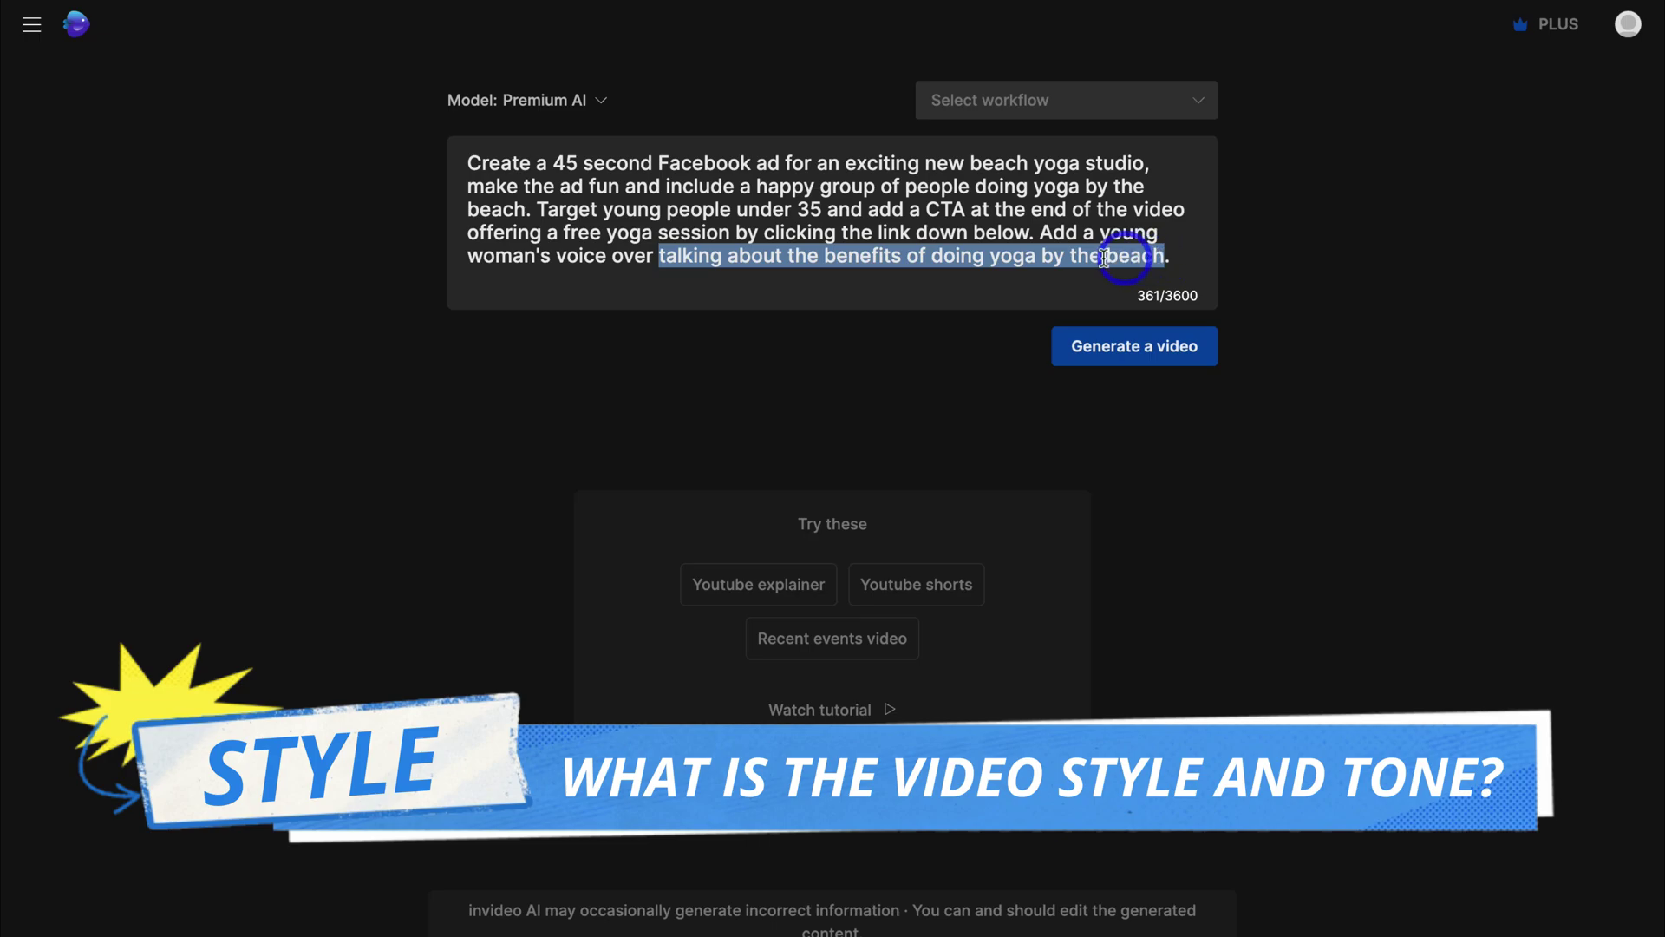
{"action": "double_click", "coordinate": [563, 186]}
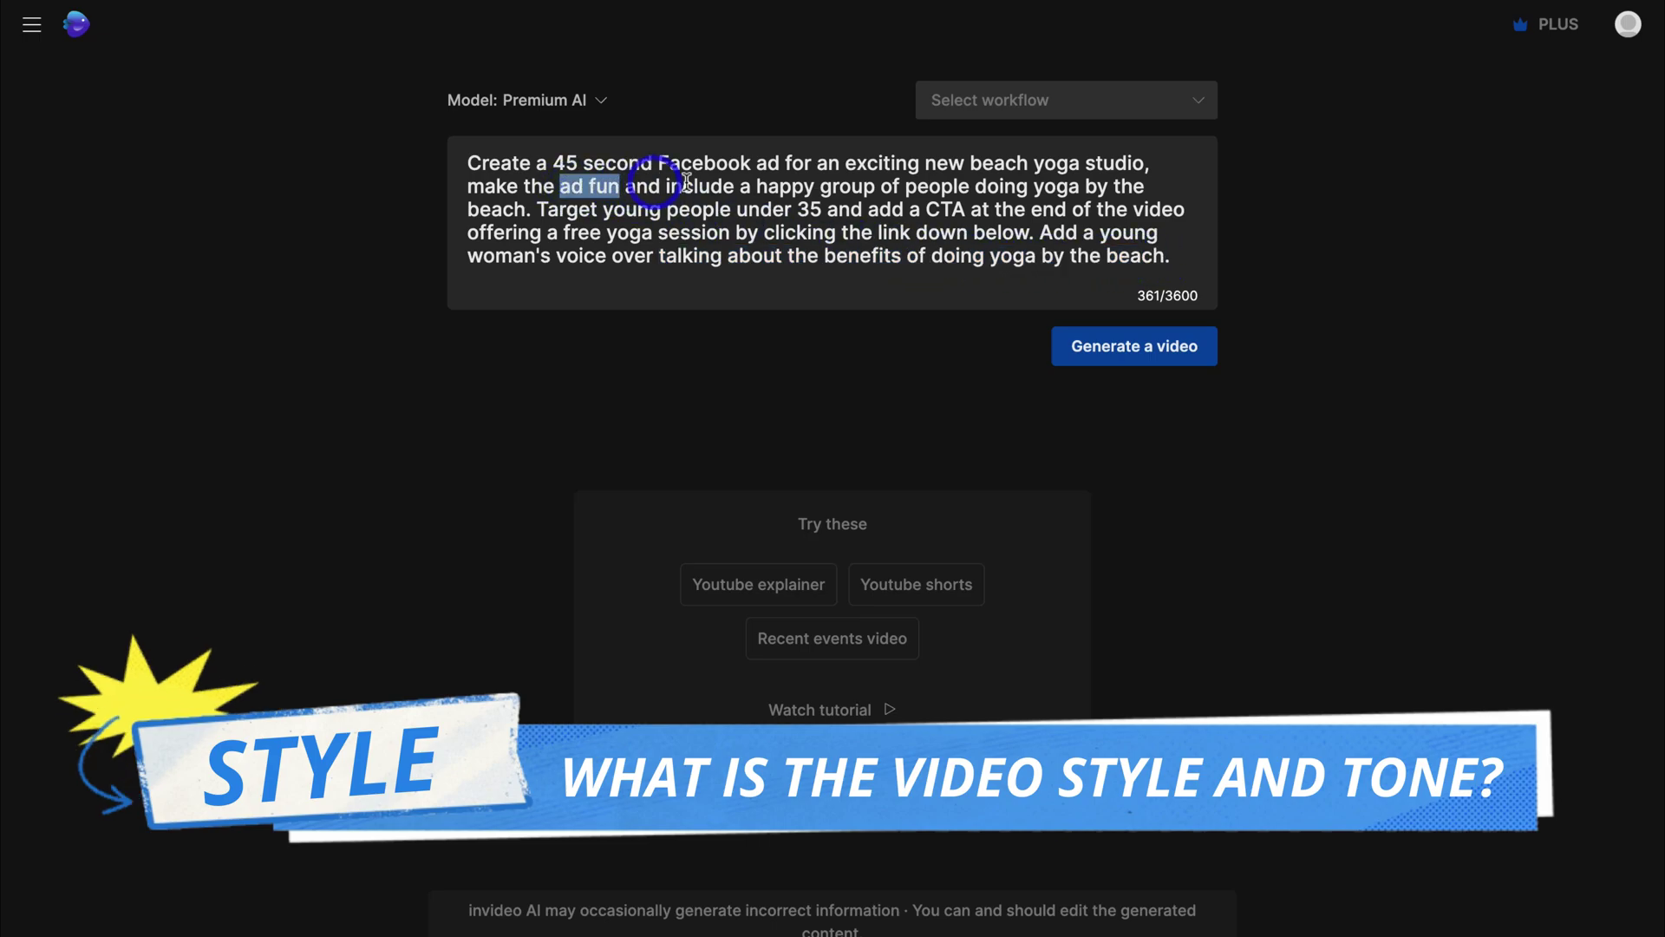
{"action": "double_click", "coordinate": [1072, 236]}
{"action": "left_click_drag", "start_coordinate": [1074, 238], "coordinate": [654, 254]}
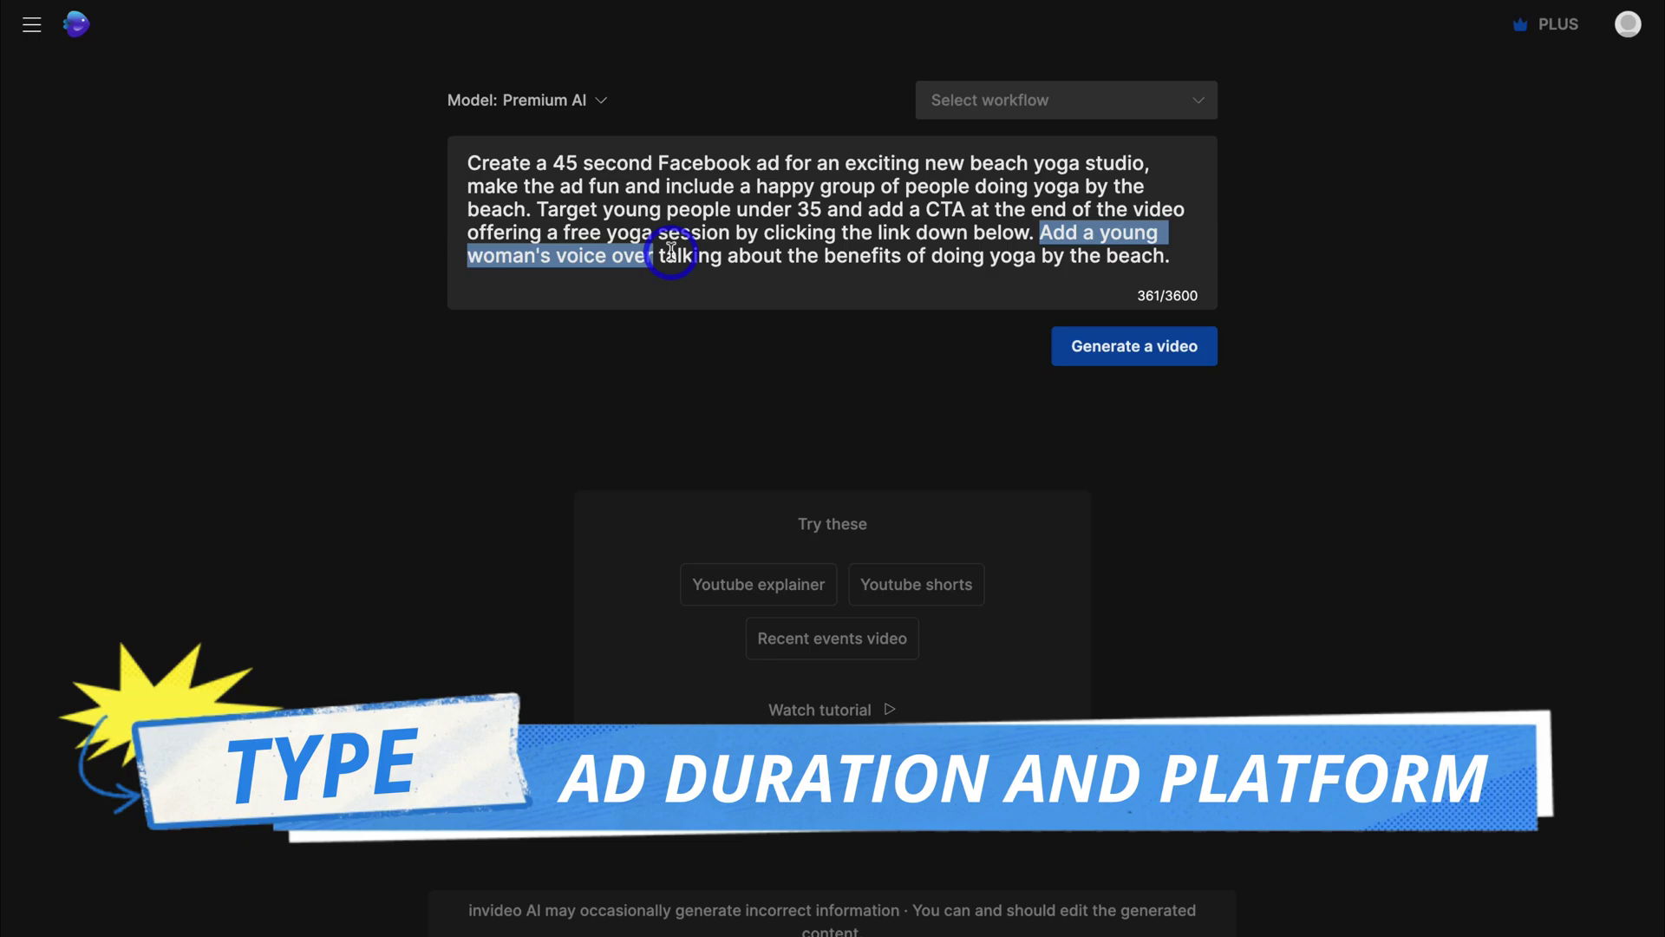
{"action": "left_click_drag", "start_coordinate": [553, 163], "coordinate": [770, 165]}
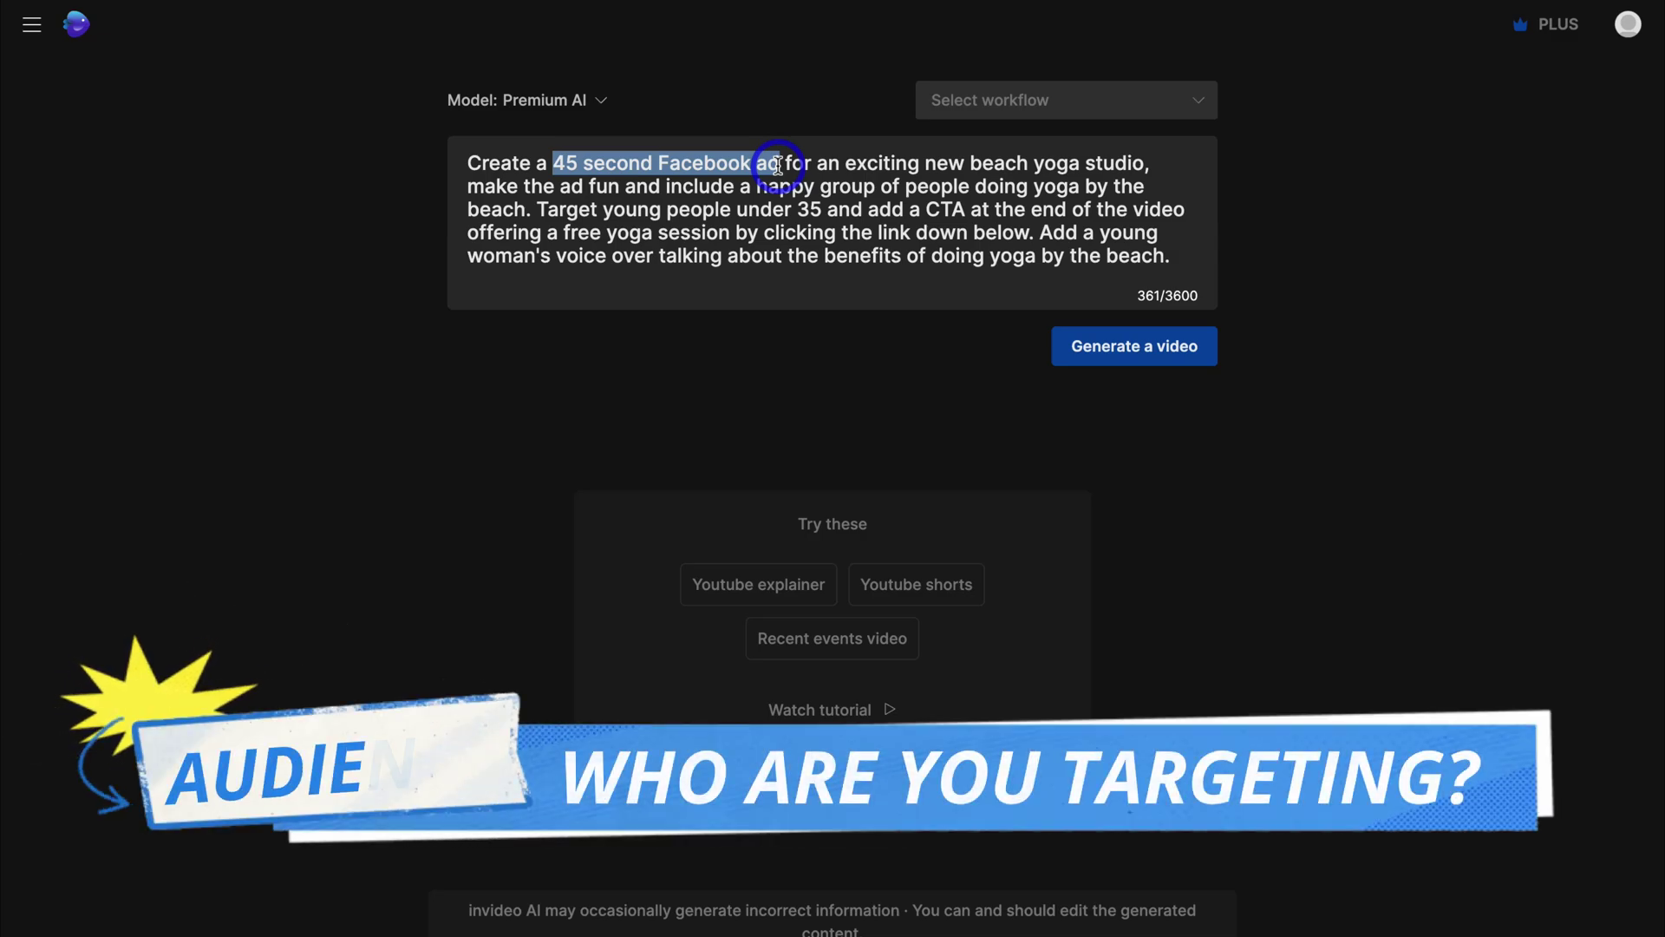
{"action": "left_click_drag", "start_coordinate": [537, 209], "coordinate": [822, 209]}
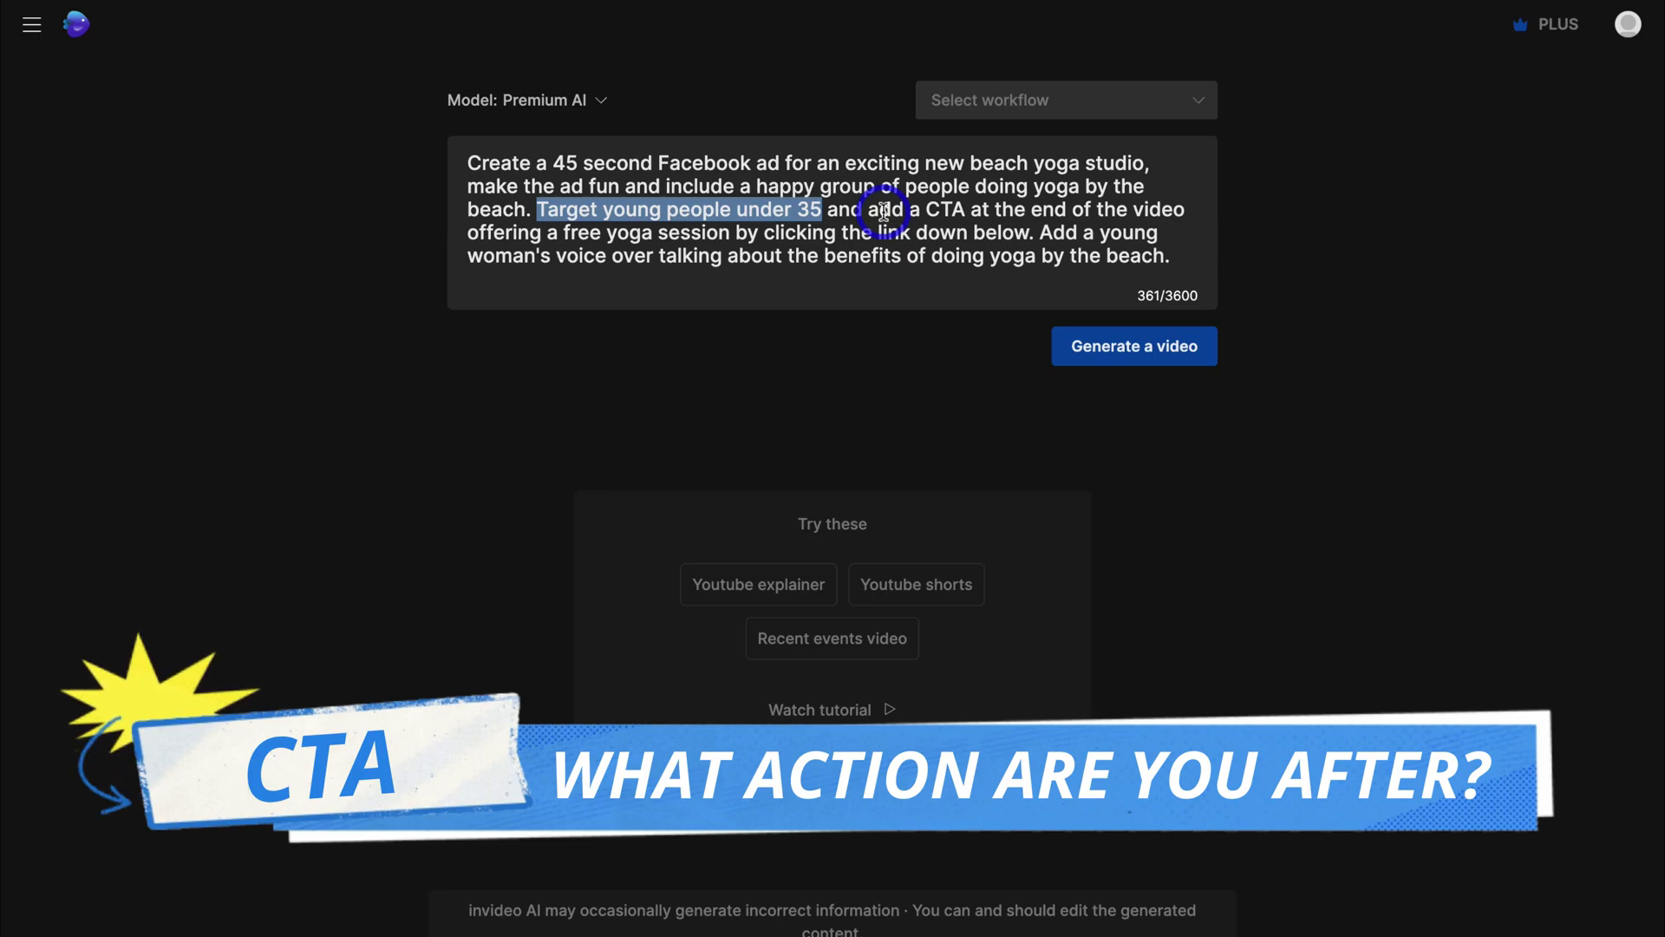
{"action": "left_click_drag", "start_coordinate": [924, 209], "coordinate": [1028, 236]}
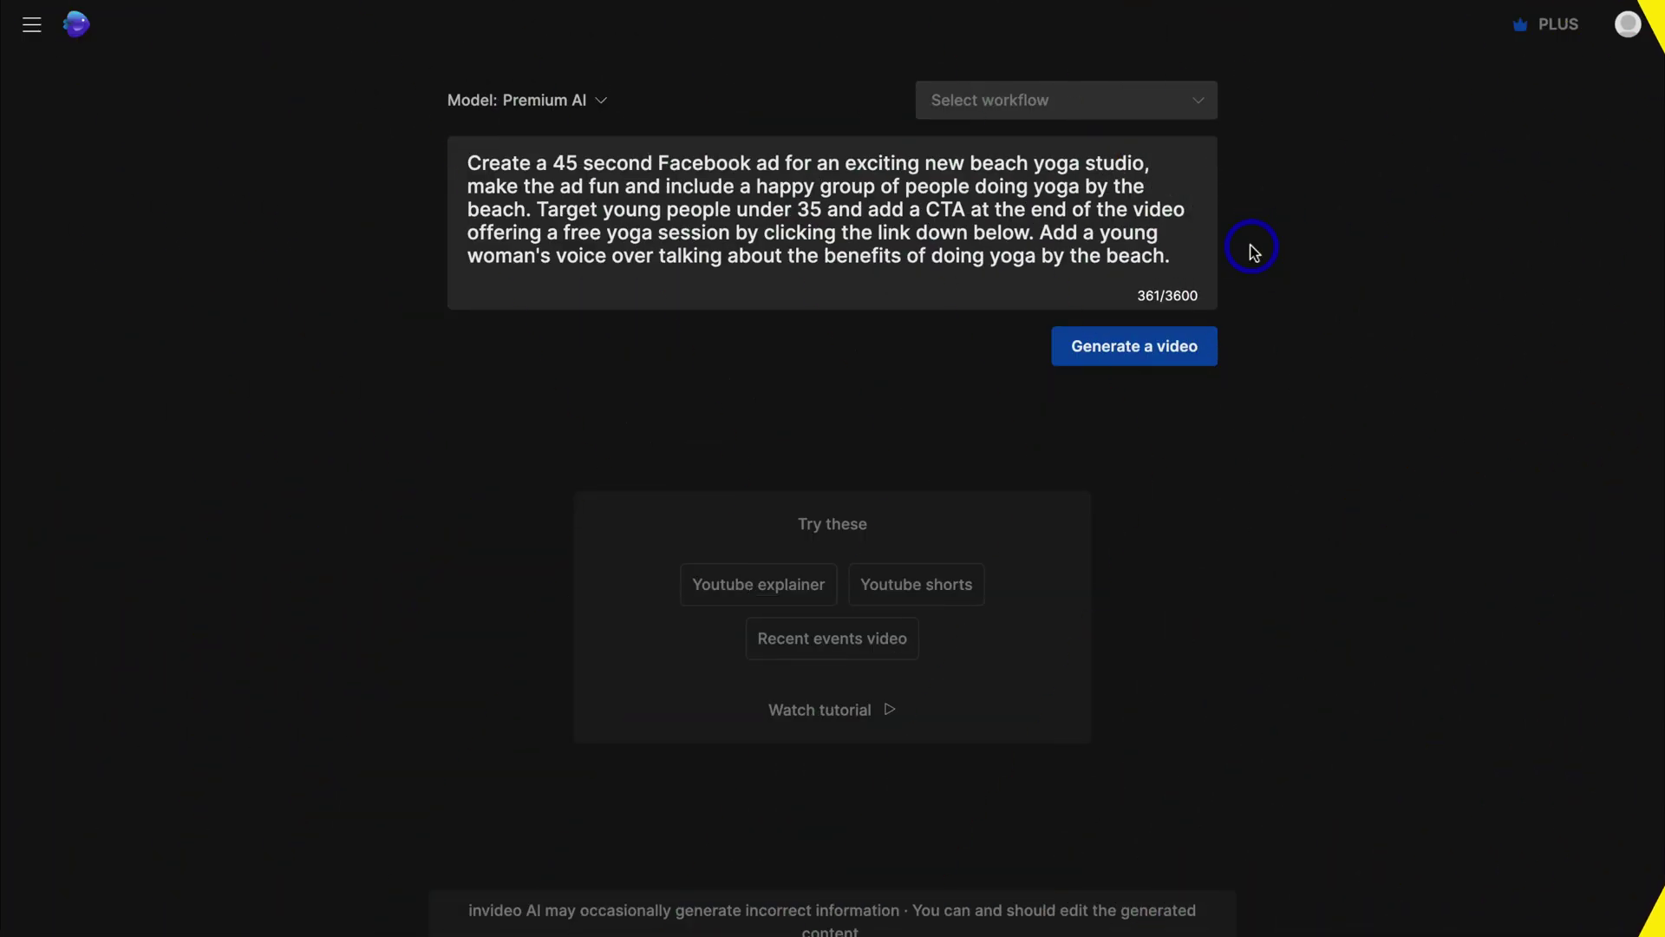
Step: Generate the video without choosing a workflow, accepting Young Adults as audience, Bright as look and feel, and Facebook as platform
{"action": "left_click", "coordinate": [1197, 106]}
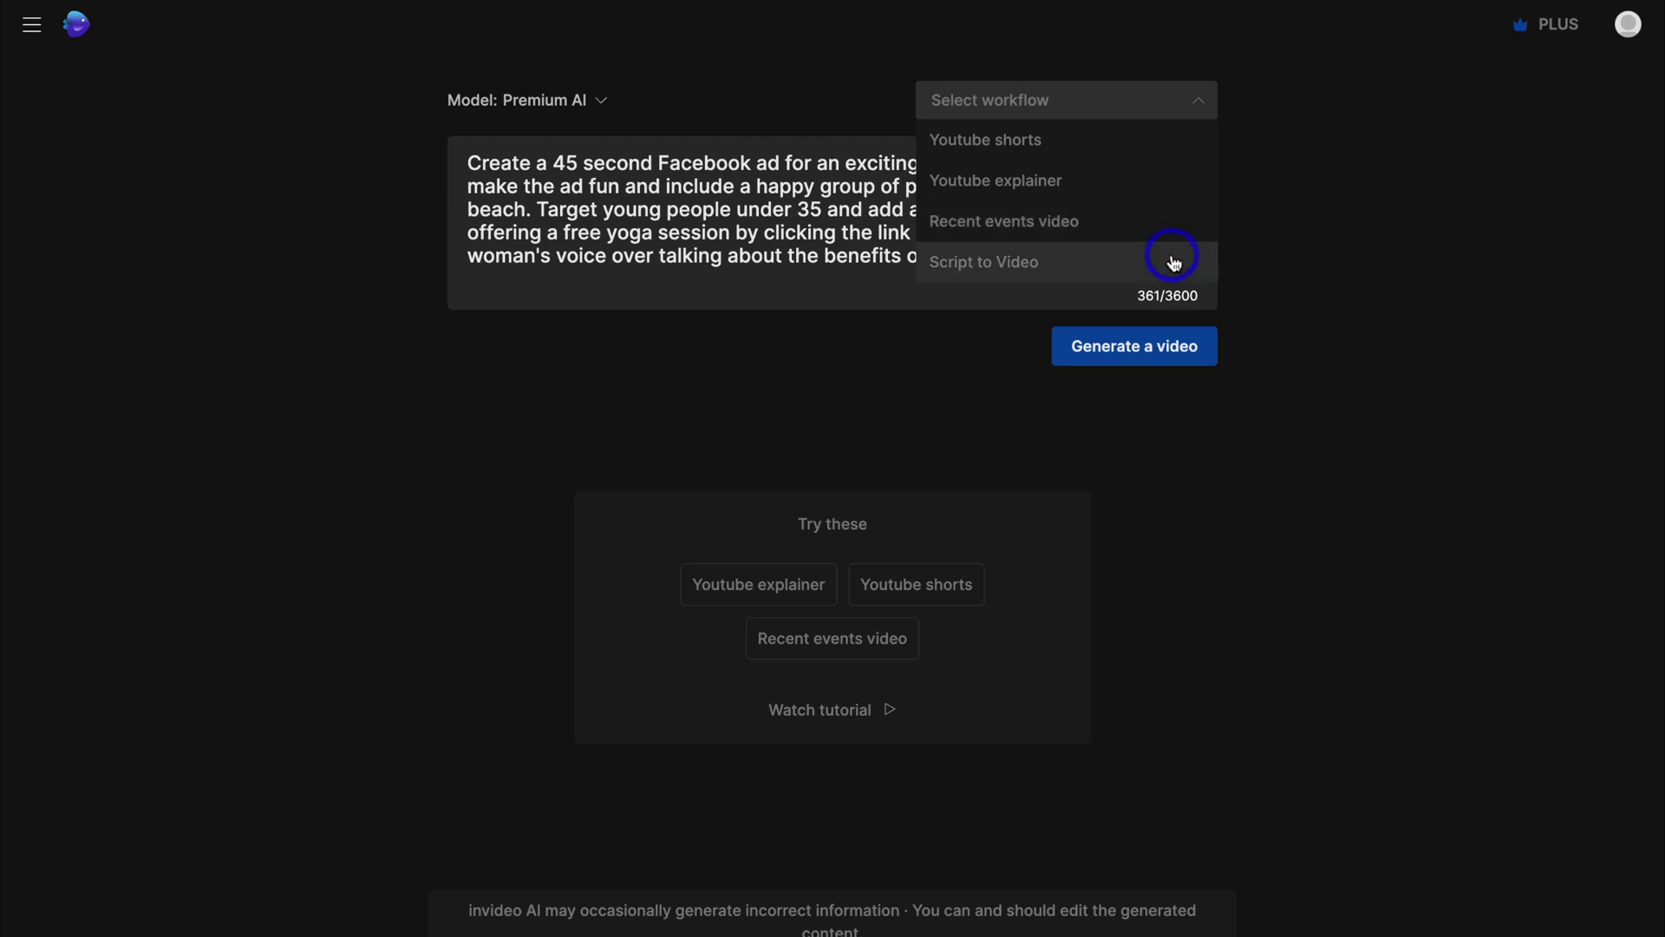
{"action": "left_click", "coordinate": [1272, 254]}
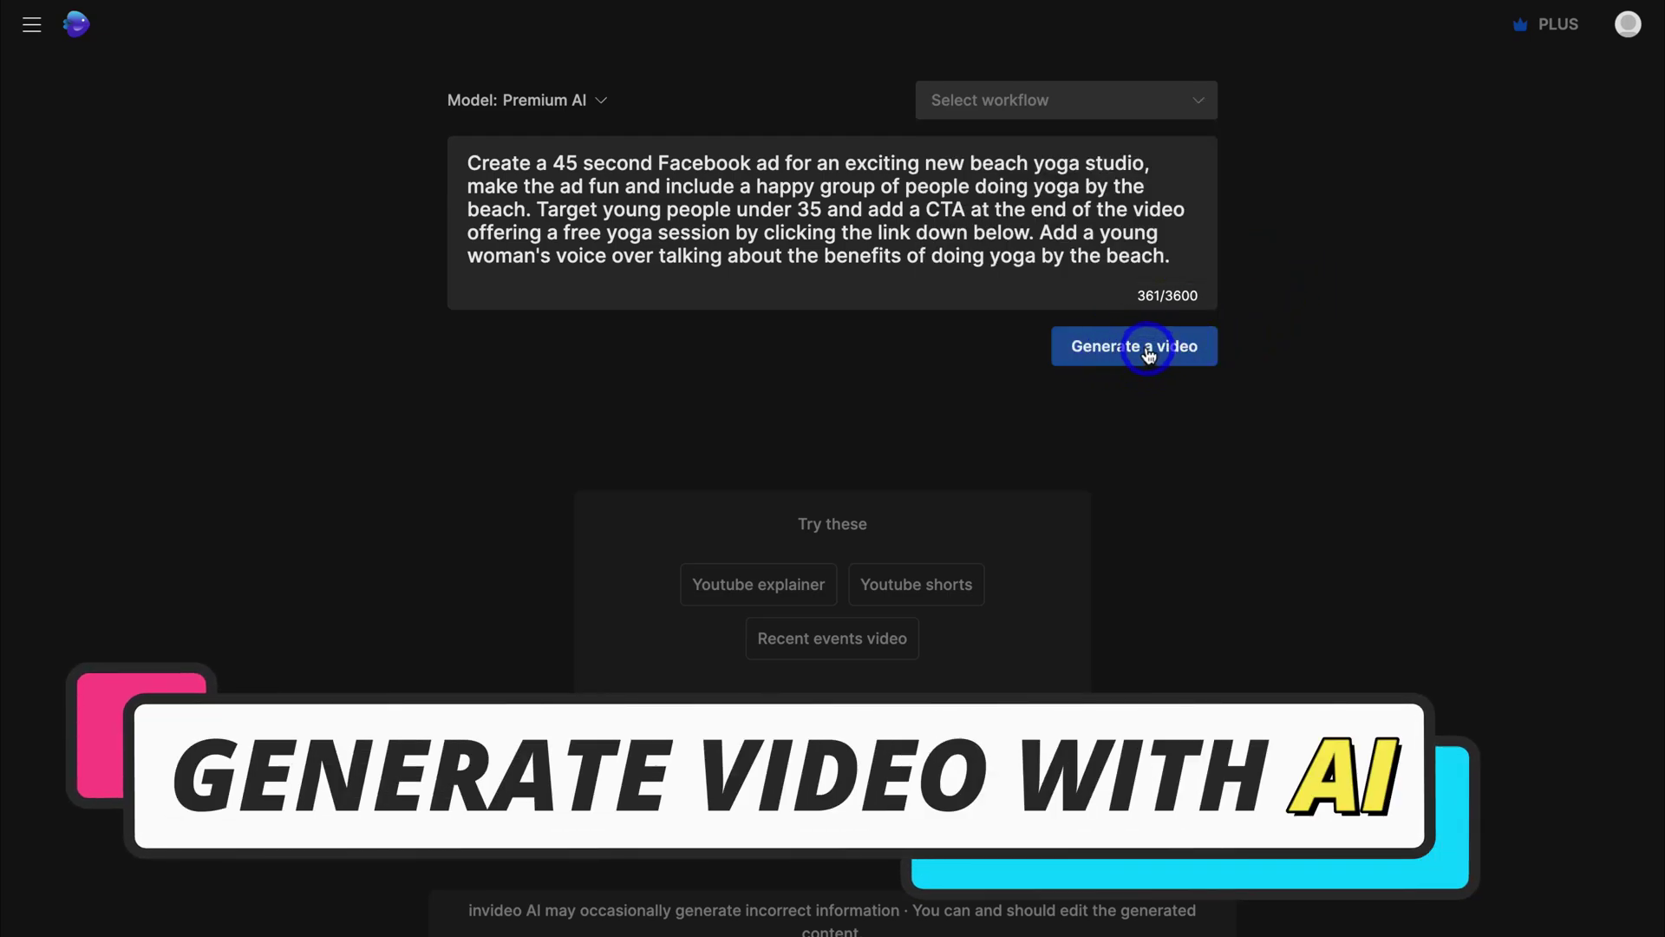
{"action": "left_click", "coordinate": [1149, 354]}
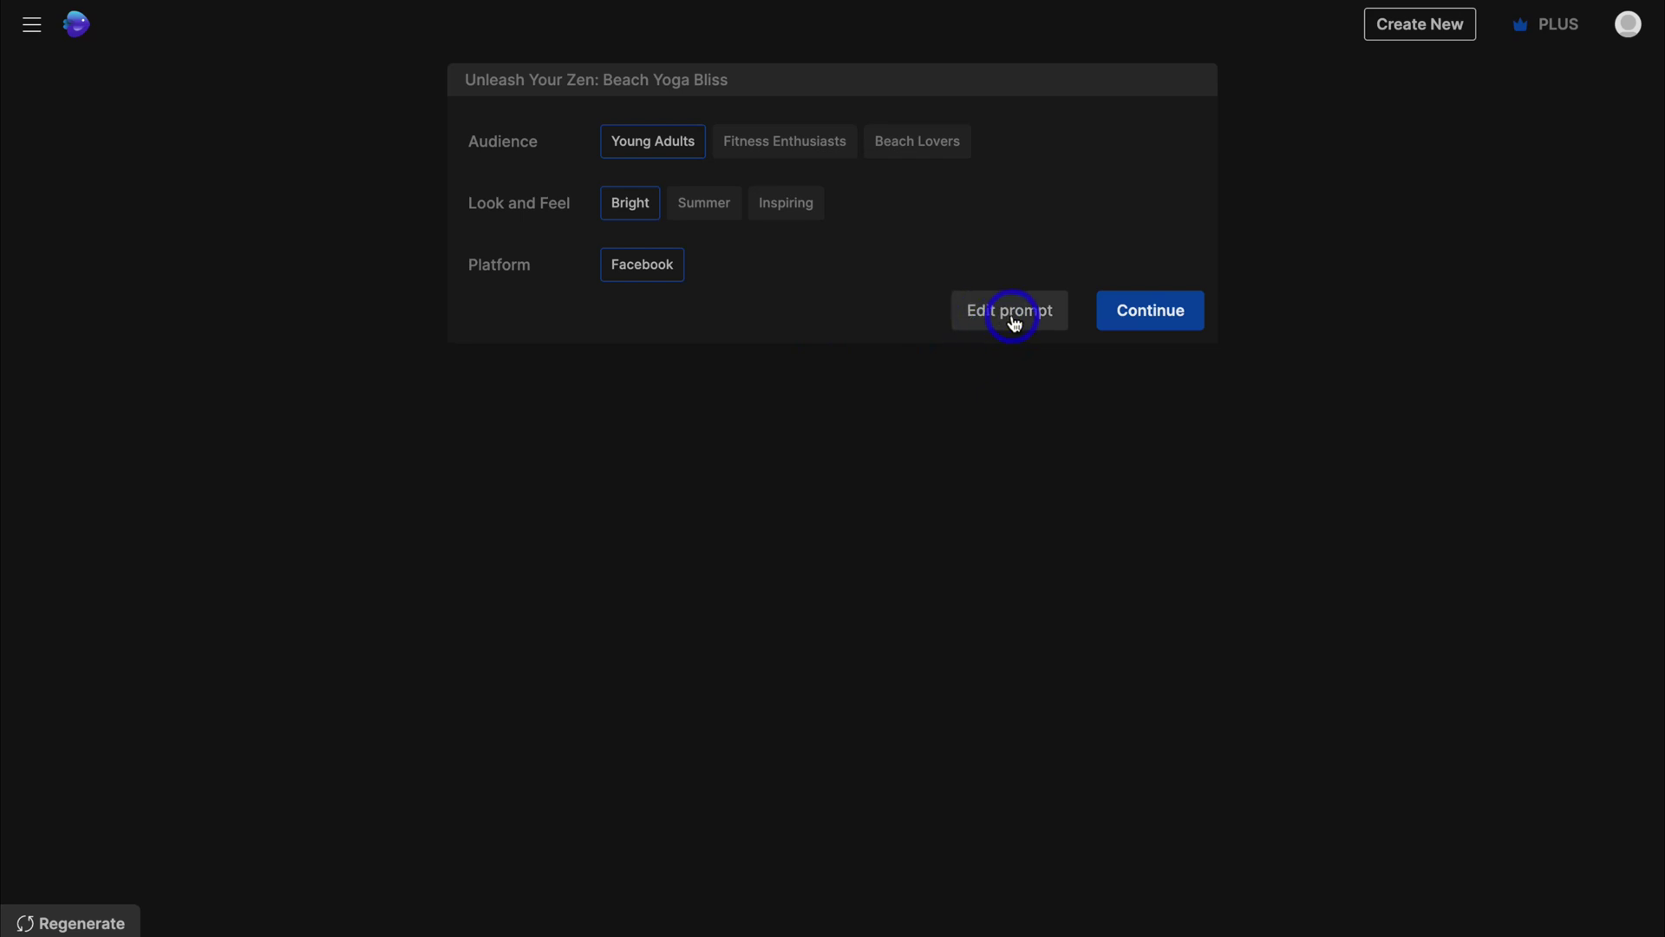
{"action": "left_click", "coordinate": [1147, 317]}
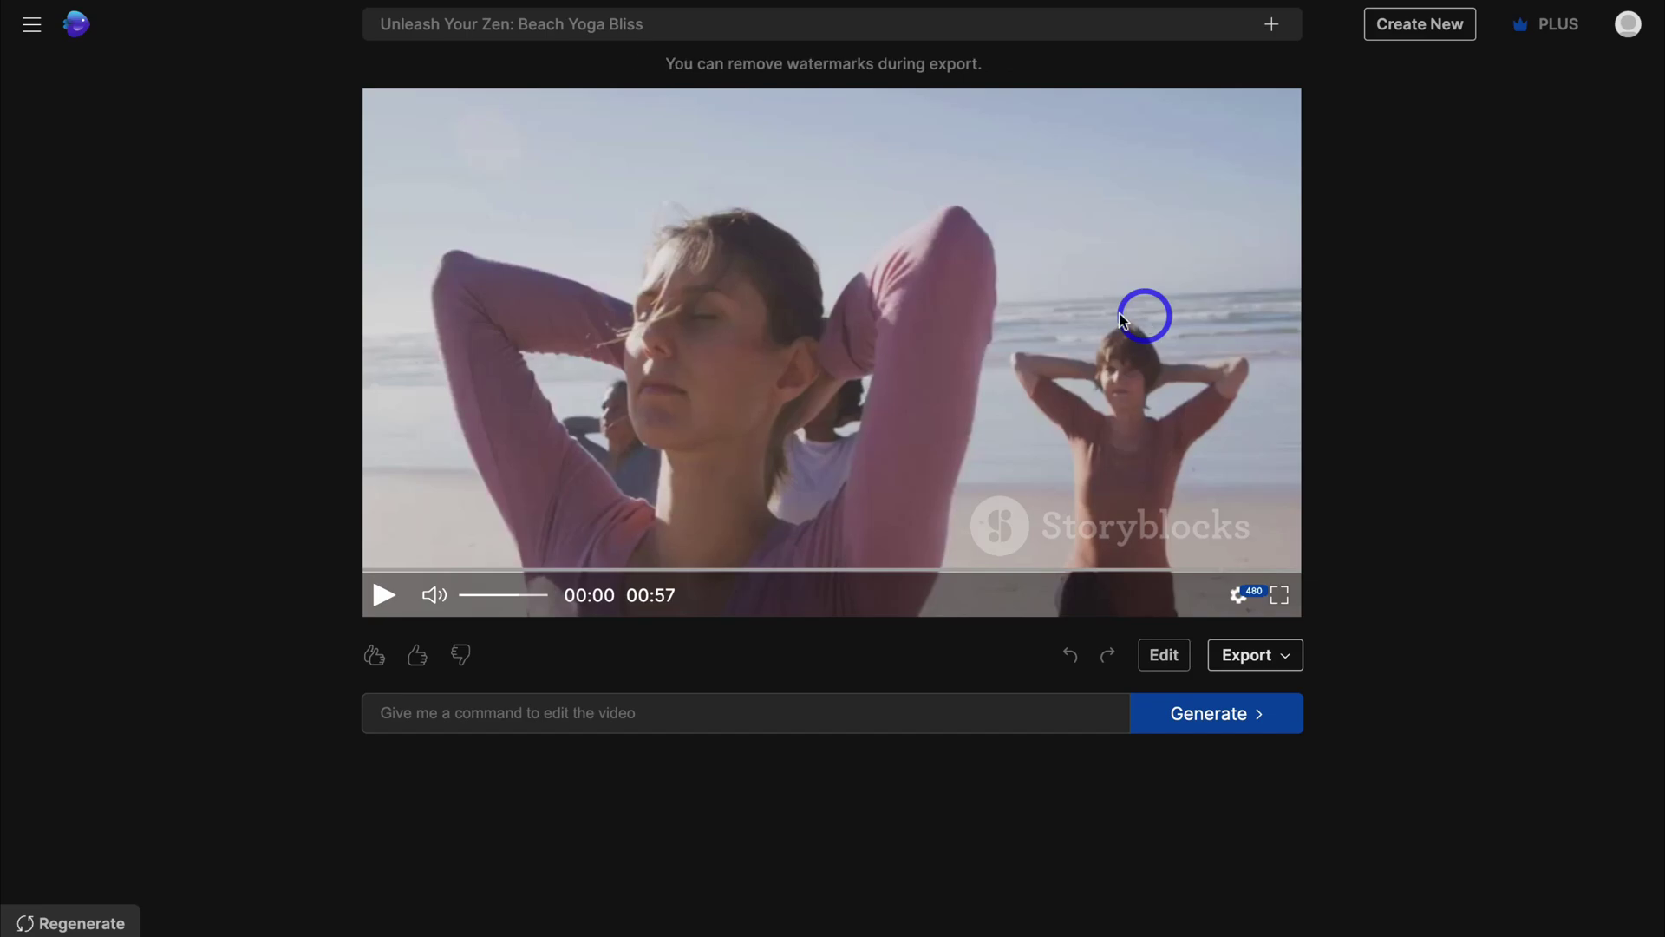
Step: Play the generated beach yoga video and jump back to the scene at 00:17
{"action": "left_click", "coordinate": [384, 595]}
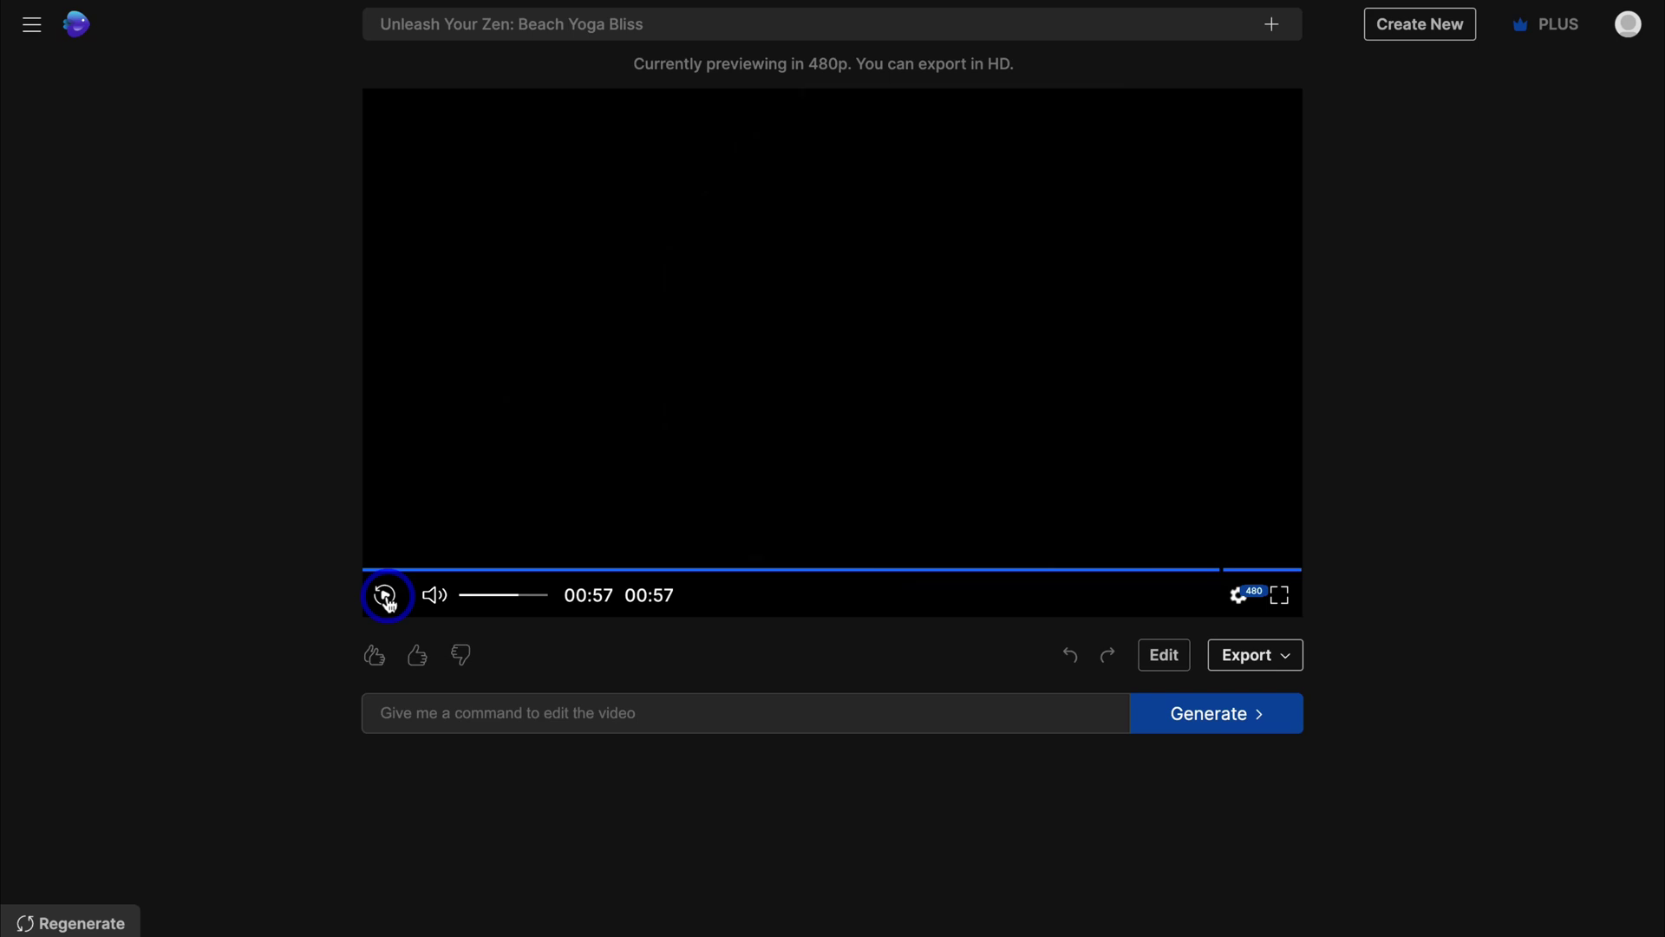
{"action": "left_click", "coordinate": [656, 570]}
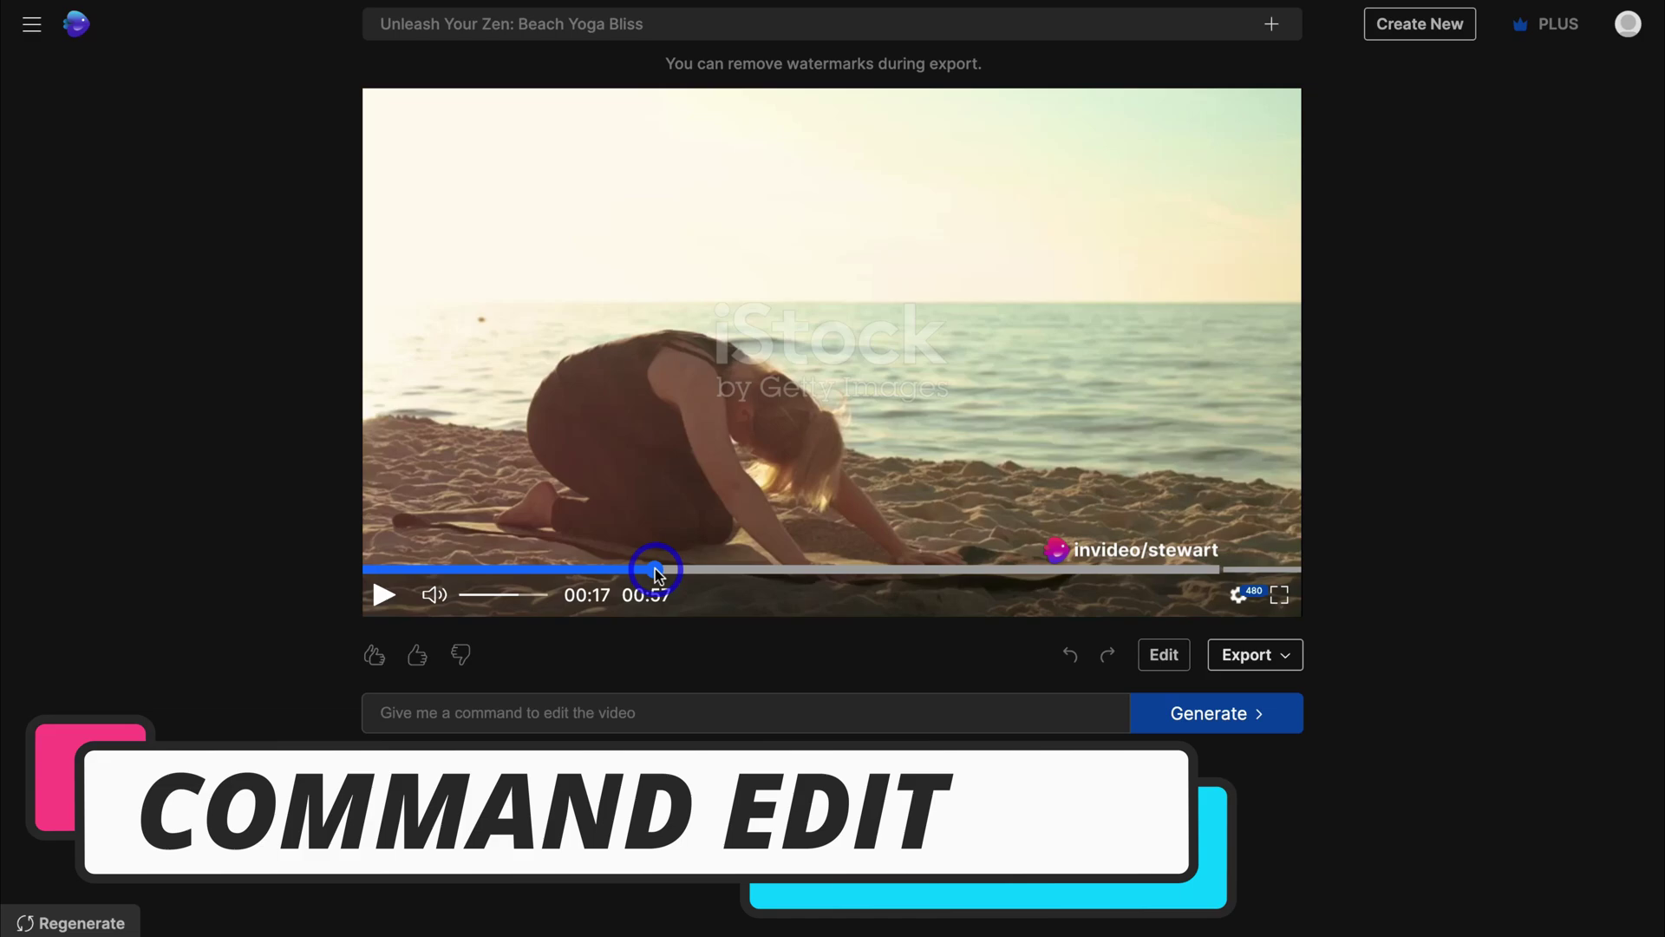
Step: Apply the AI edit command "Add subtitles to this entire video."
{"action": "left_click", "coordinate": [550, 712]}
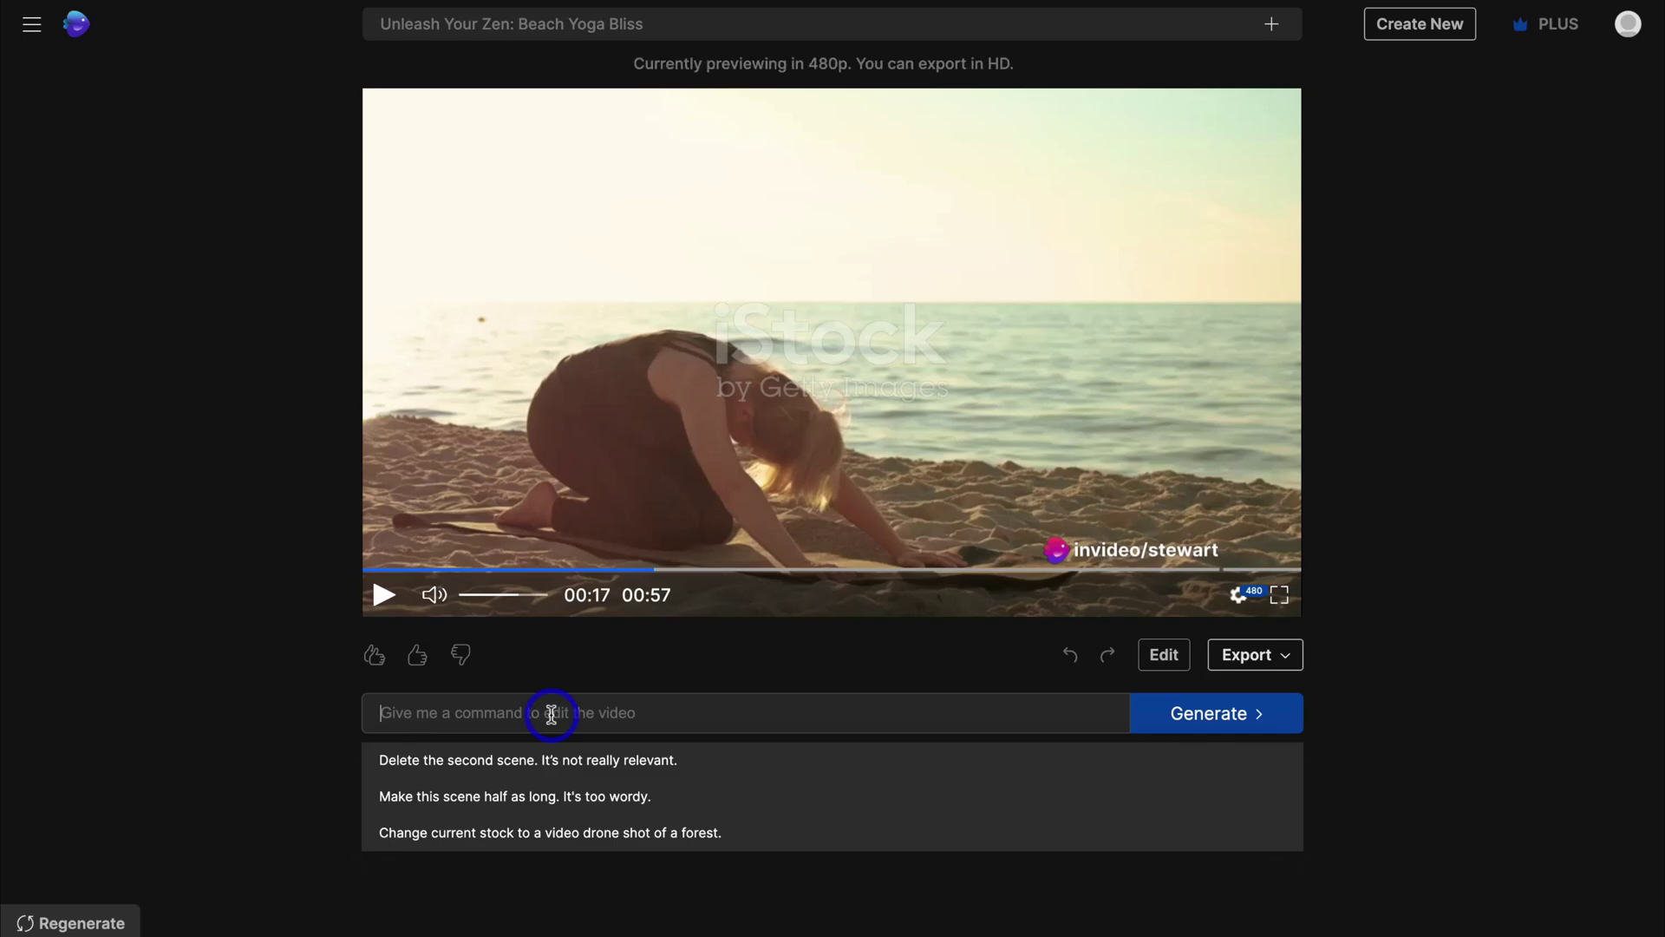
{"action": "type", "text": "Add subtitles to this entire video."}
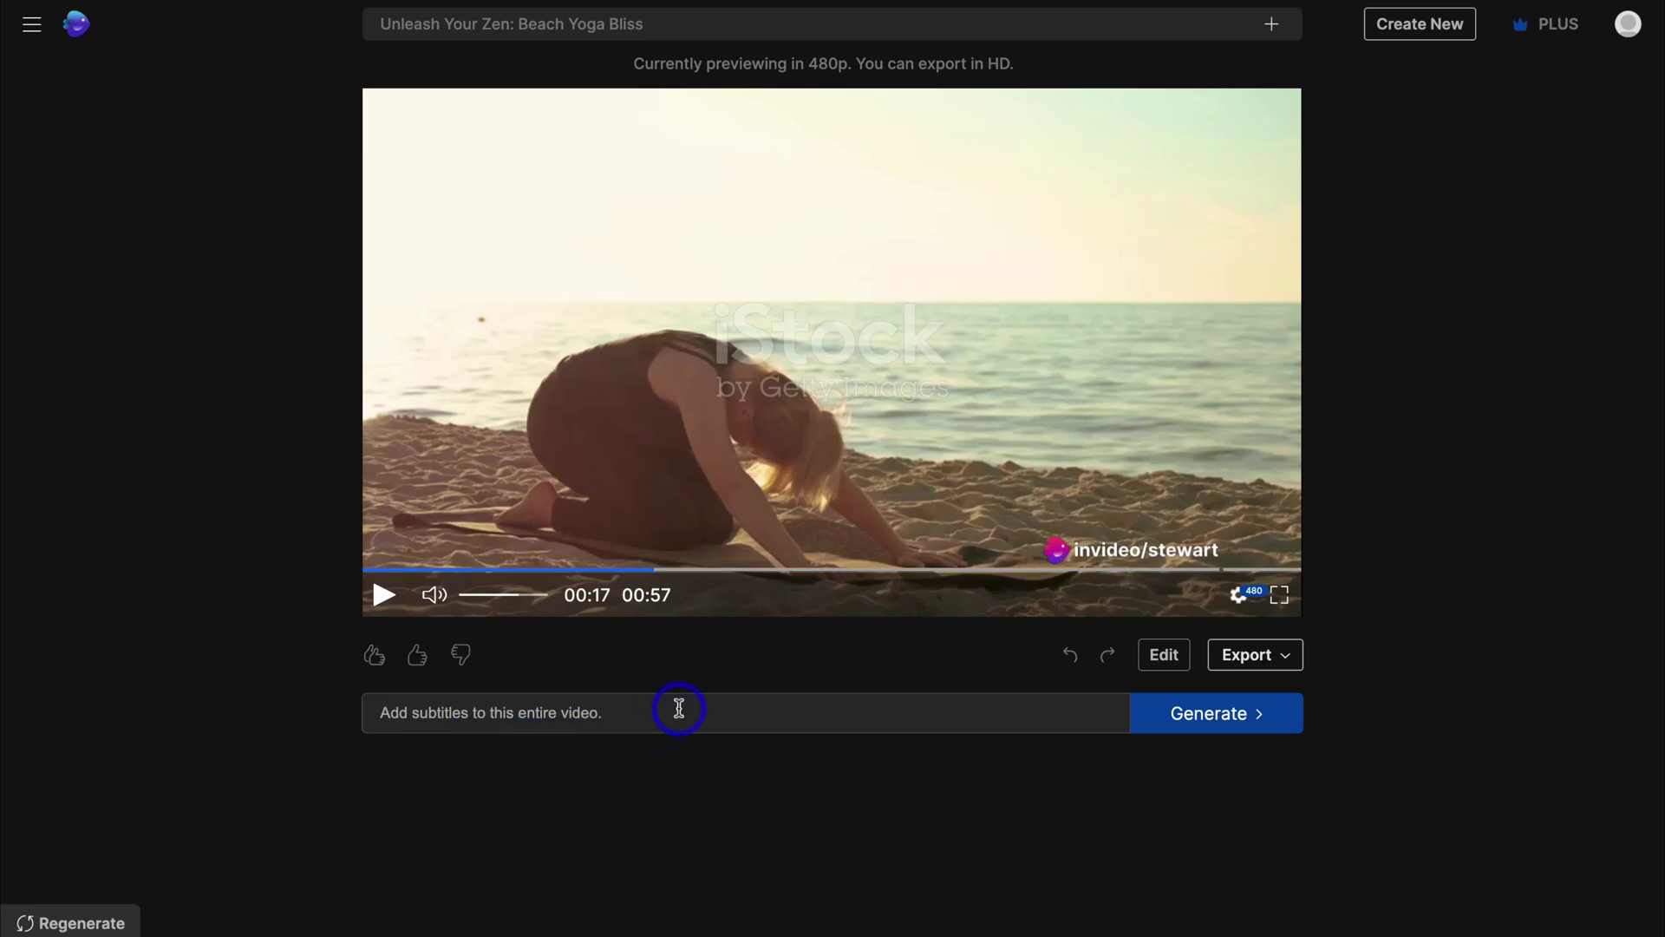
{"action": "left_click", "coordinate": [1216, 713]}
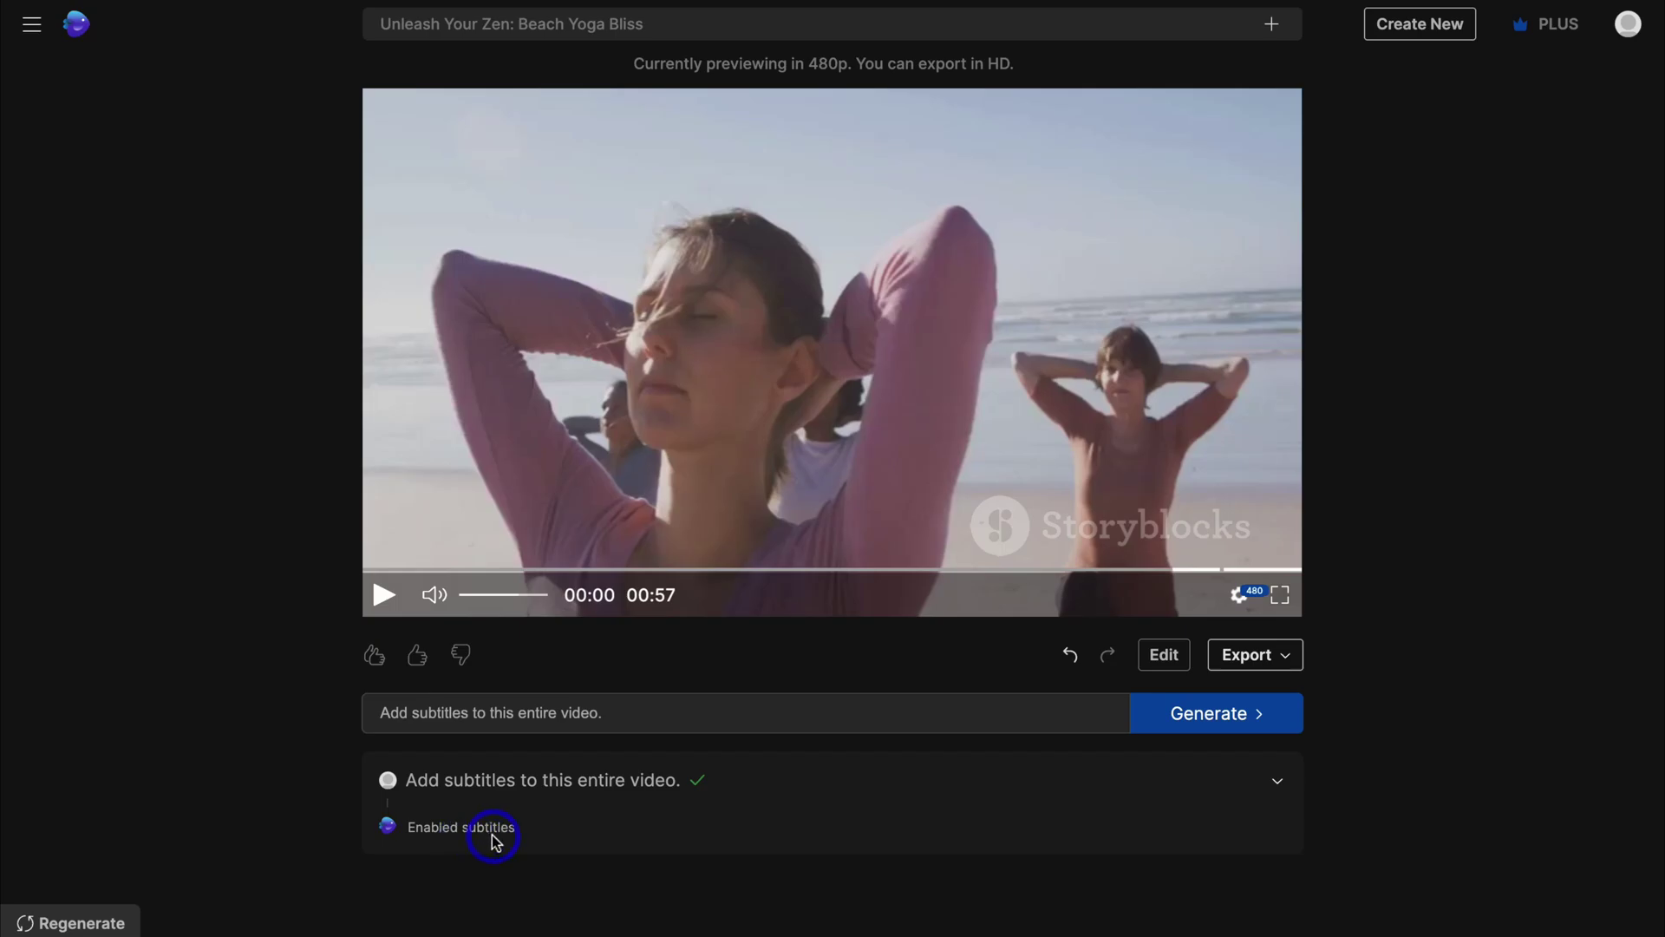
Step: Check the subtitles in the video at 00:09, 00:22 and 00:34
{"action": "left_click", "coordinate": [524, 569]}
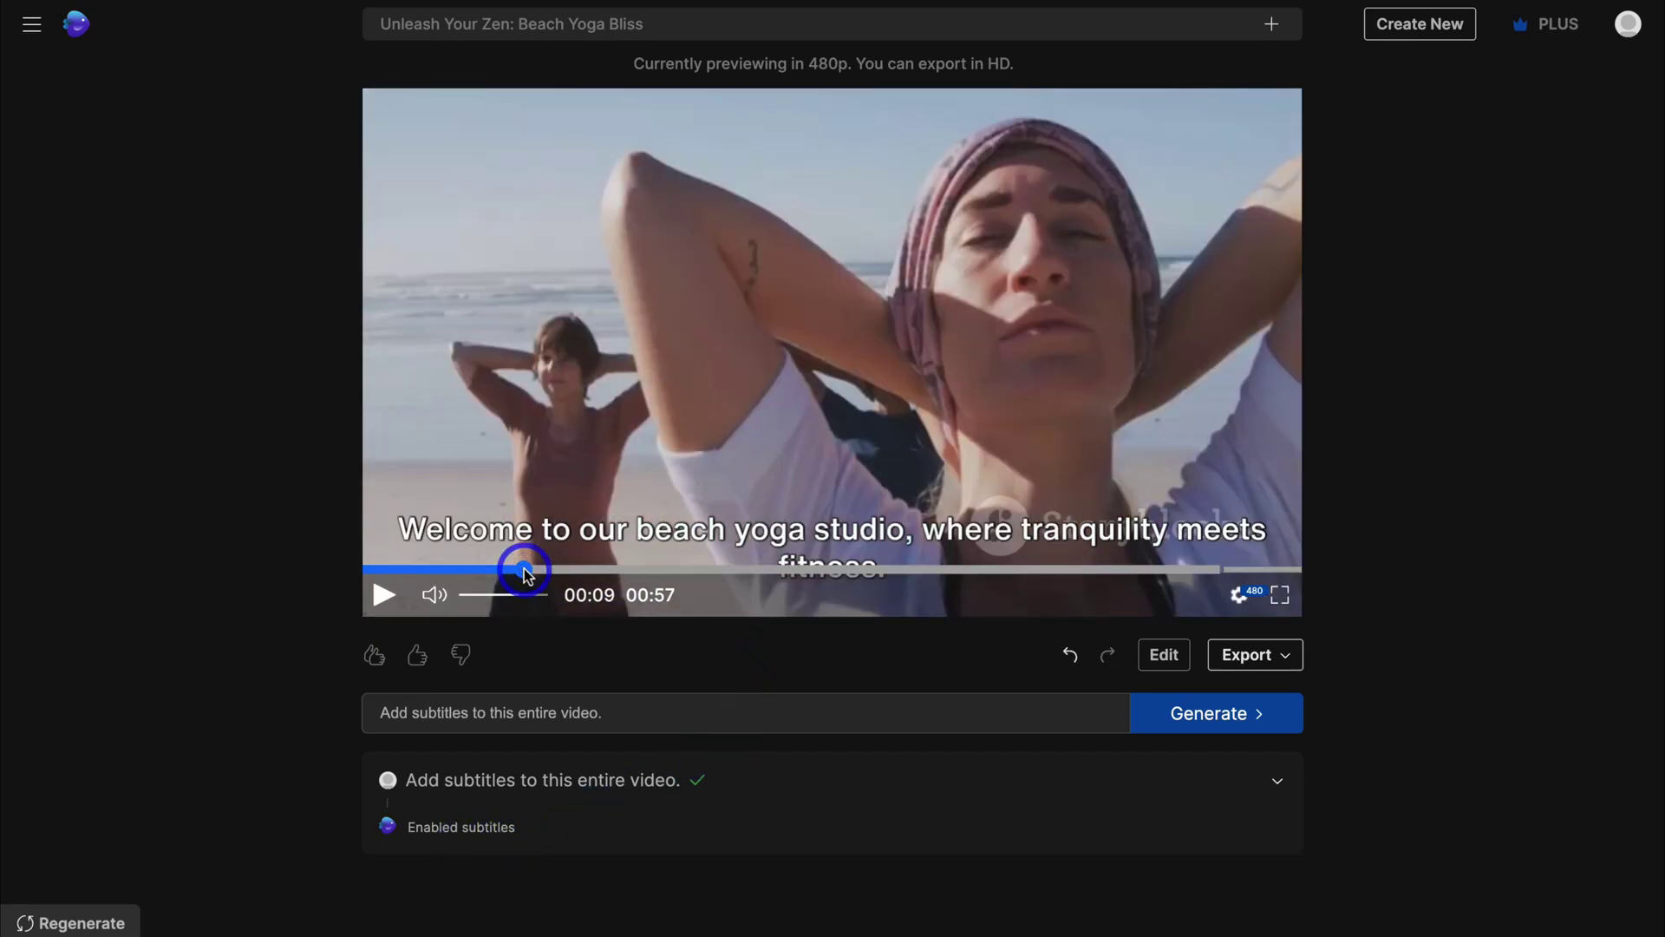
{"action": "left_click", "coordinate": [725, 569]}
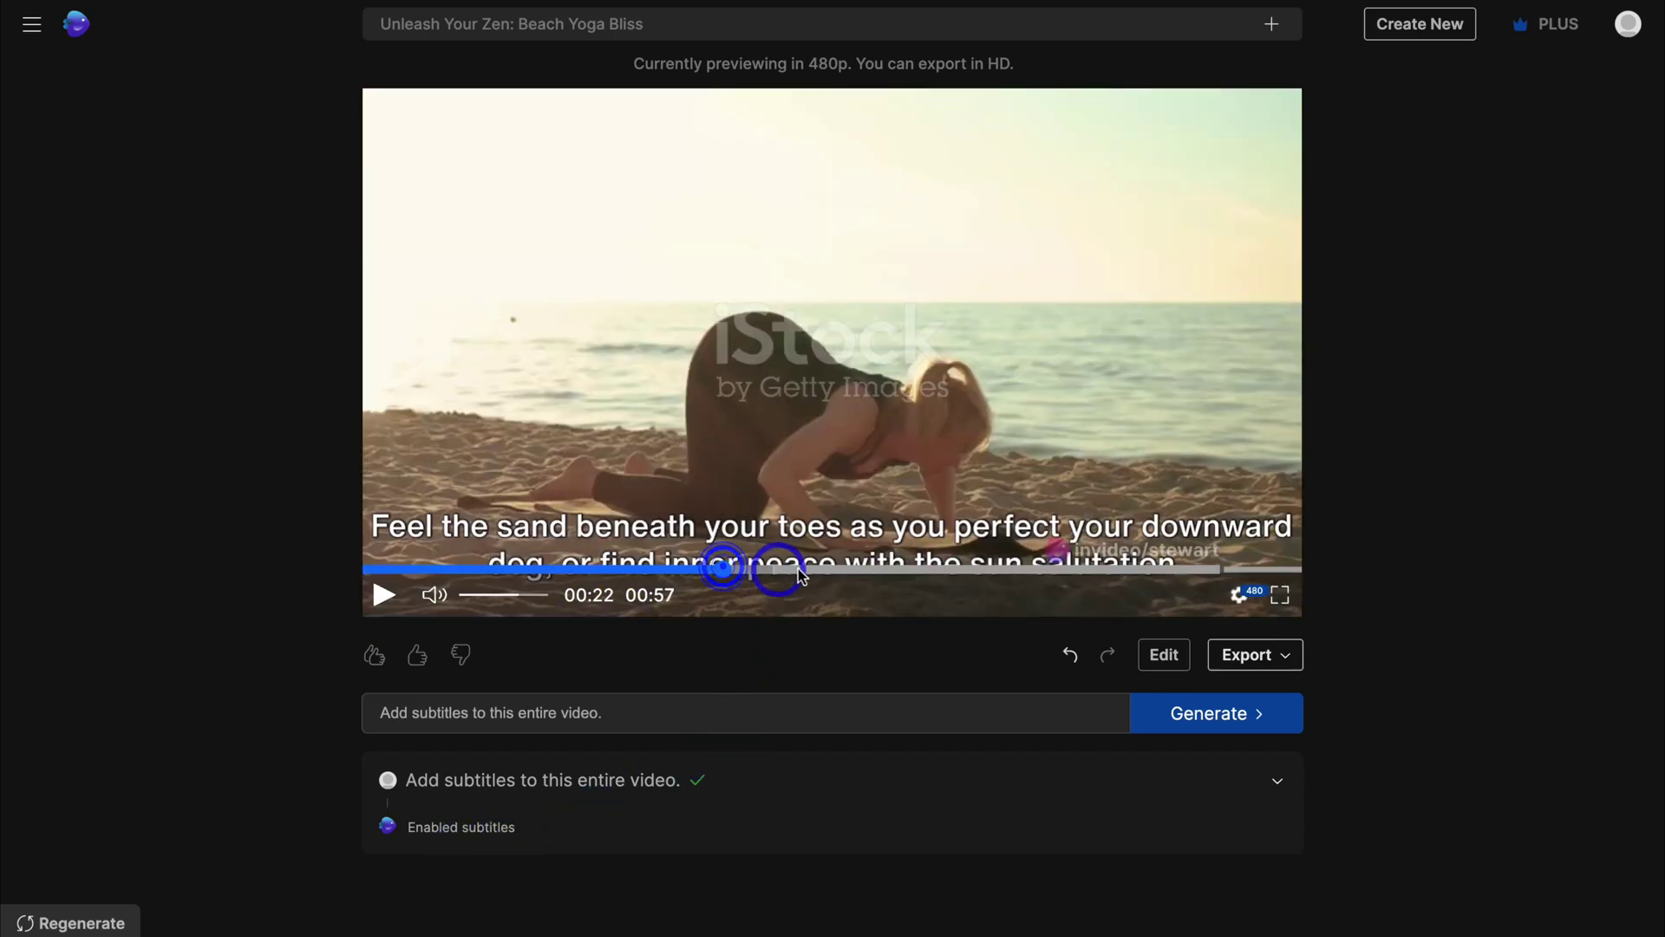
{"action": "left_click", "coordinate": [925, 568]}
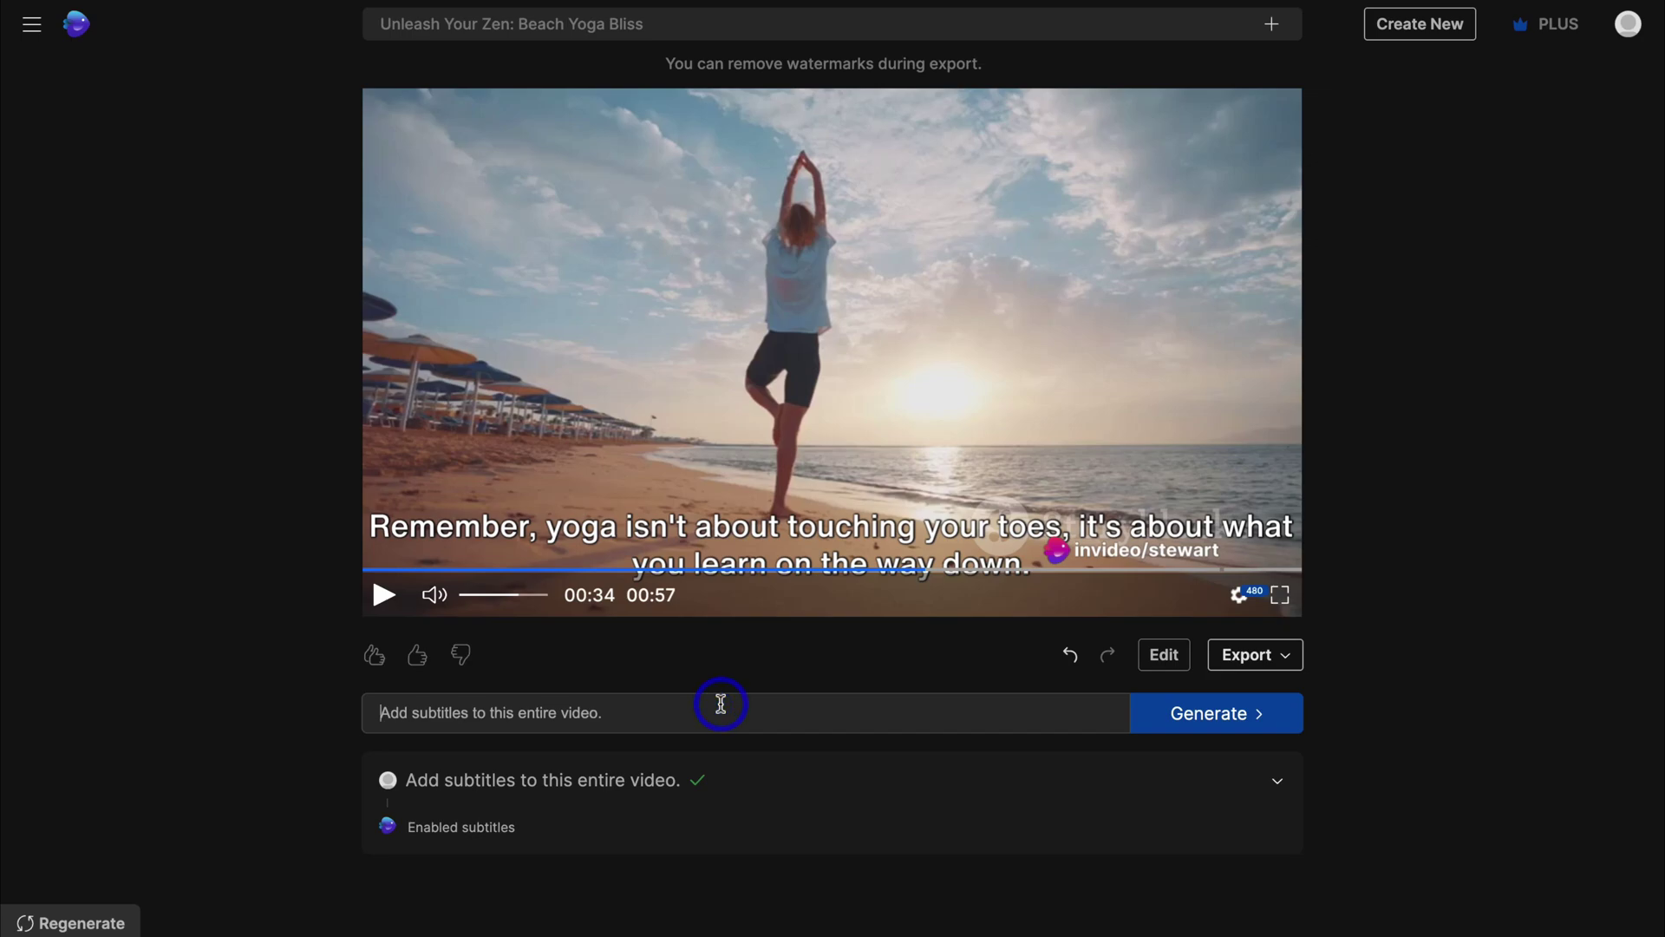
Step: Apply the AI edit command "Make the volume of the music slightly louder" and undo that edit
{"action": "type", "text": "Make the volume of the music slightly louder"}
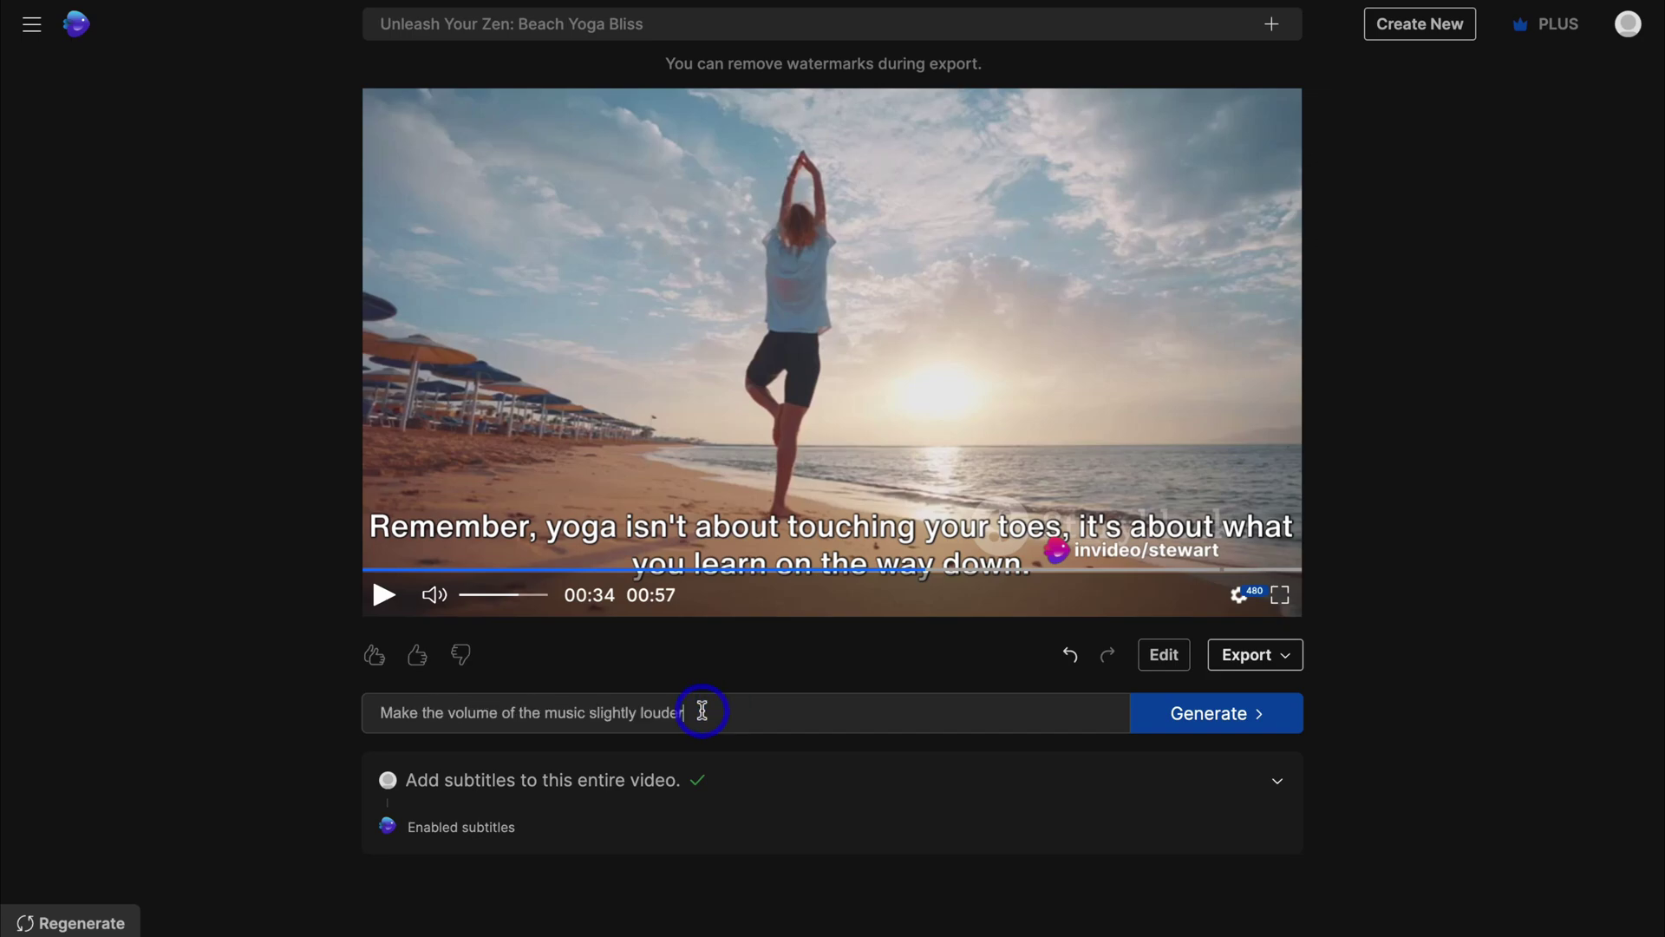
{"action": "left_click", "coordinate": [1188, 715]}
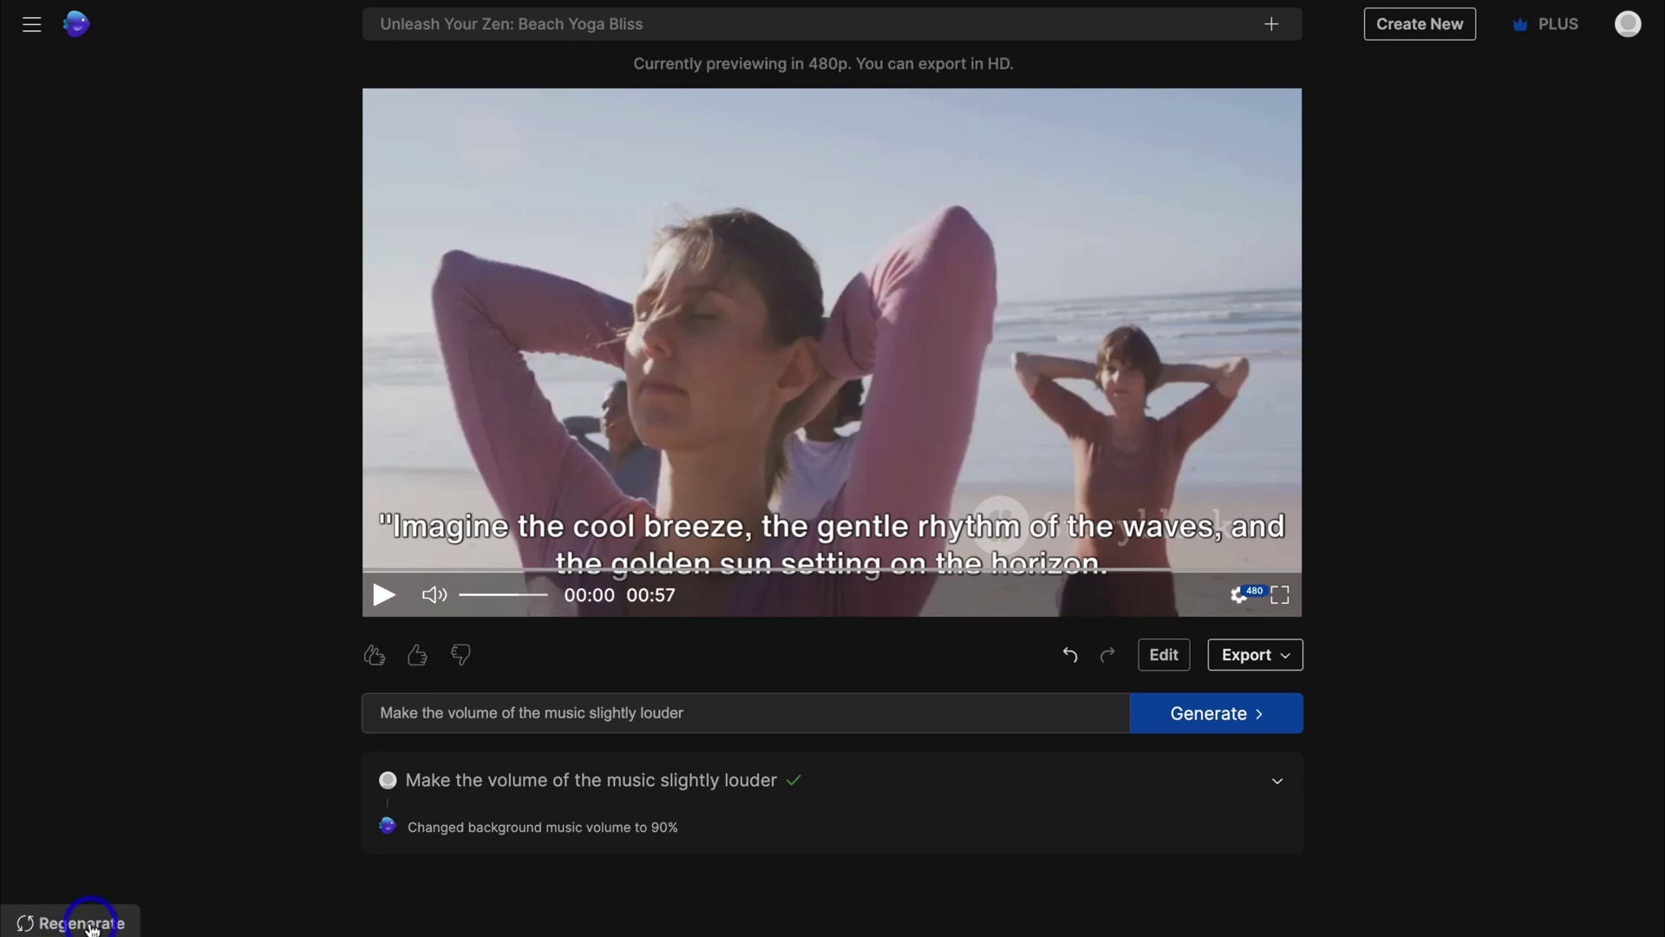
{"action": "left_click", "coordinate": [1072, 657]}
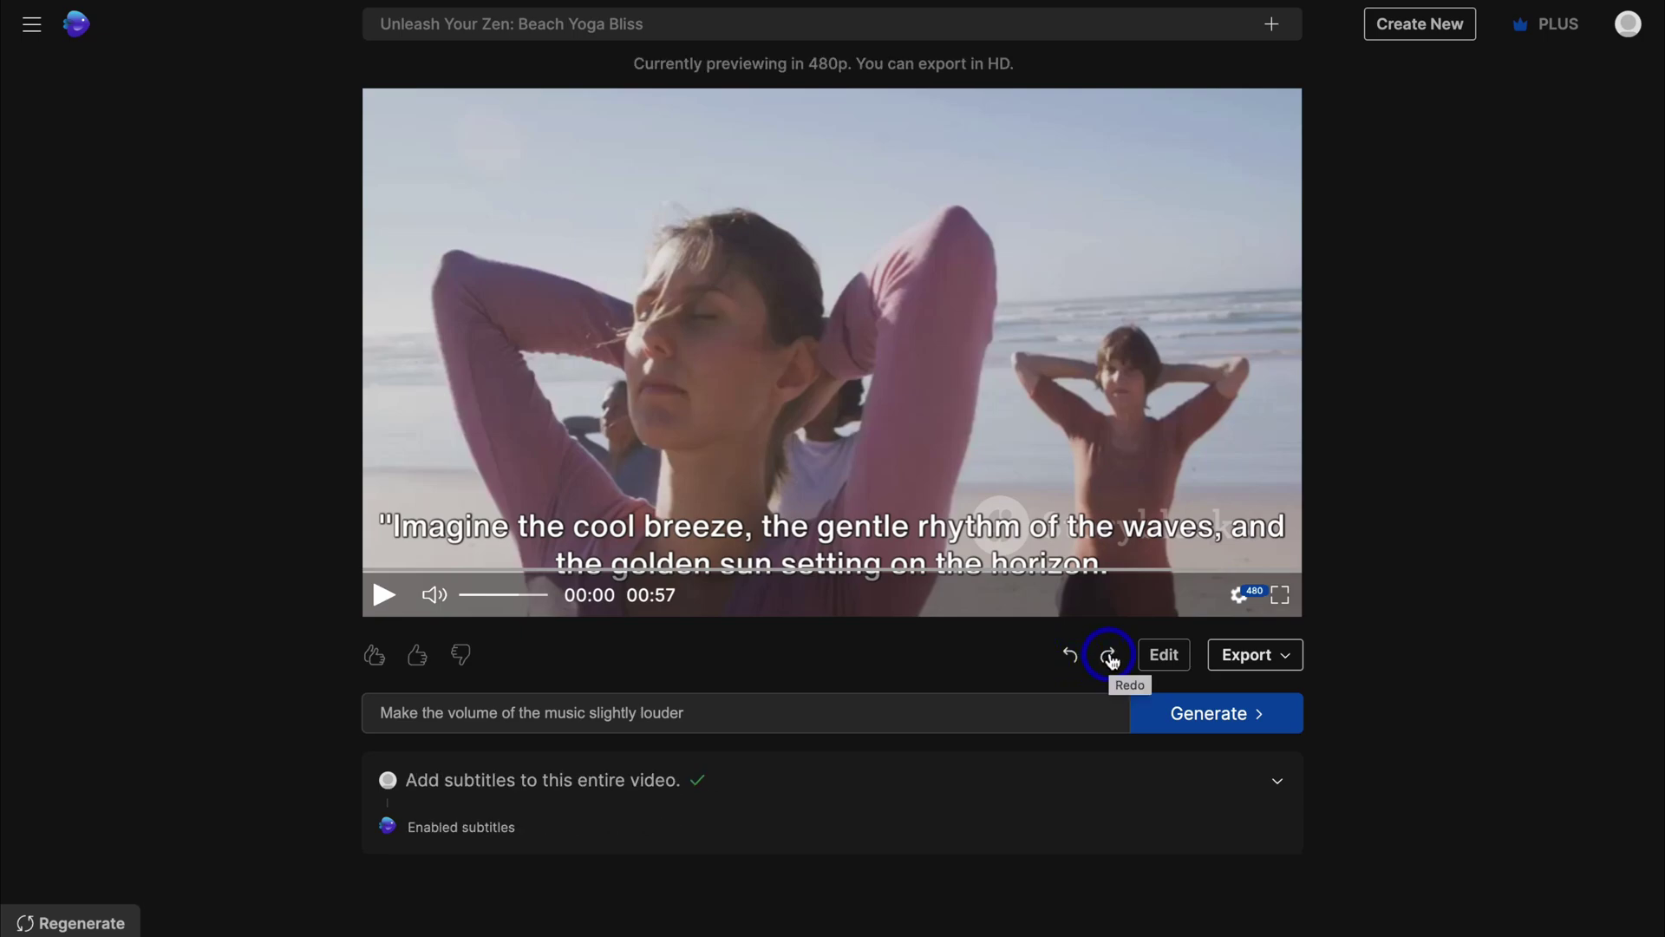
Step: Open the video's media for editing and check the first clip's script passage and ideal duration
{"action": "left_click", "coordinate": [1162, 655]}
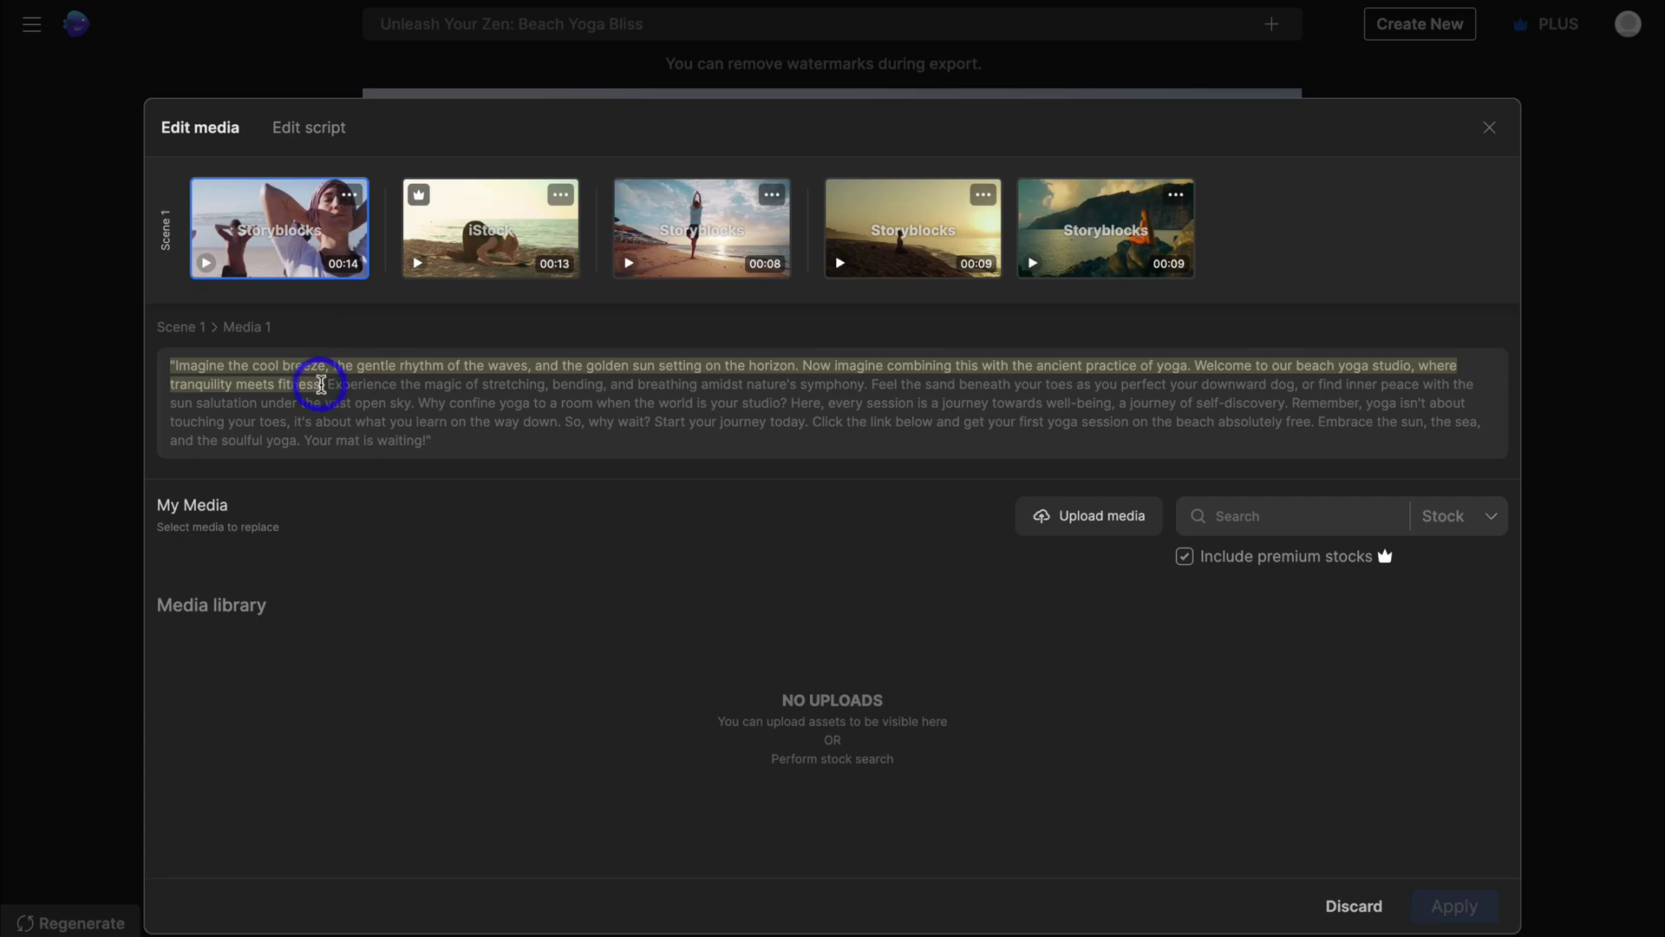
{"action": "left_click_drag", "start_coordinate": [323, 384], "coordinate": [171, 364]}
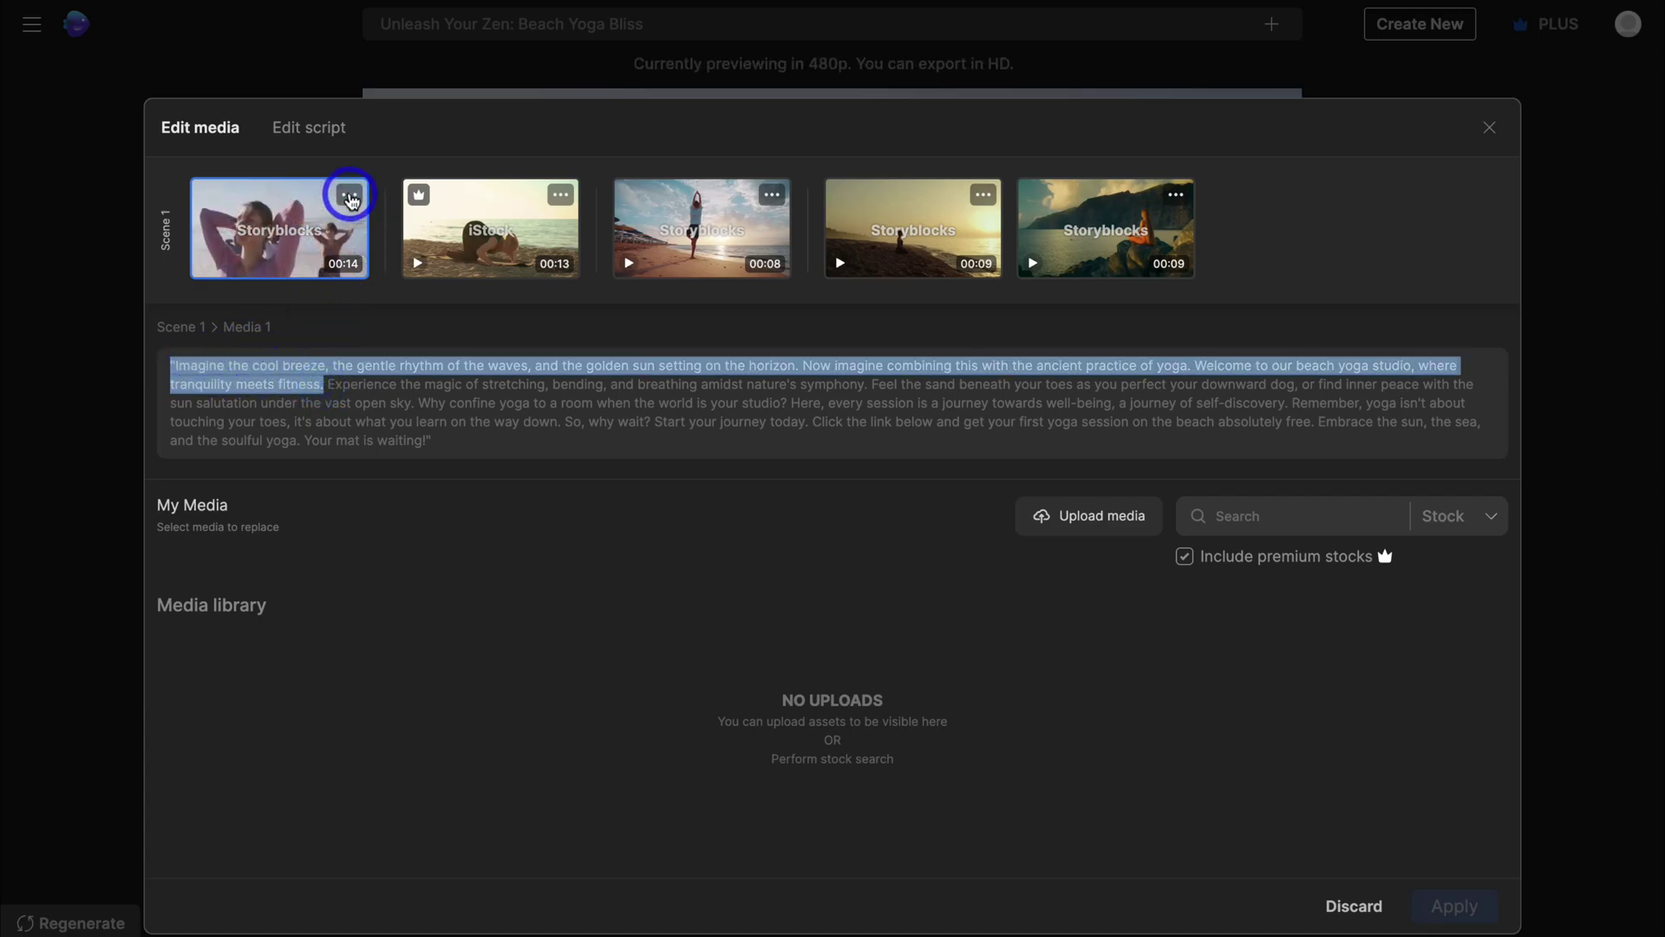
{"action": "left_click", "coordinate": [350, 196]}
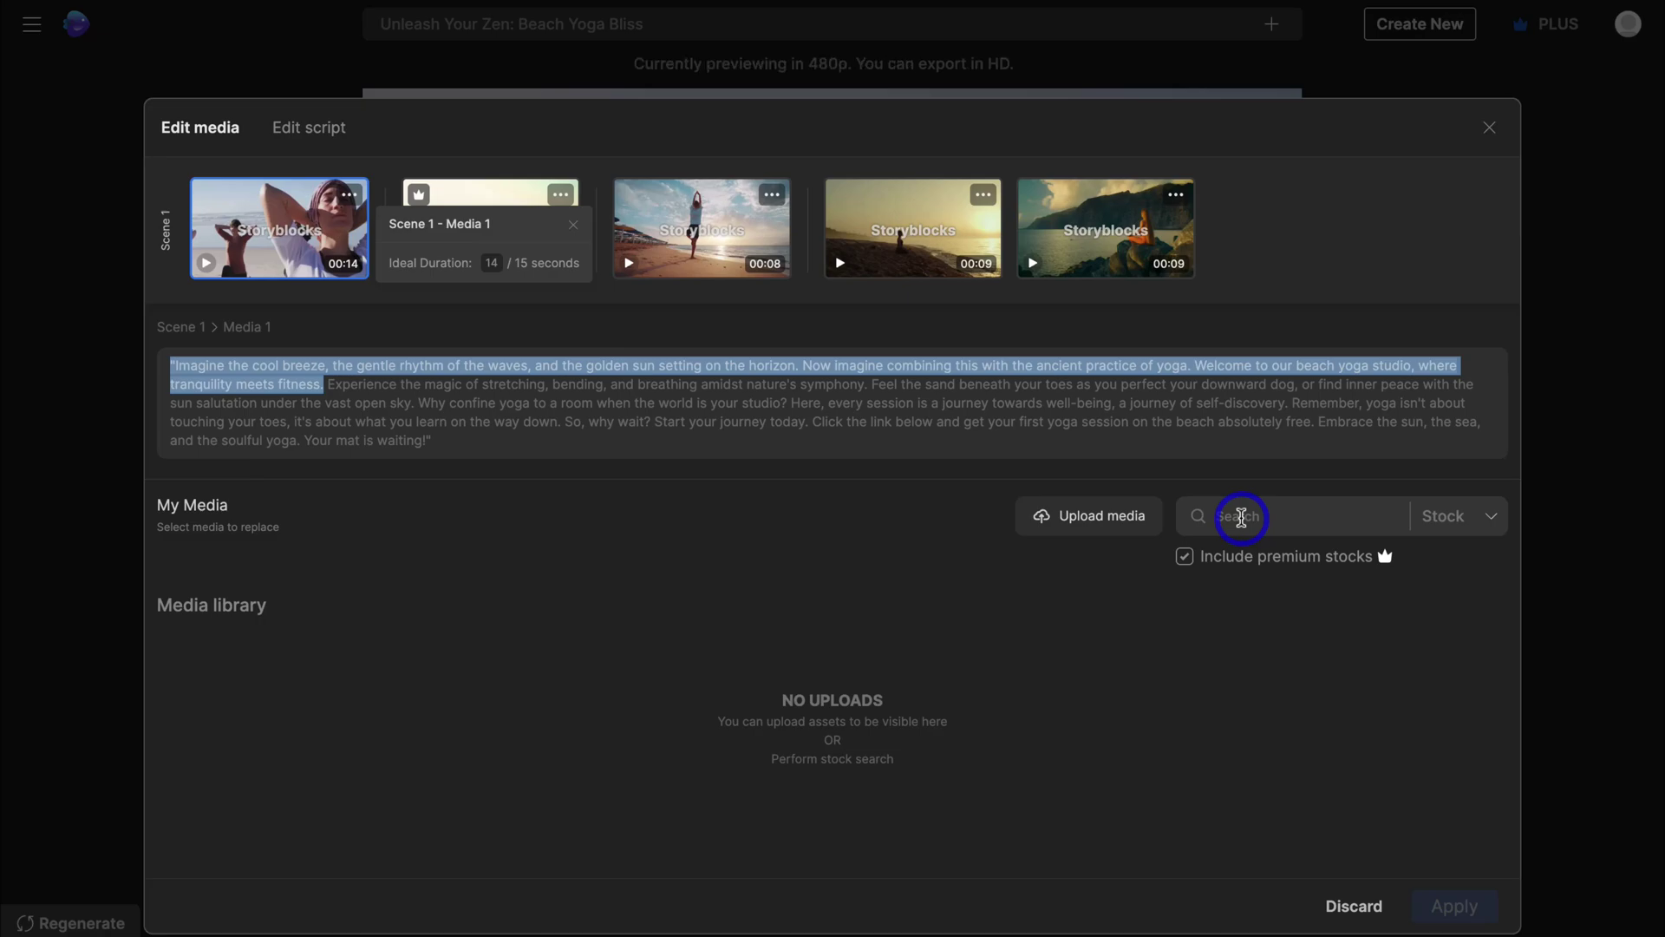
Step: Search the stock media for "beach yoga" and replace the first clip with the video of two women in warrior pose beside a palm tree
{"action": "left_click", "coordinate": [1241, 518]}
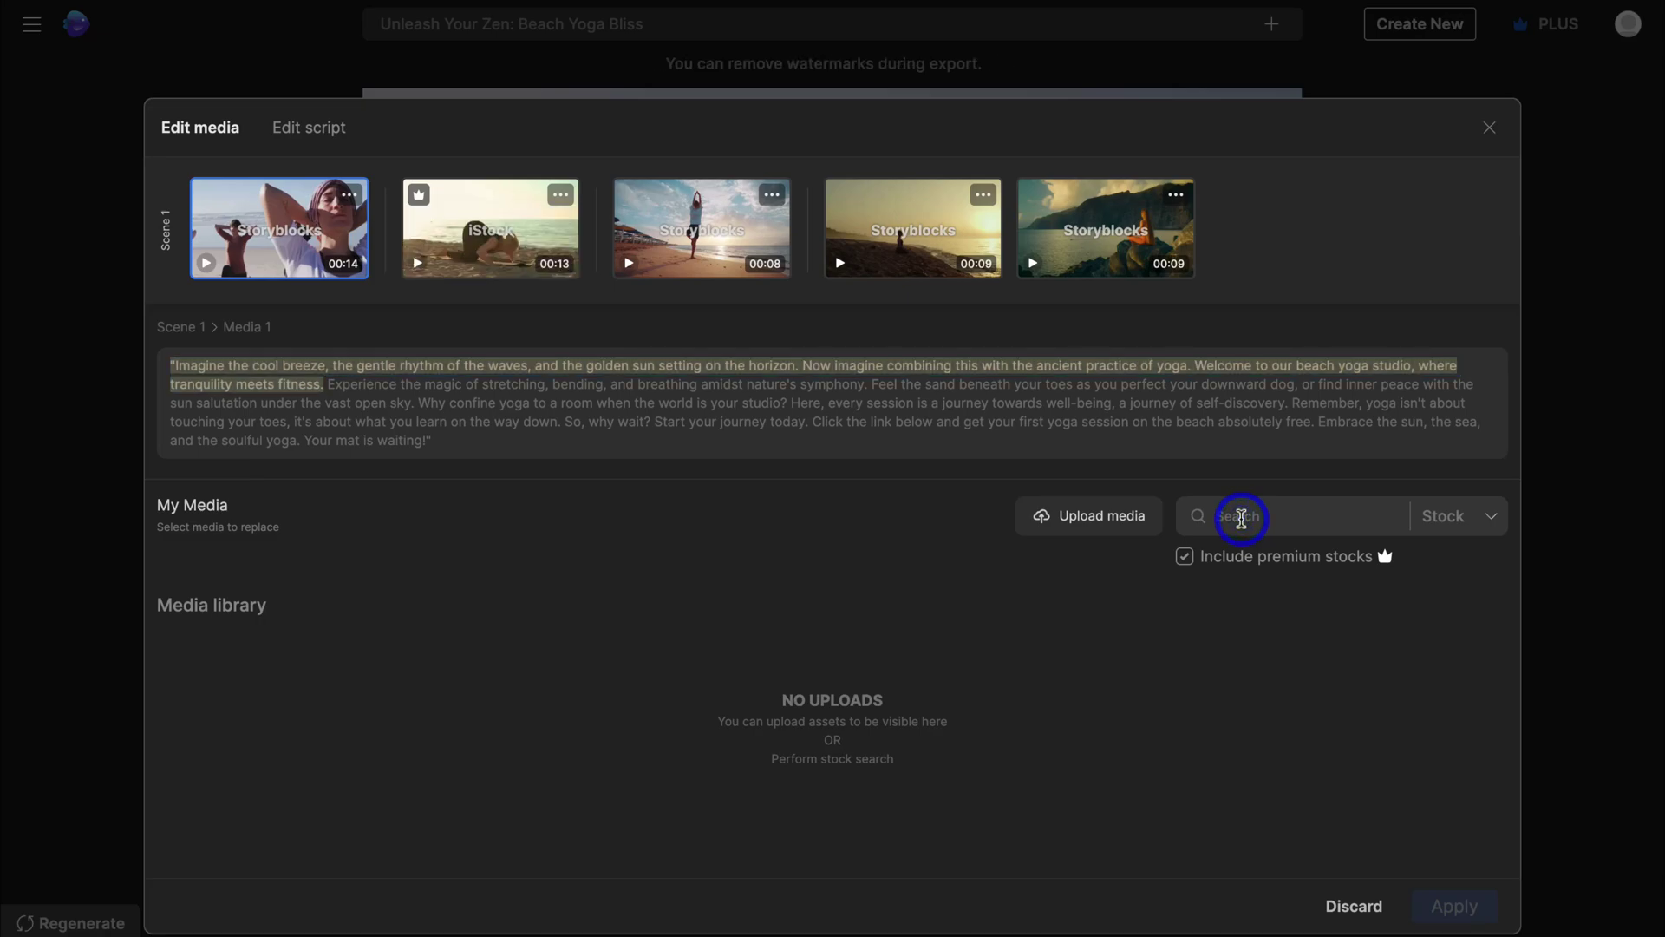
{"action": "type", "text": "beach yoga"}
{"action": "key", "text": "Return"}
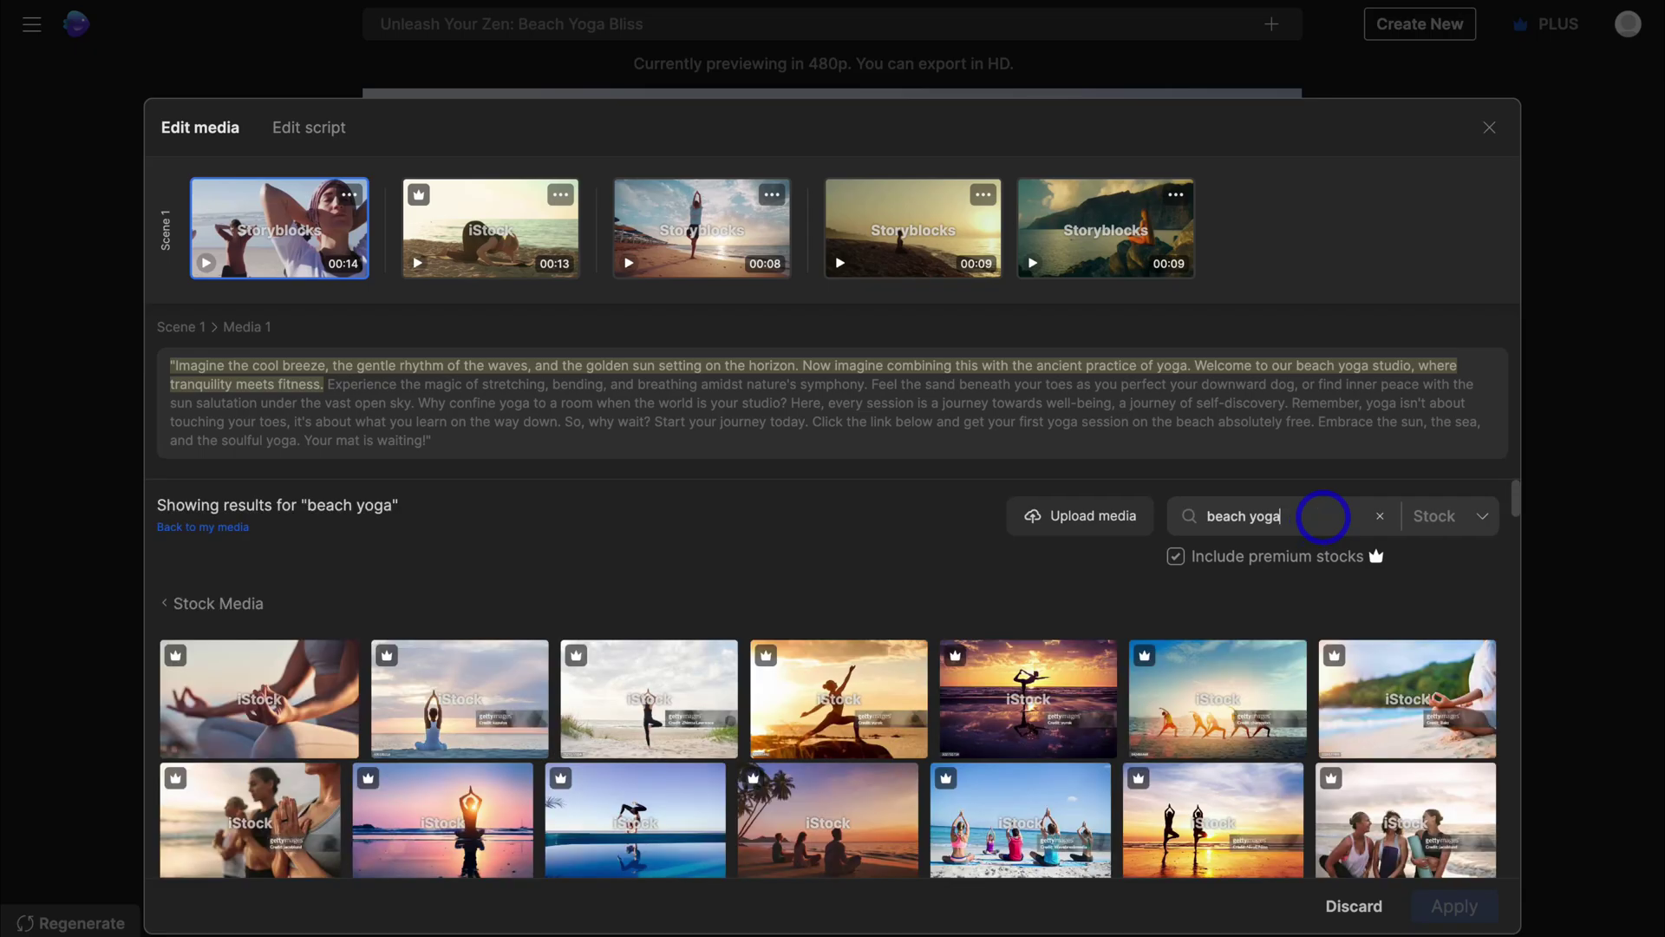
{"action": "scroll", "coordinate": [1322, 516], "scroll_direction": "down", "scroll_amount": 3}
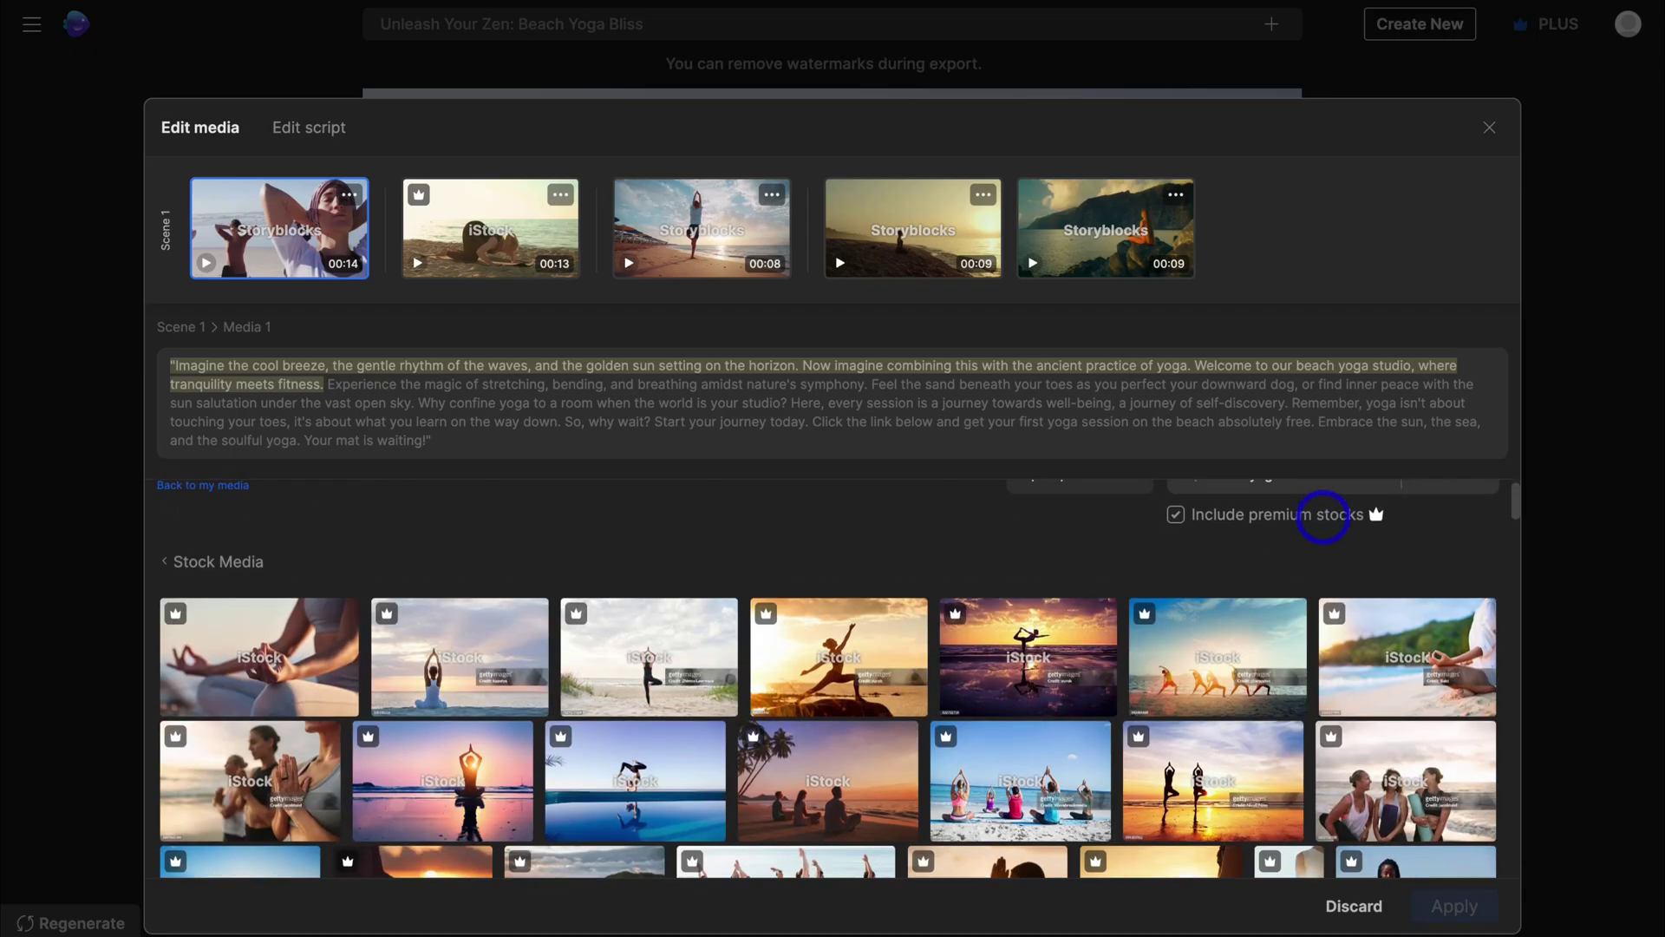
{"action": "scroll", "coordinate": [1322, 516], "scroll_direction": "down", "scroll_amount": 5}
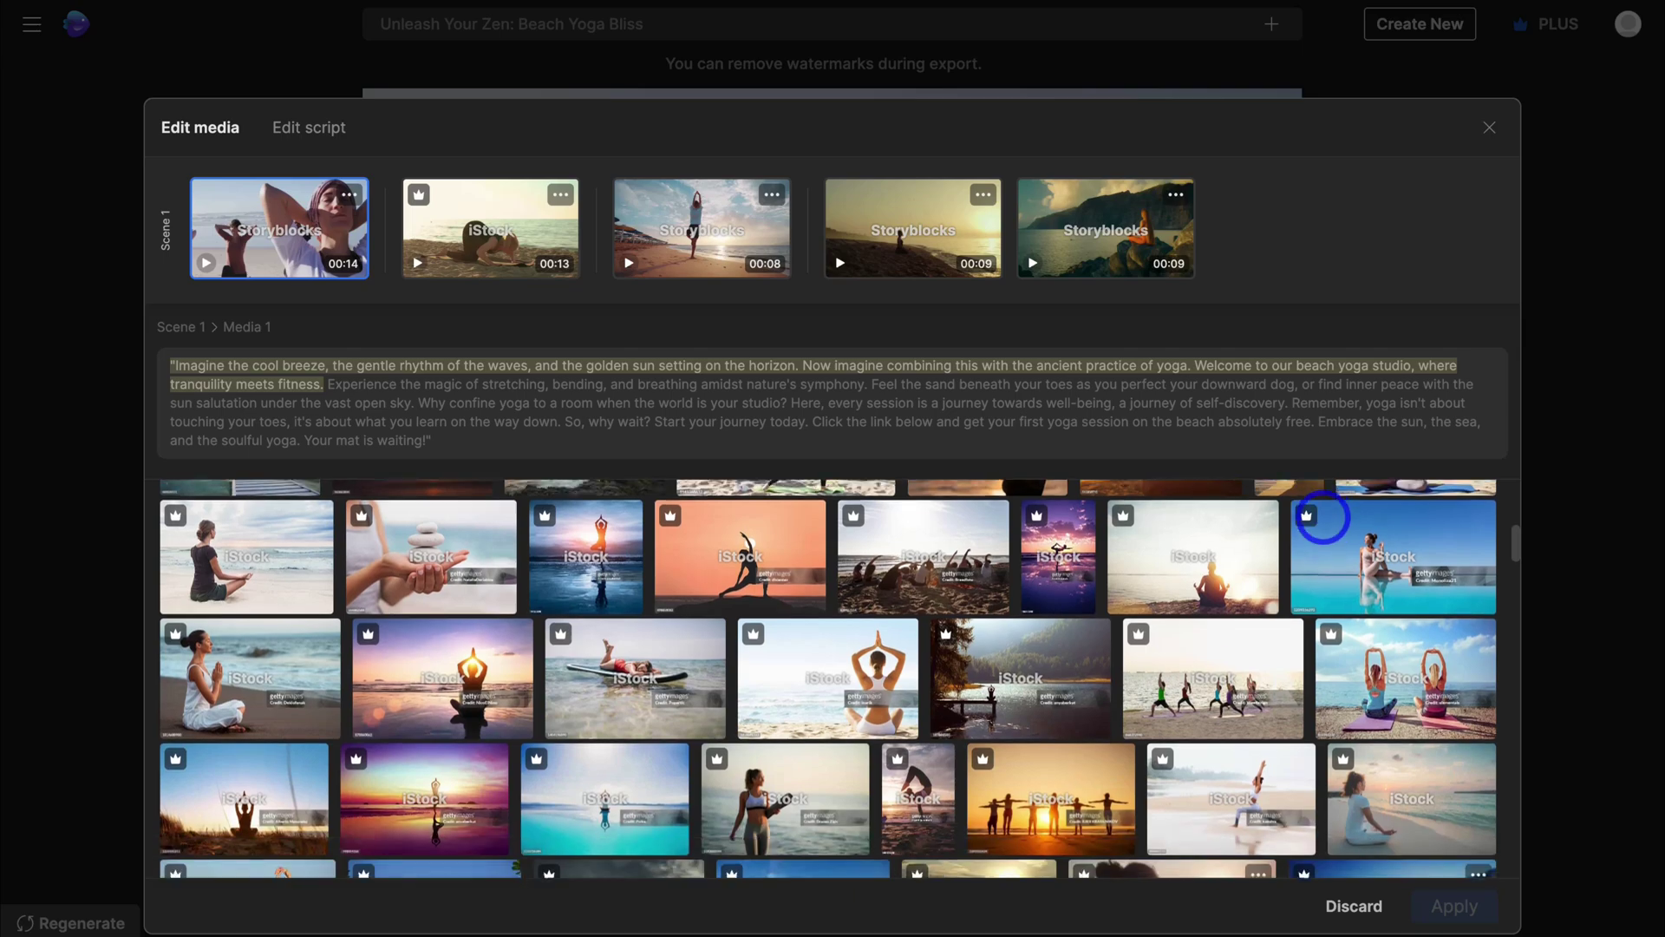
{"action": "scroll", "coordinate": [1323, 516], "scroll_direction": "down", "scroll_amount": 2}
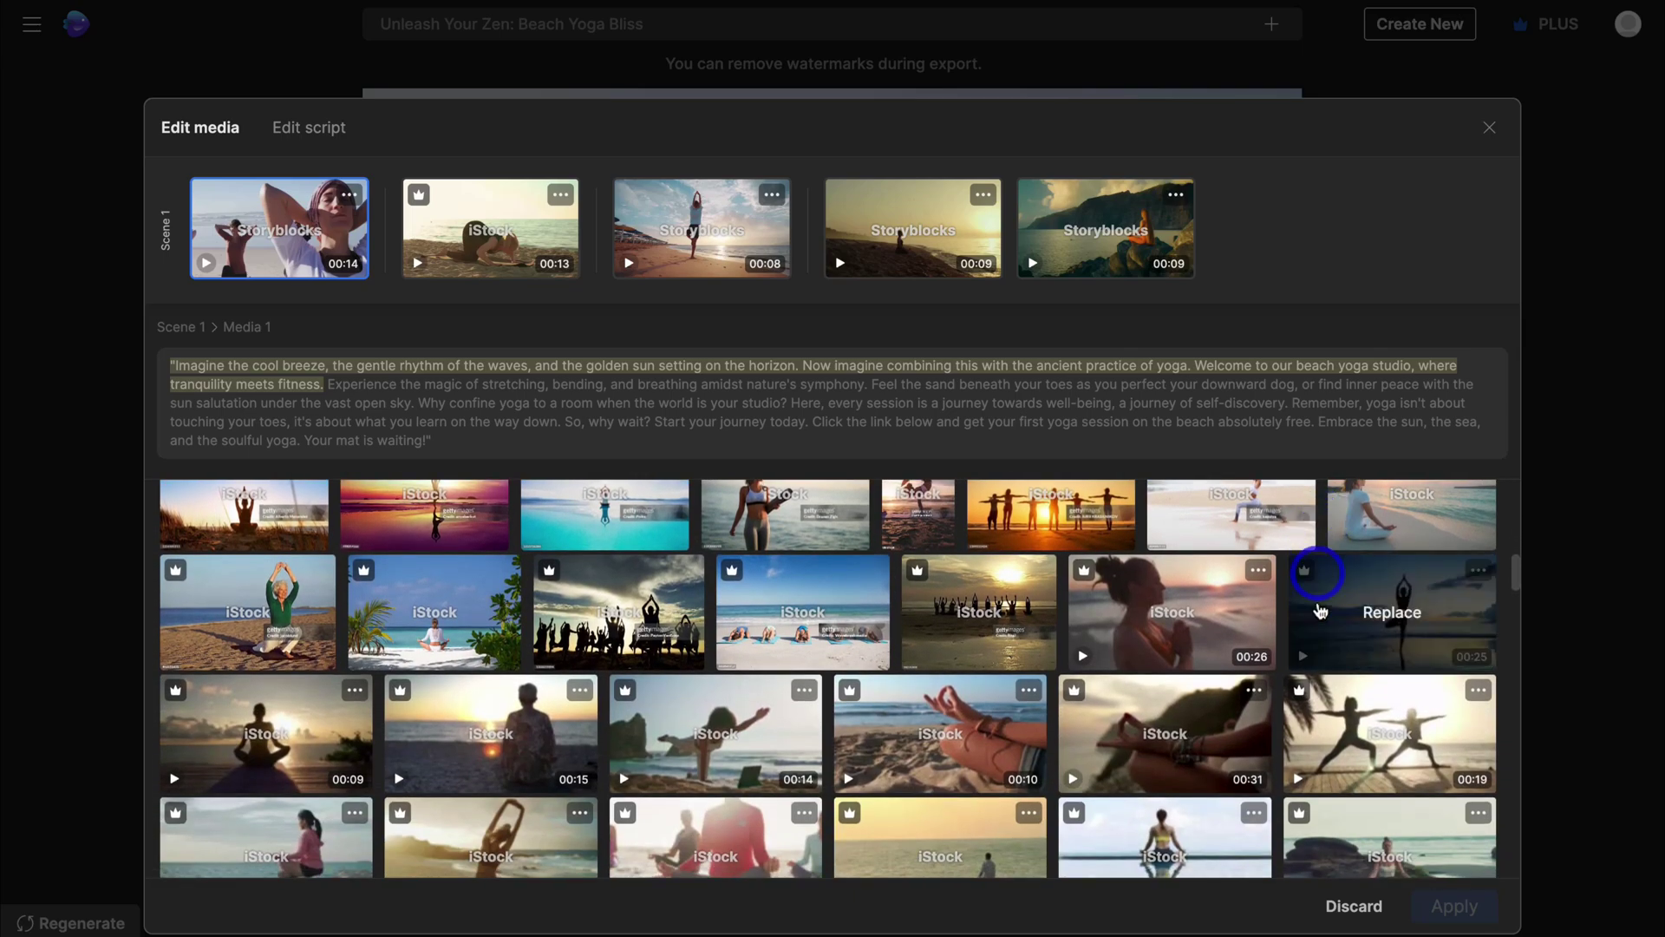
{"action": "mouse_move", "coordinate": [1398, 742]}
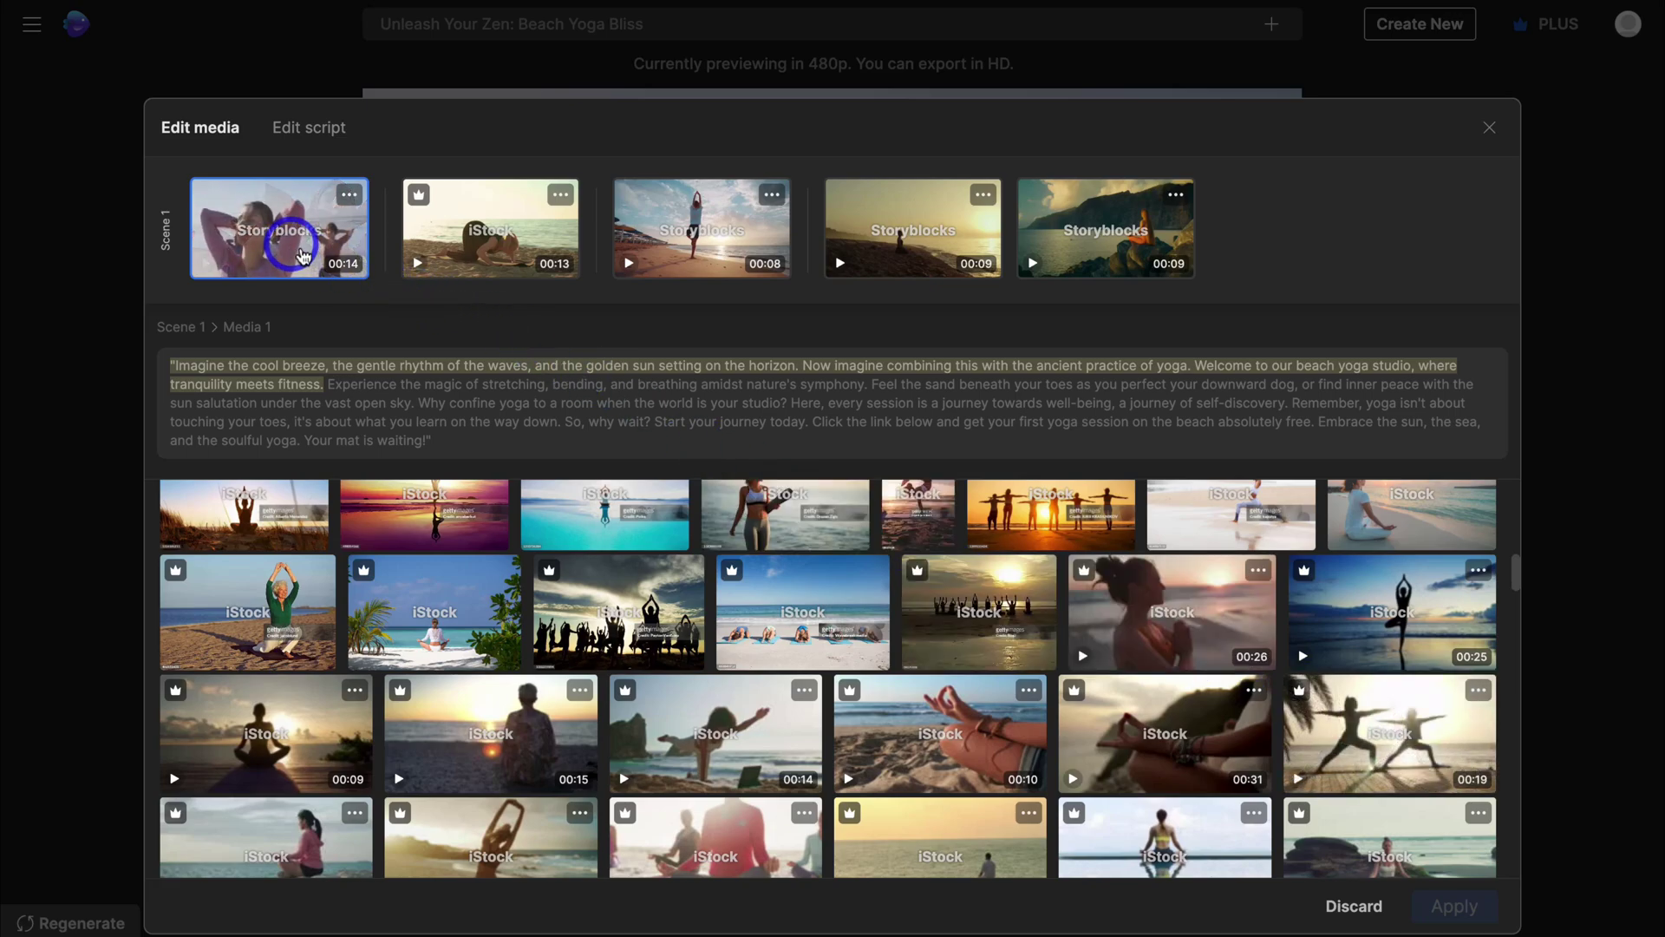
{"action": "left_click", "coordinate": [1401, 724]}
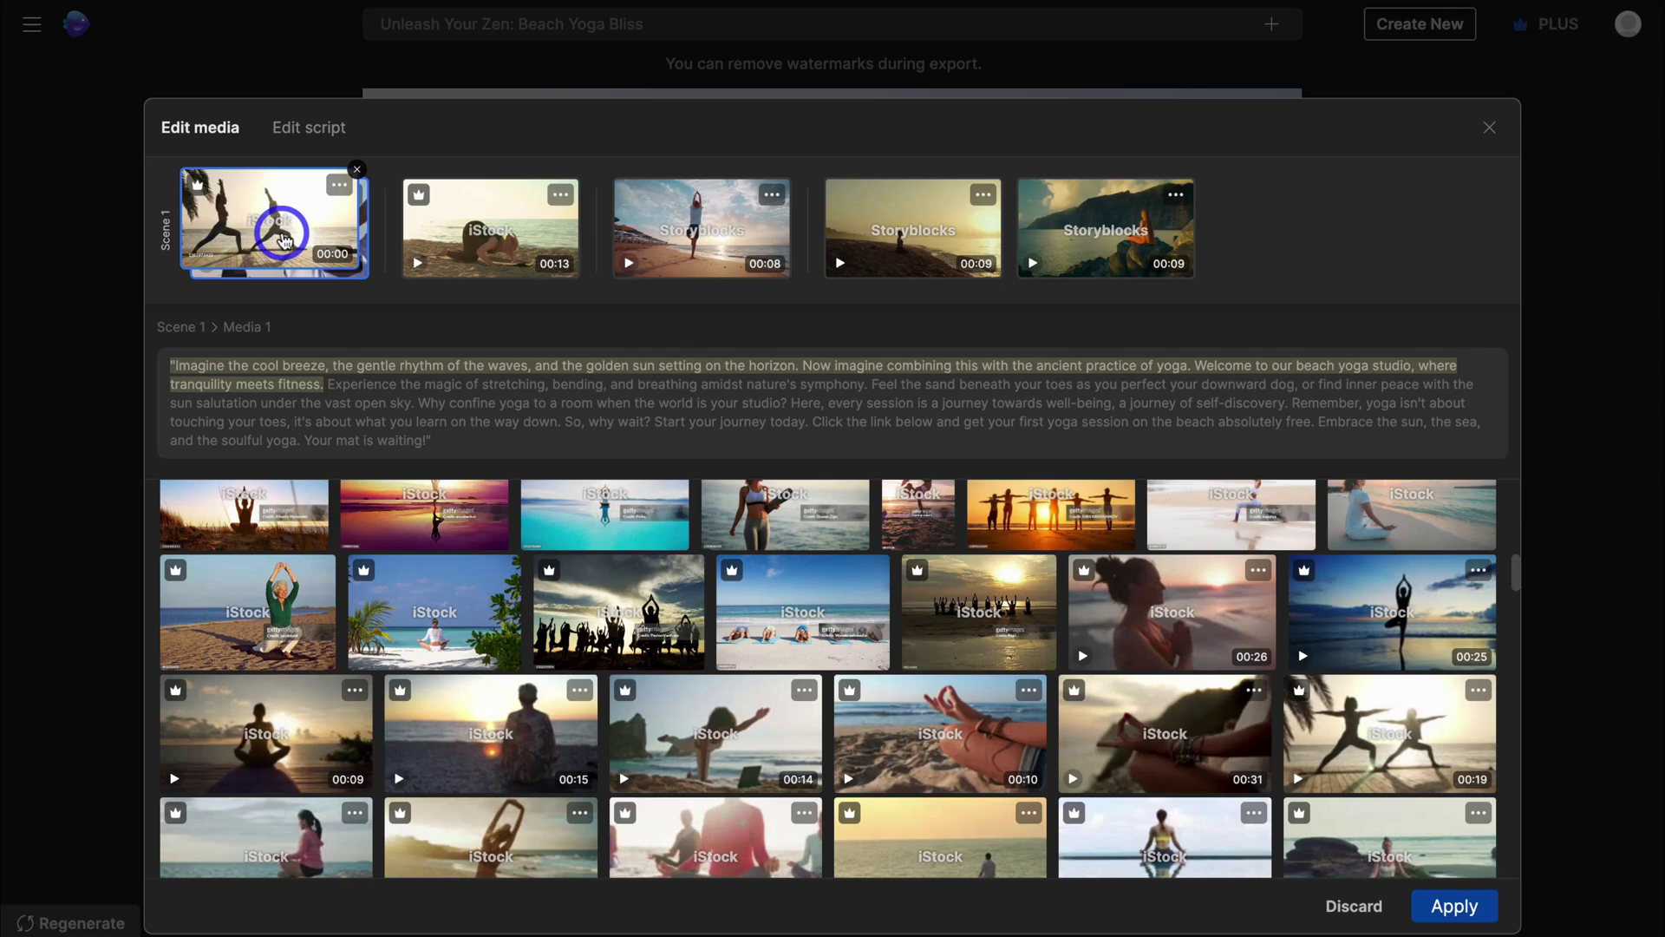
Step: Replace the last clip with the stock video of a silhouetted tree pose by the blue sea and apply the media changes
{"action": "left_click", "coordinate": [1084, 225]}
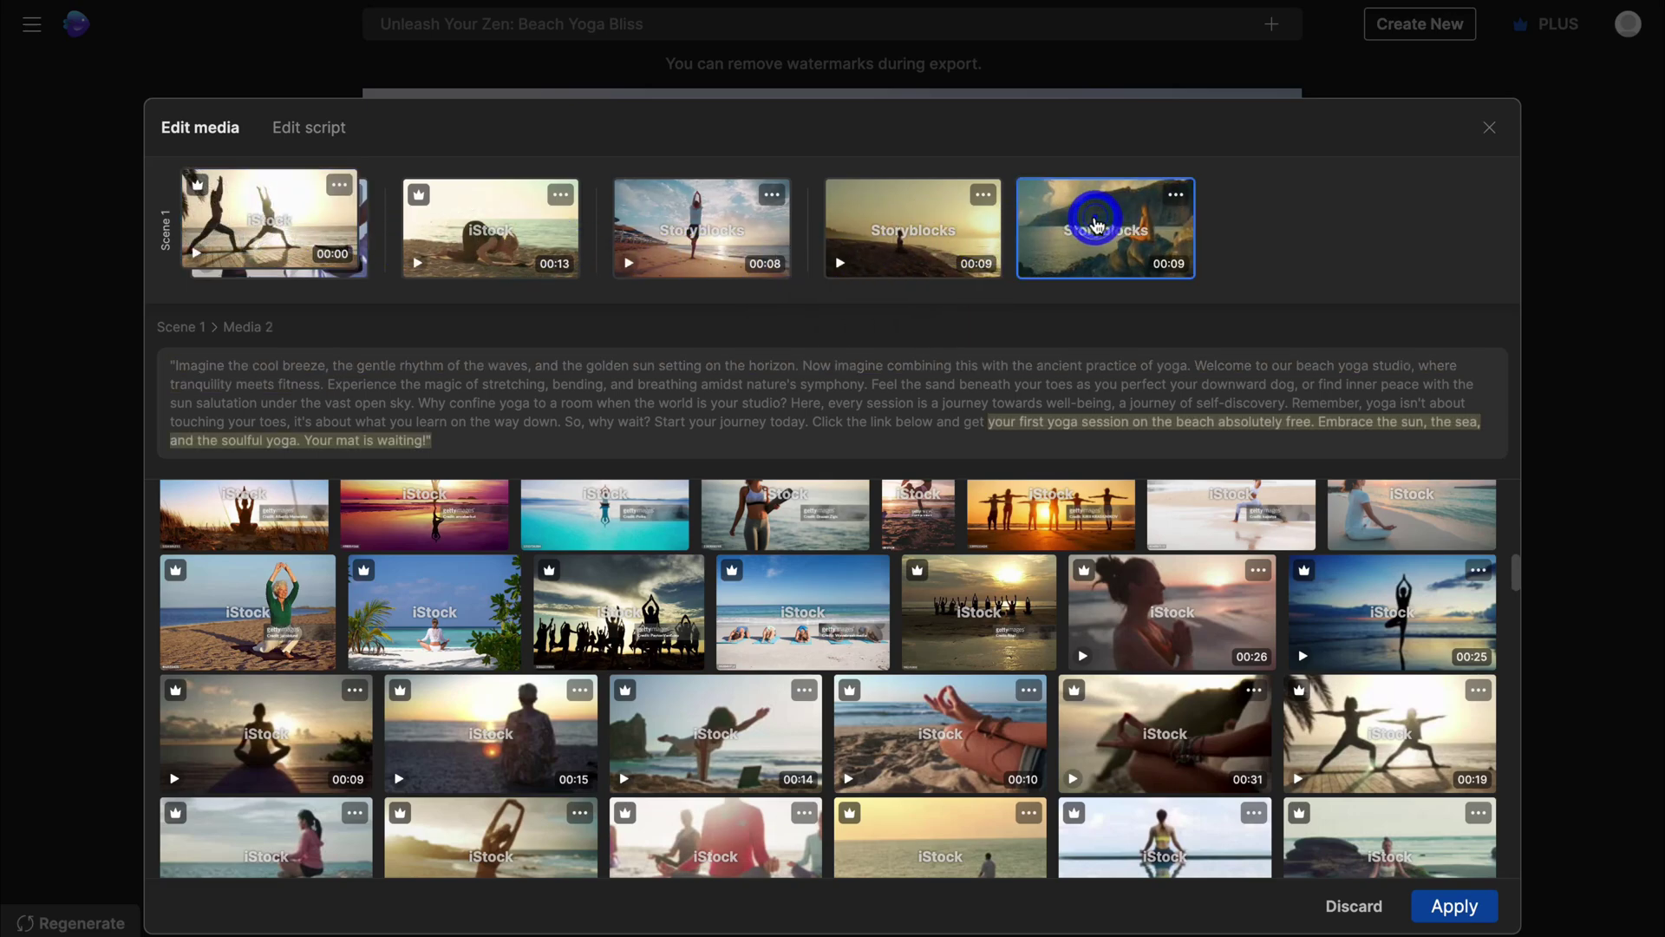
{"action": "left_click", "coordinate": [1407, 628]}
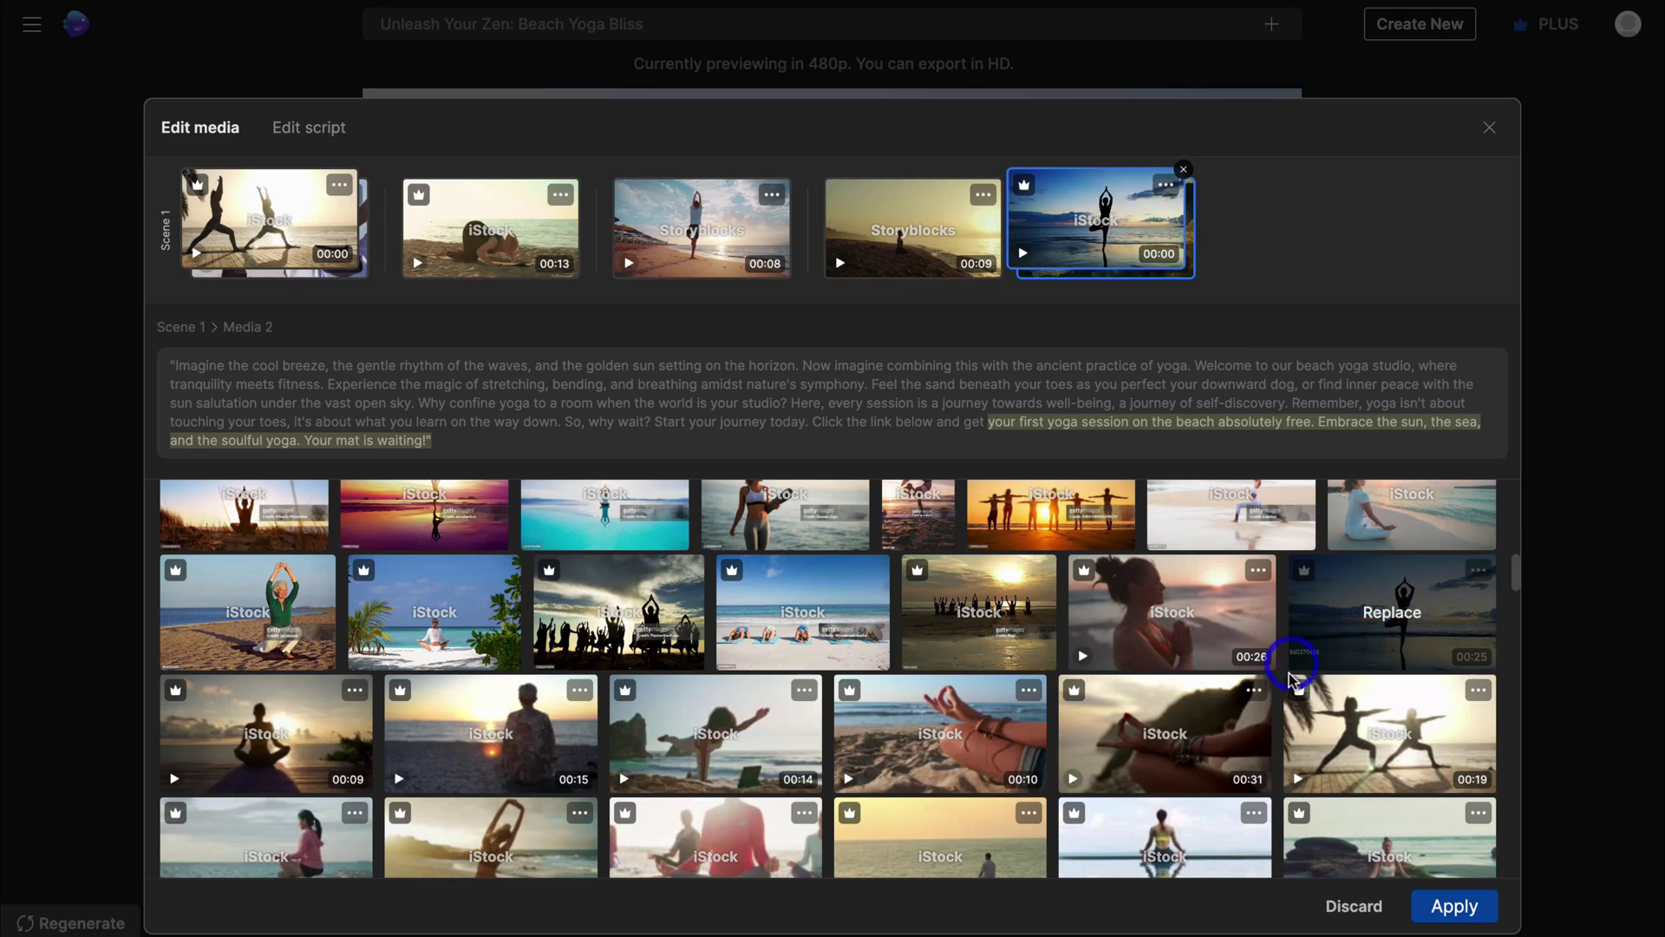
{"action": "left_click", "coordinate": [1462, 913]}
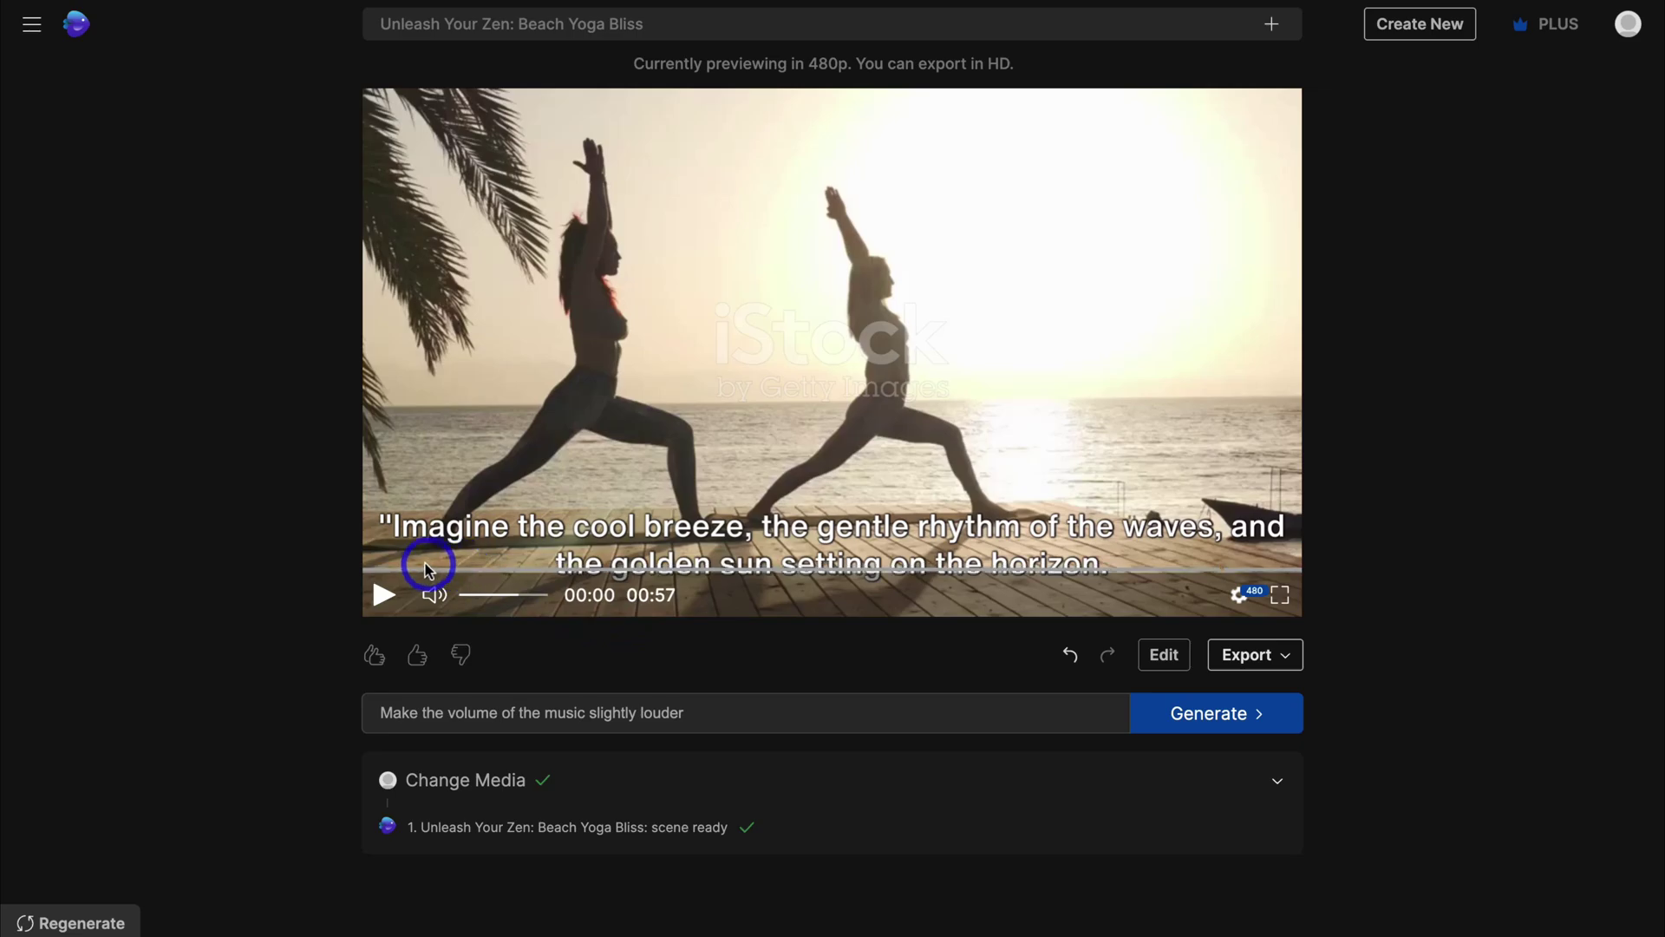
Step: Check the replaced opening and closing clips at several points in the video preview
{"action": "left_click", "coordinate": [445, 571]}
{"action": "left_click", "coordinate": [502, 570]}
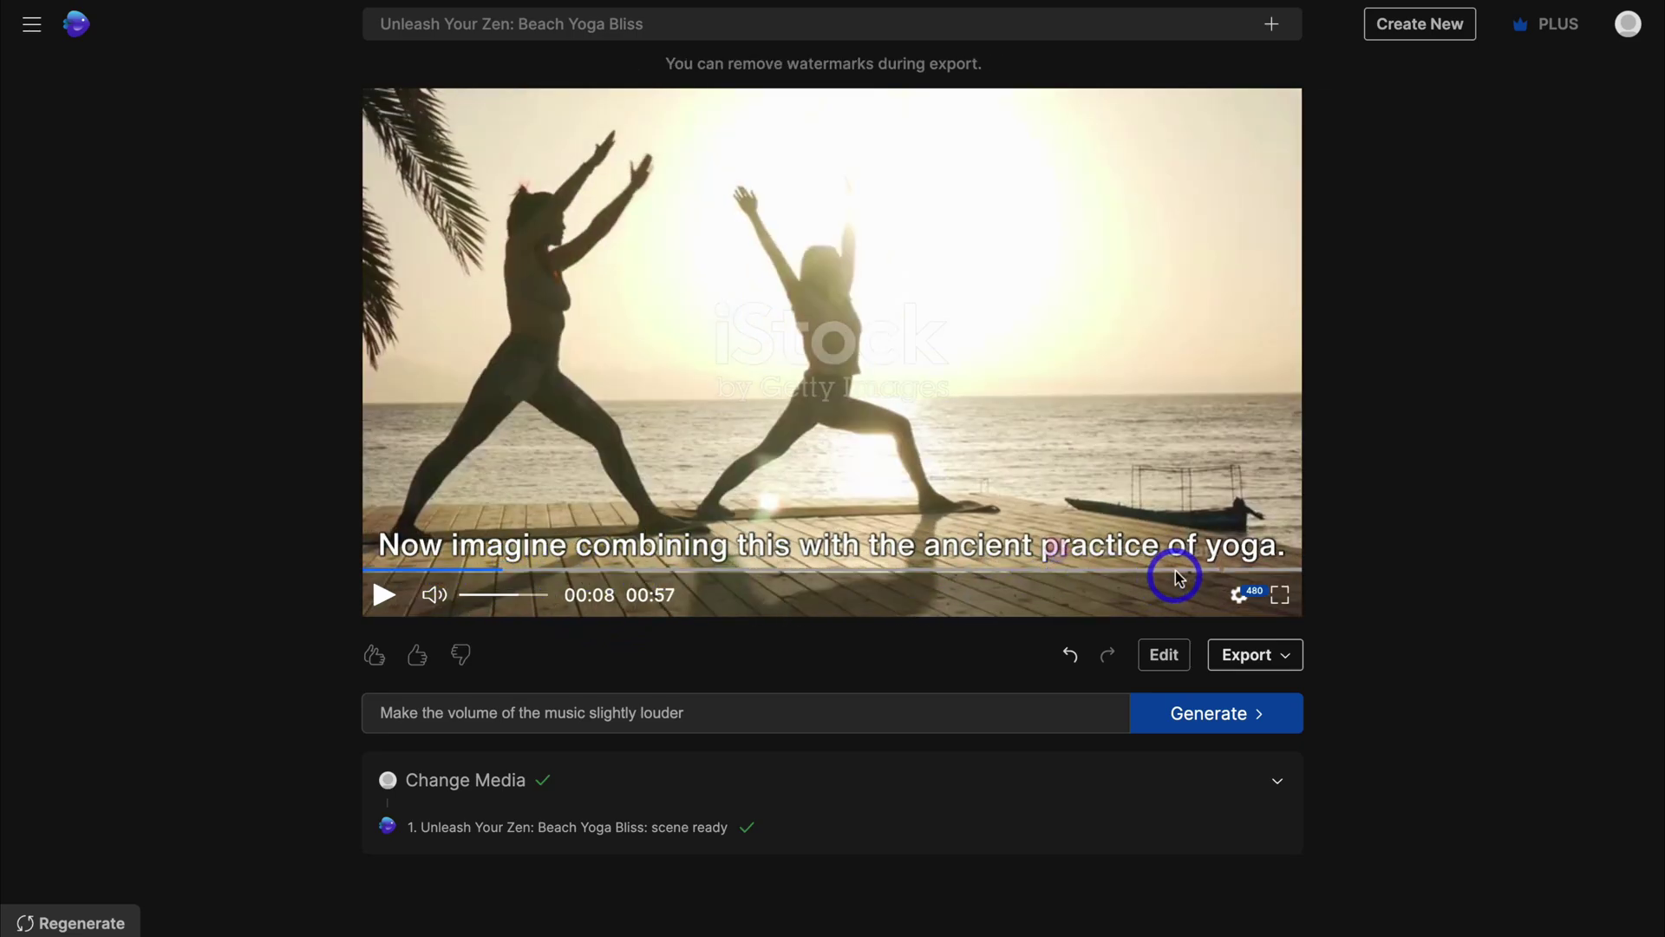
{"action": "left_click", "coordinate": [1170, 571]}
{"action": "left_click", "coordinate": [1139, 571]}
Step: Edit the script's first paragraph, changing "fitness" to "yoga" in "where tranquility meets fitness"
{"action": "left_click", "coordinate": [1163, 657]}
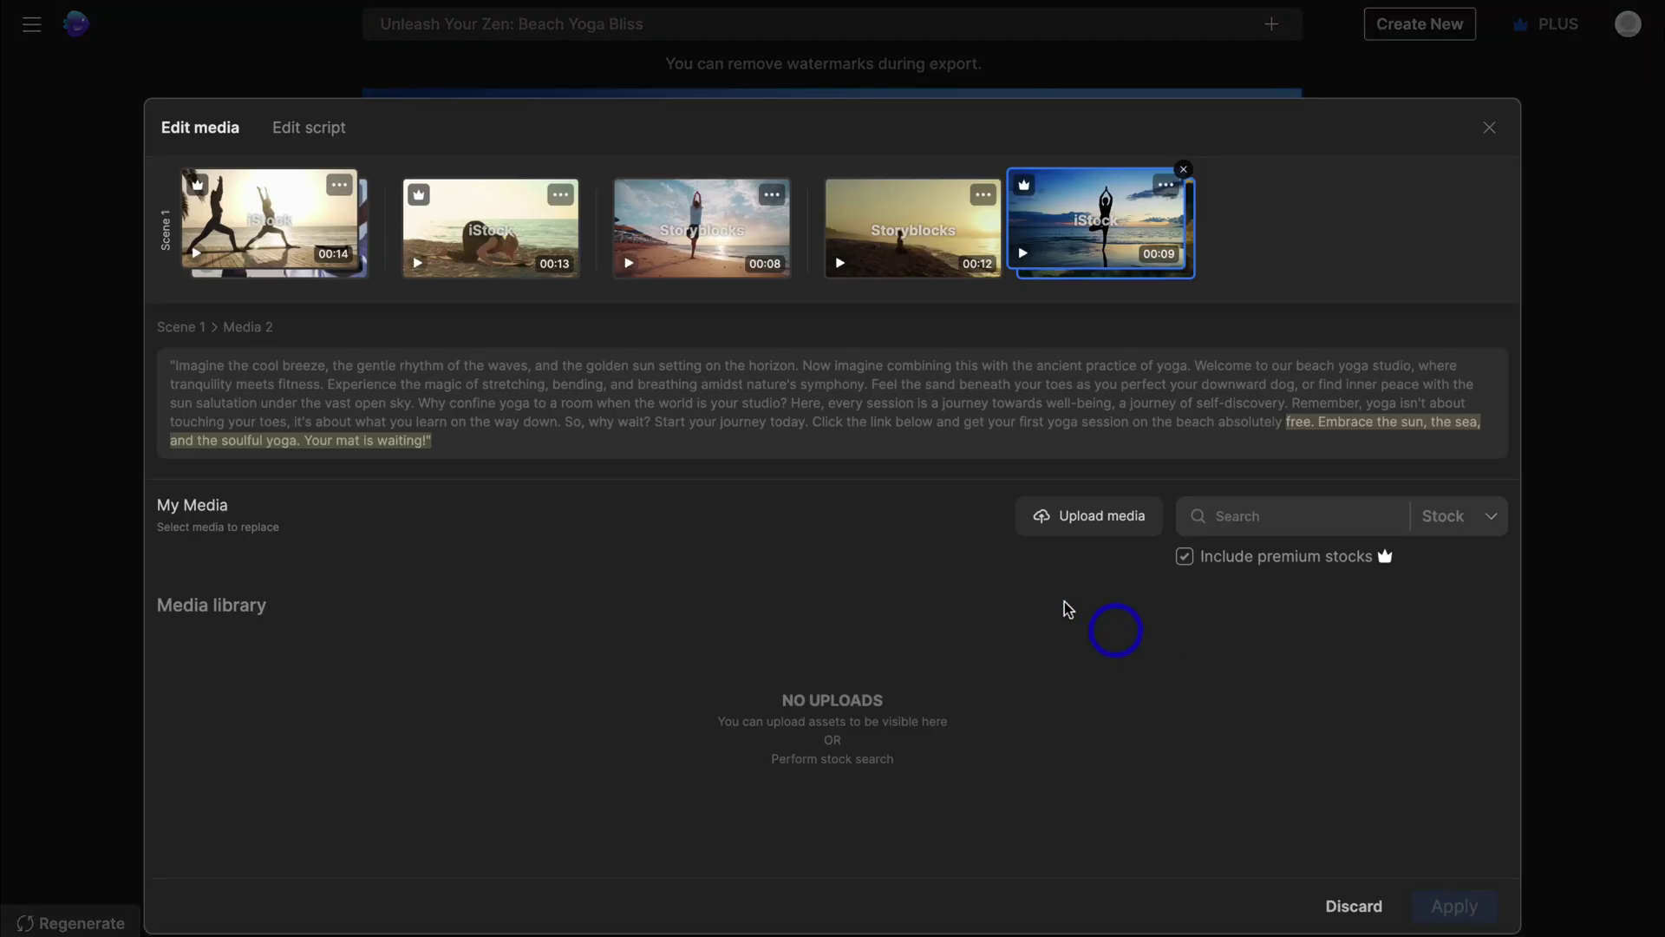
{"action": "left_click", "coordinate": [310, 134]}
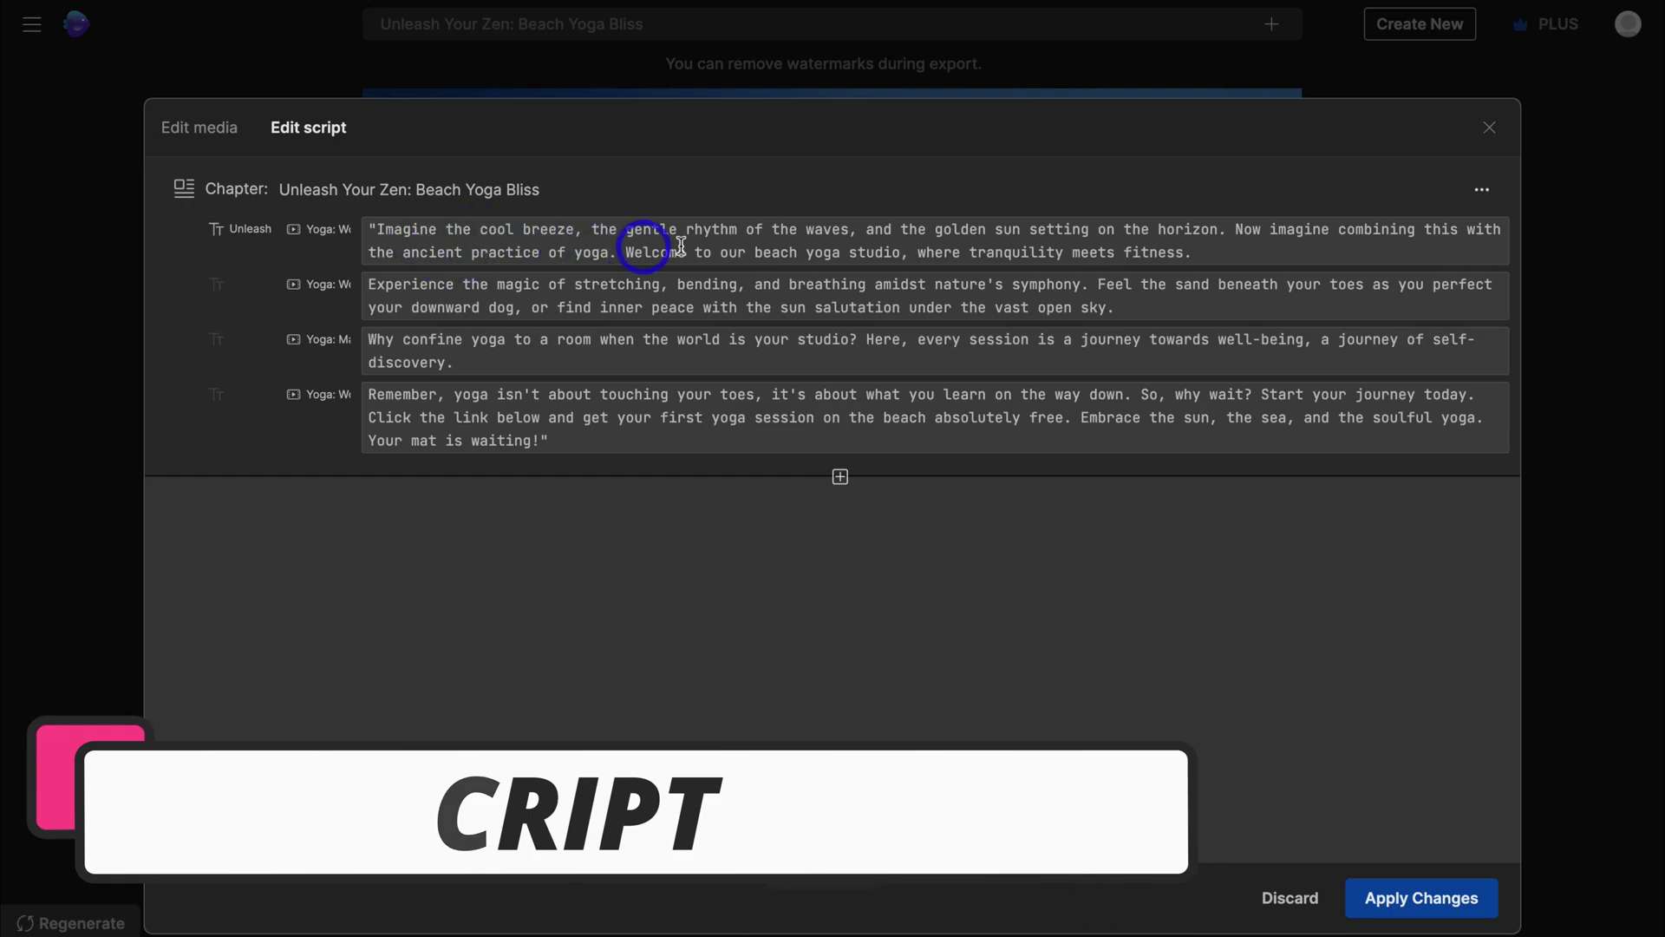
{"action": "left_click", "coordinate": [1159, 253]}
{"action": "double_click", "coordinate": [1159, 253]}
{"action": "type", "text": "yoga"}
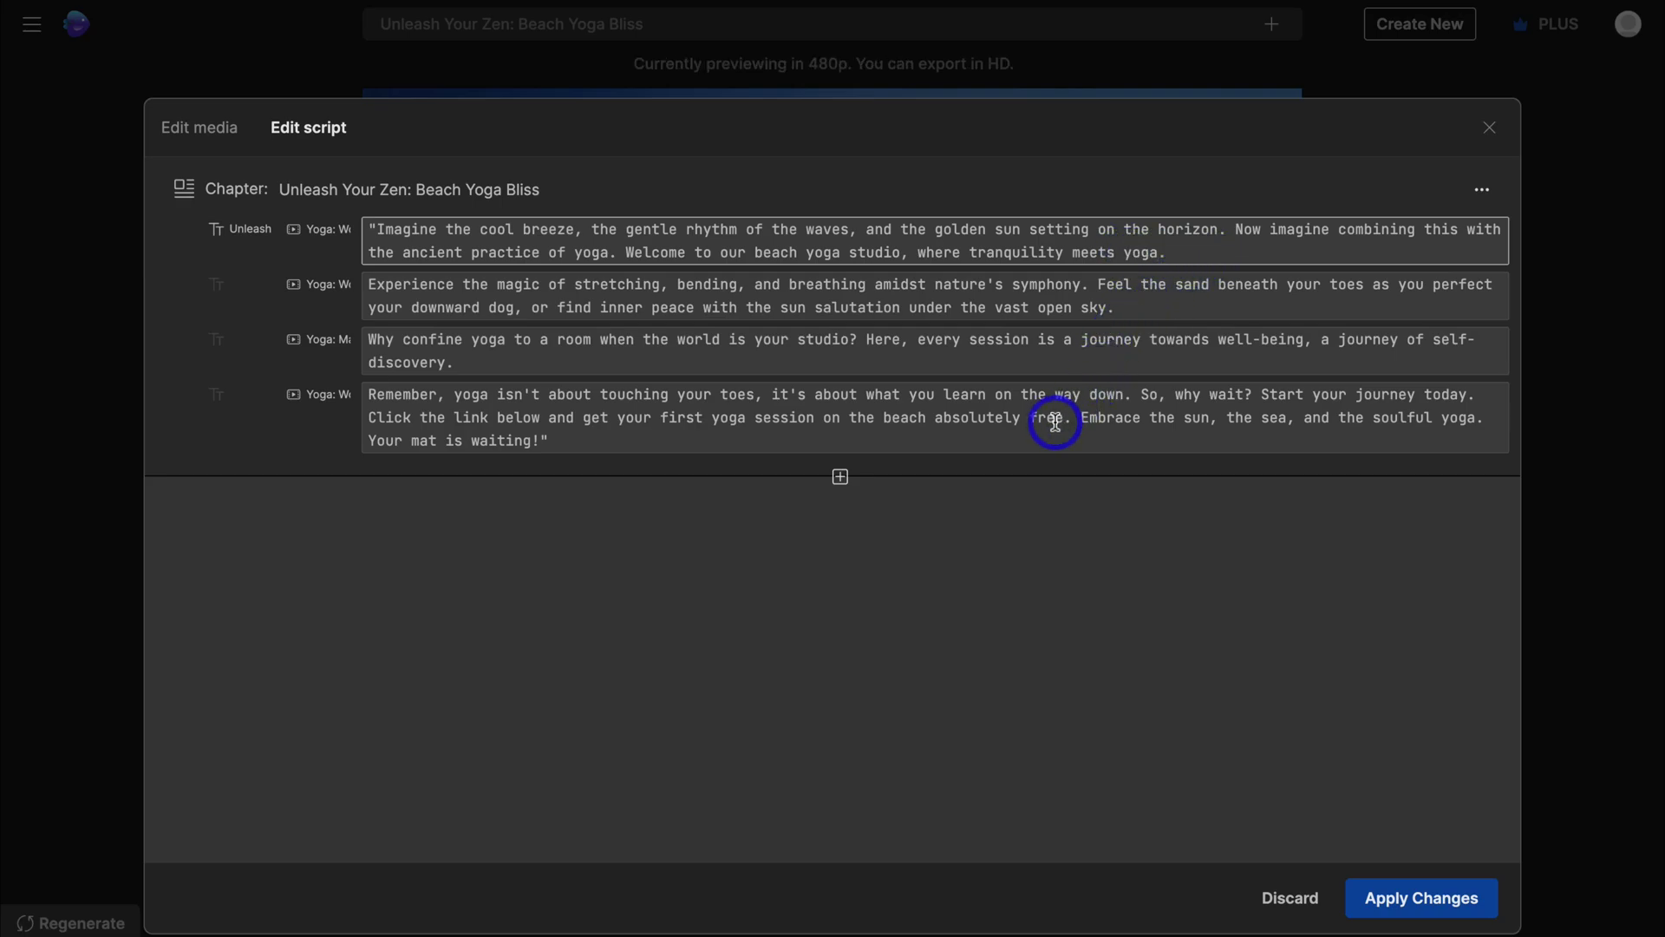
Step: Review the media keywords of the last script paragraph and apply the script changes
{"action": "left_click", "coordinate": [338, 404]}
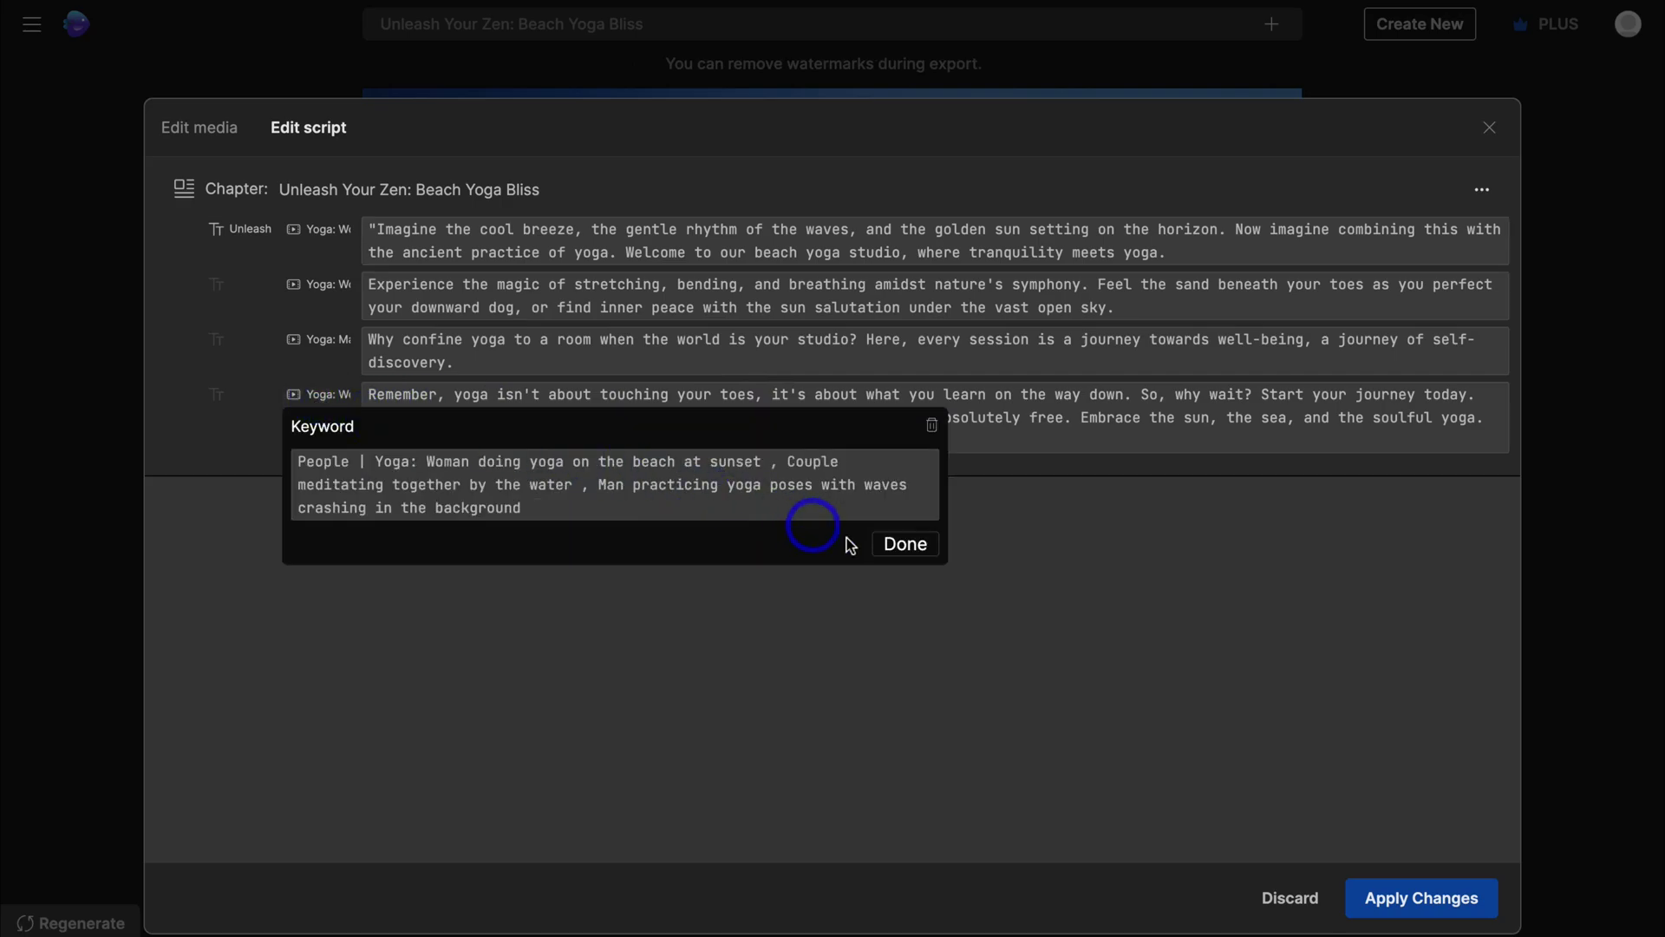
{"action": "left_click", "coordinate": [903, 544]}
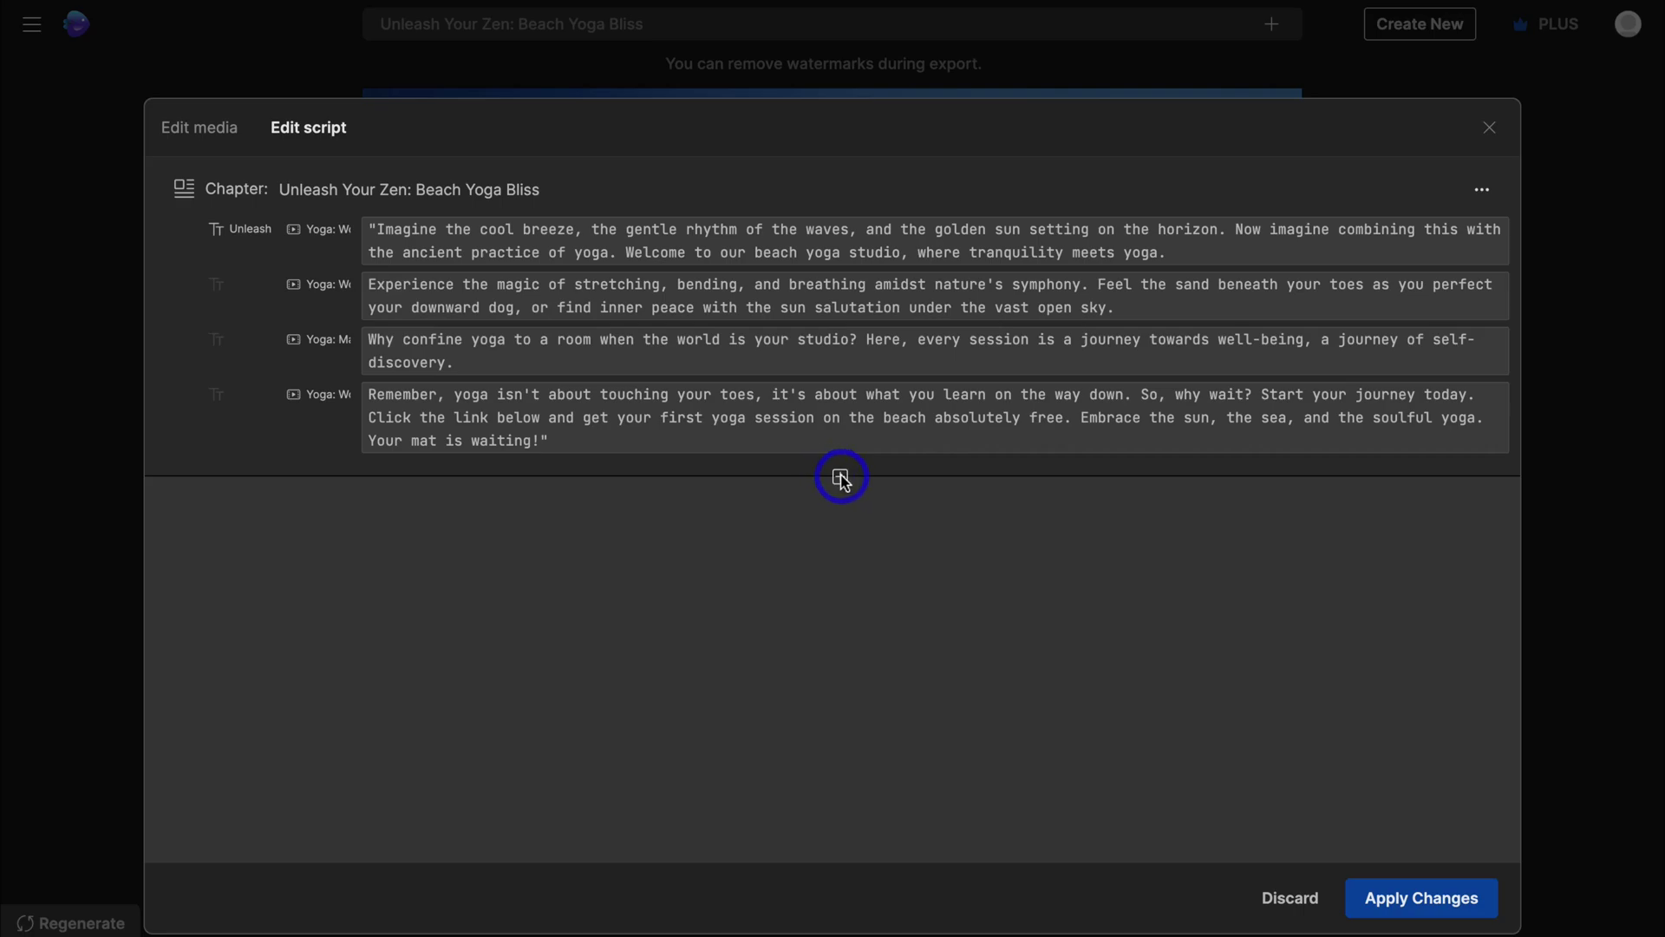
{"action": "left_click", "coordinate": [1434, 899]}
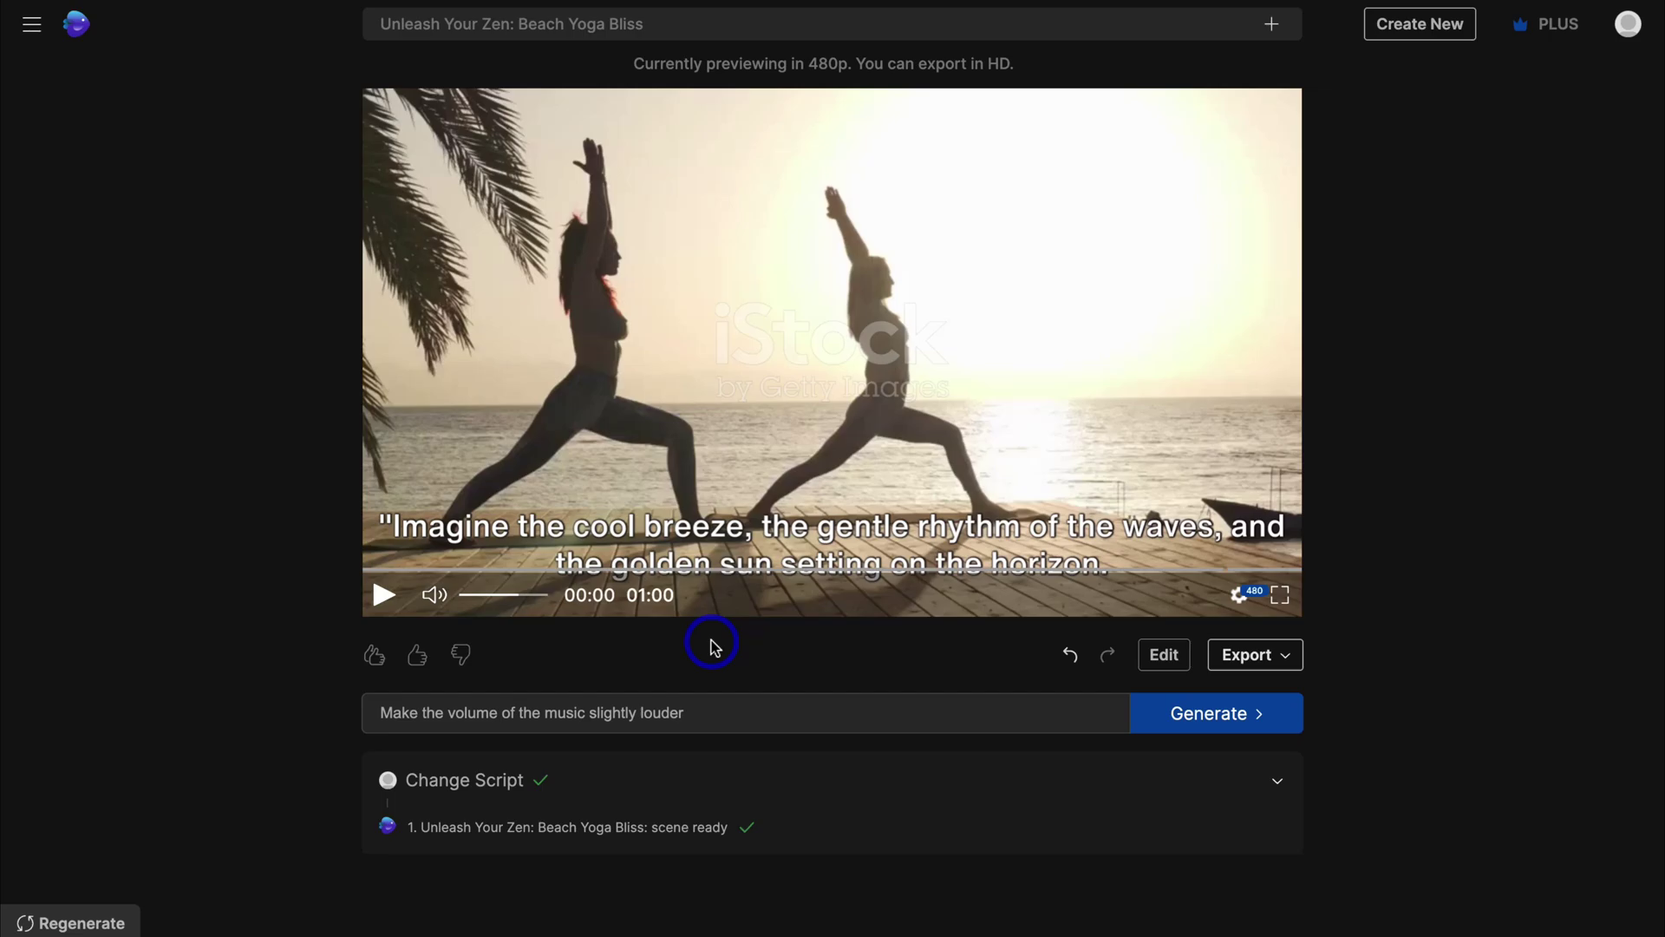
Step: Apply the AI edit command "Please shorten the video to under 45 seconds."
{"action": "left_click_drag", "start_coordinate": [700, 713], "coordinate": [367, 705]}
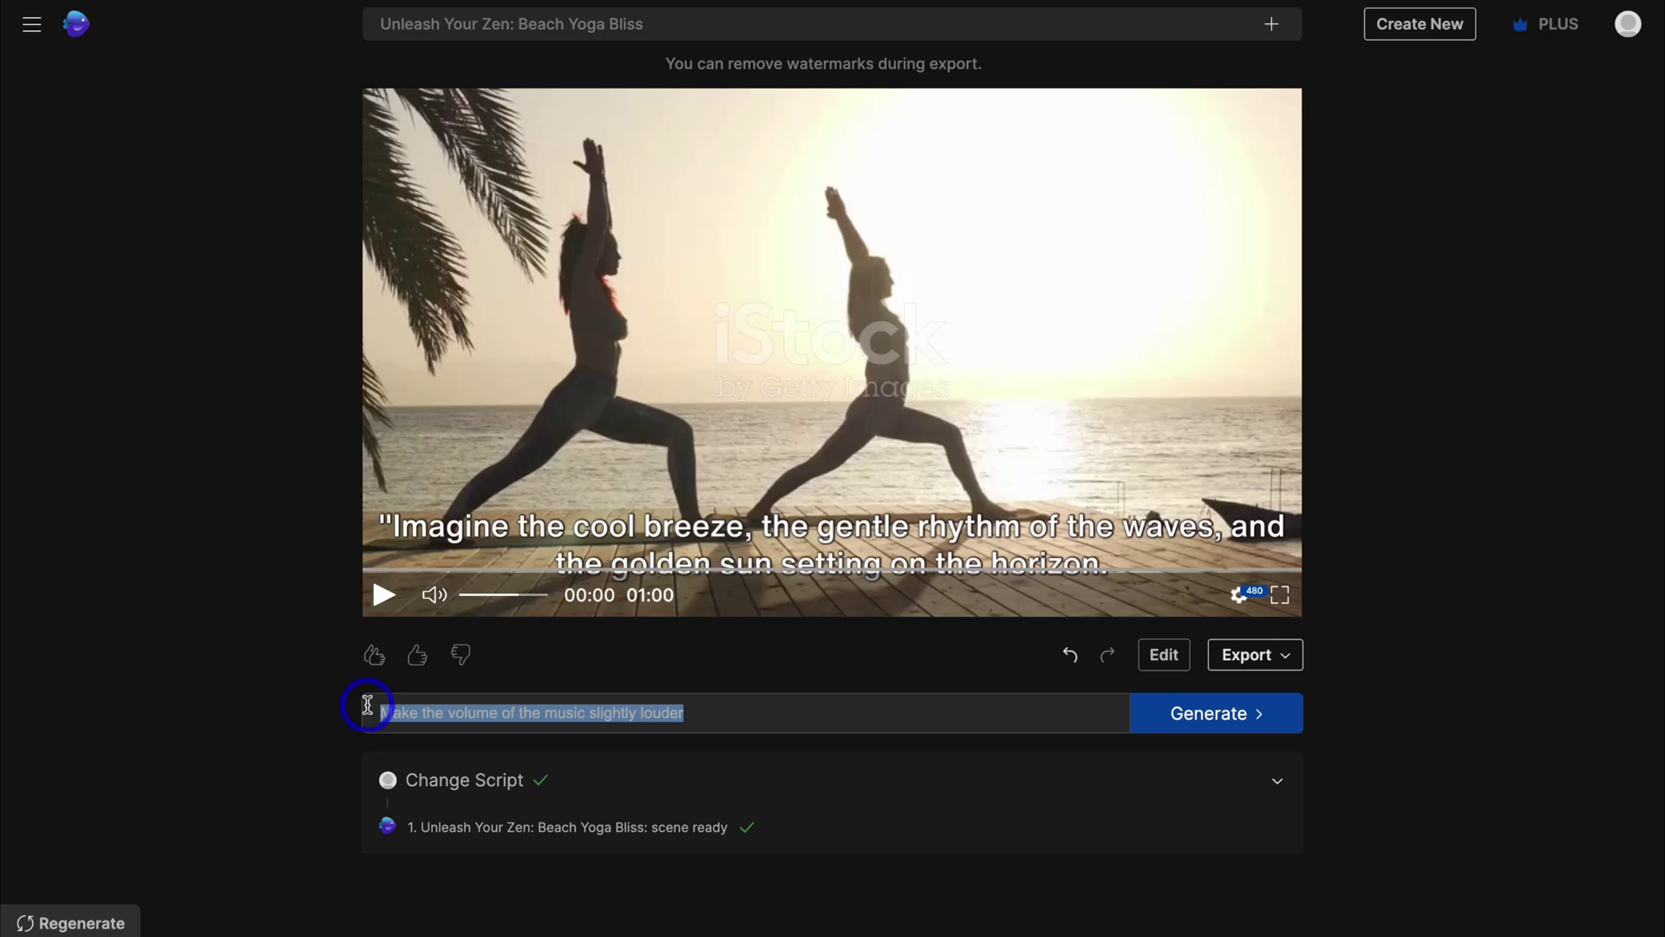
{"action": "type", "text": "Please shorten the video to under 45 seconds."}
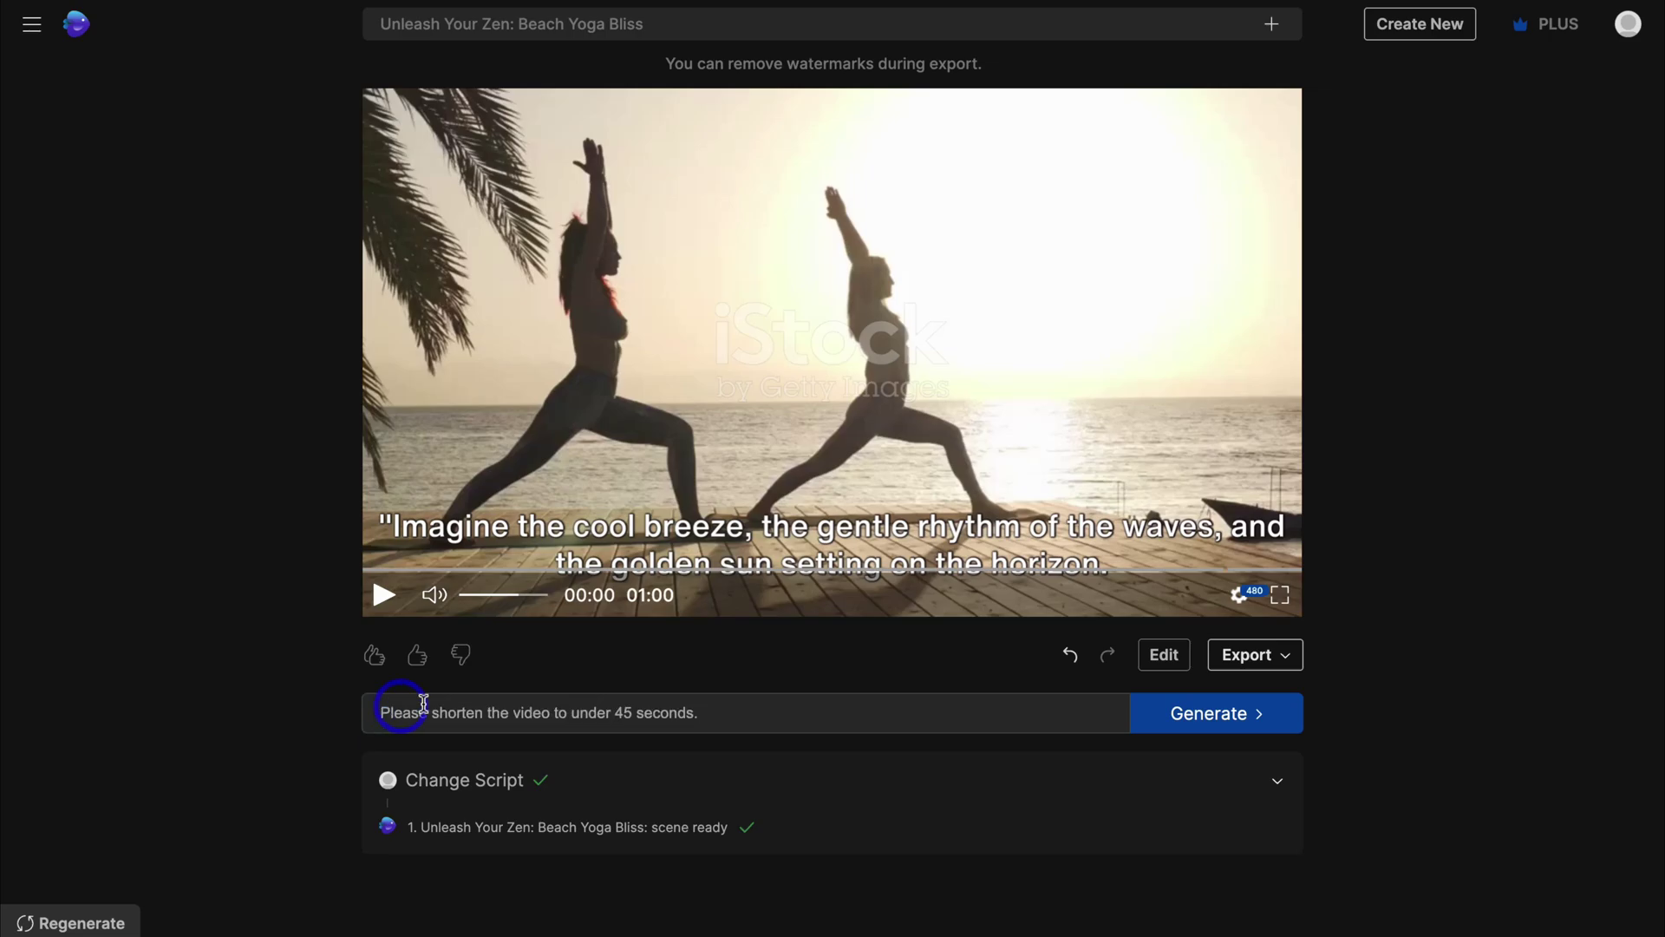
{"action": "left_click", "coordinate": [1174, 715]}
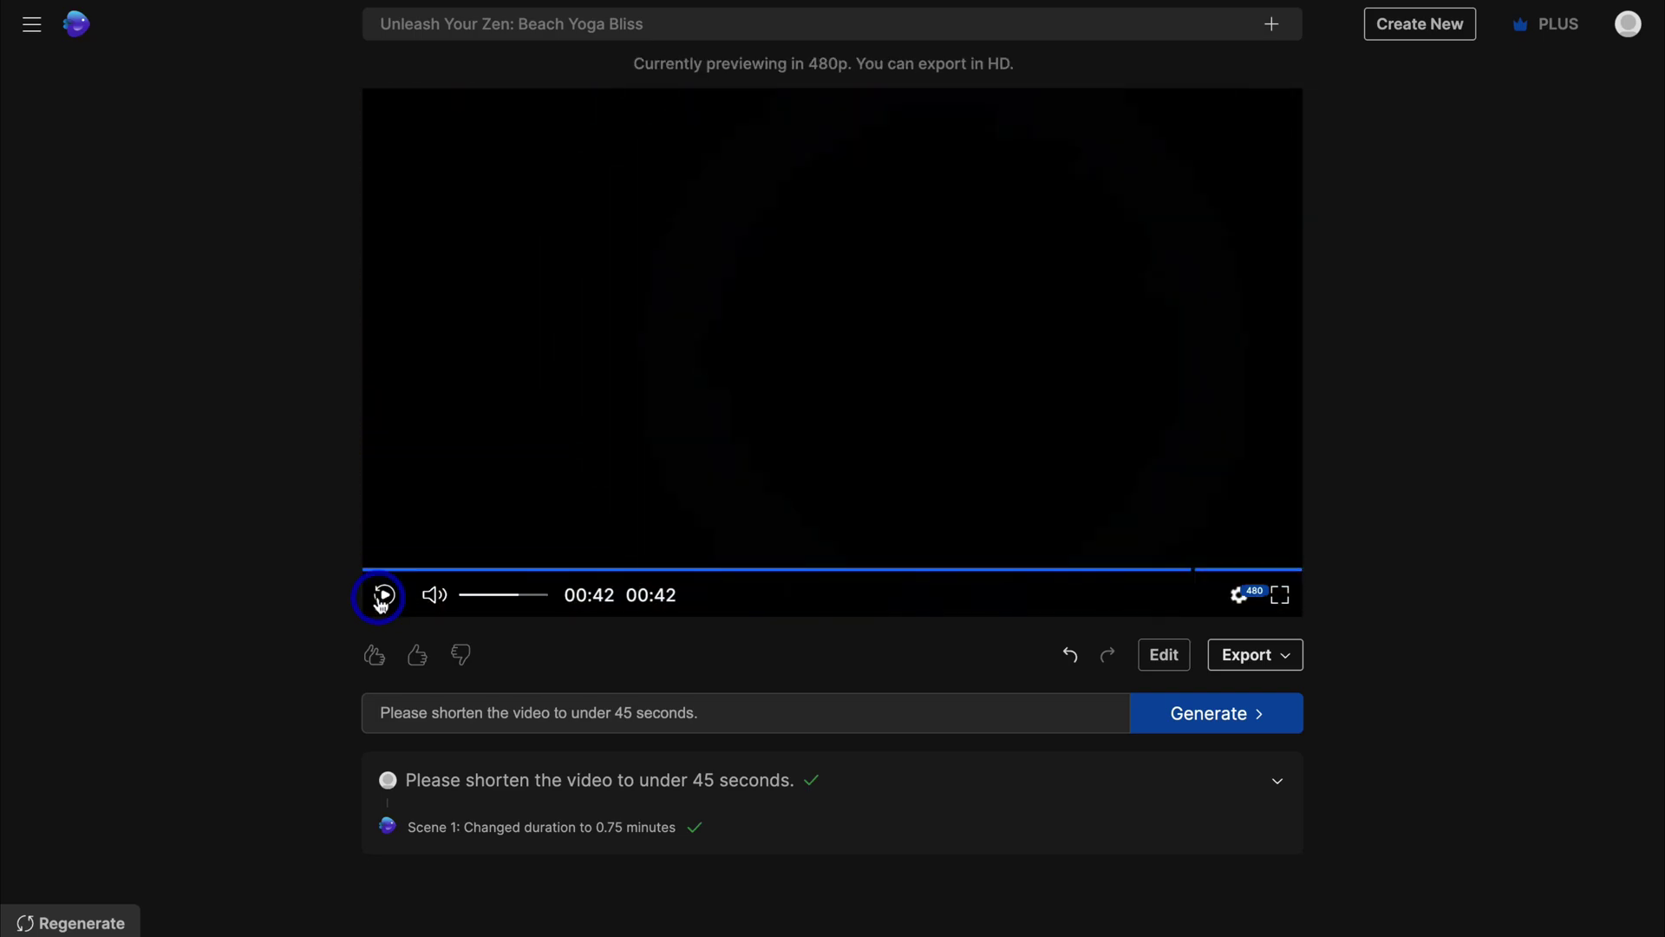
Step: Play the start of the shortened video, then review its clips and rewritten script without changing them
{"action": "left_click", "coordinate": [382, 597]}
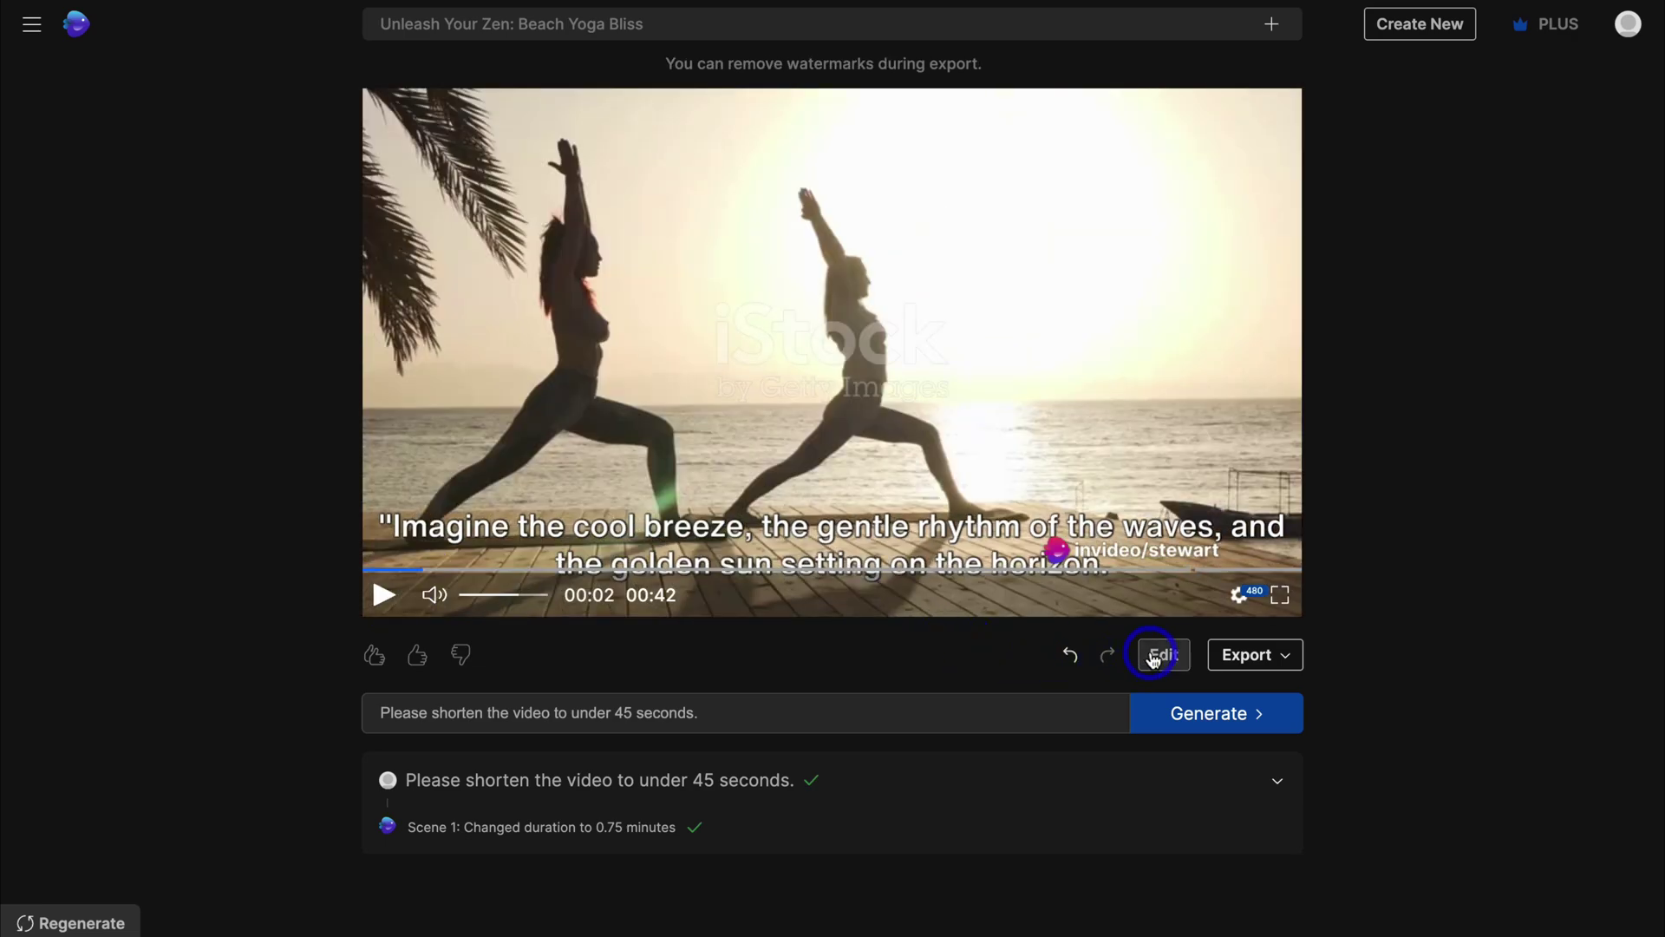
{"action": "left_click", "coordinate": [1154, 658]}
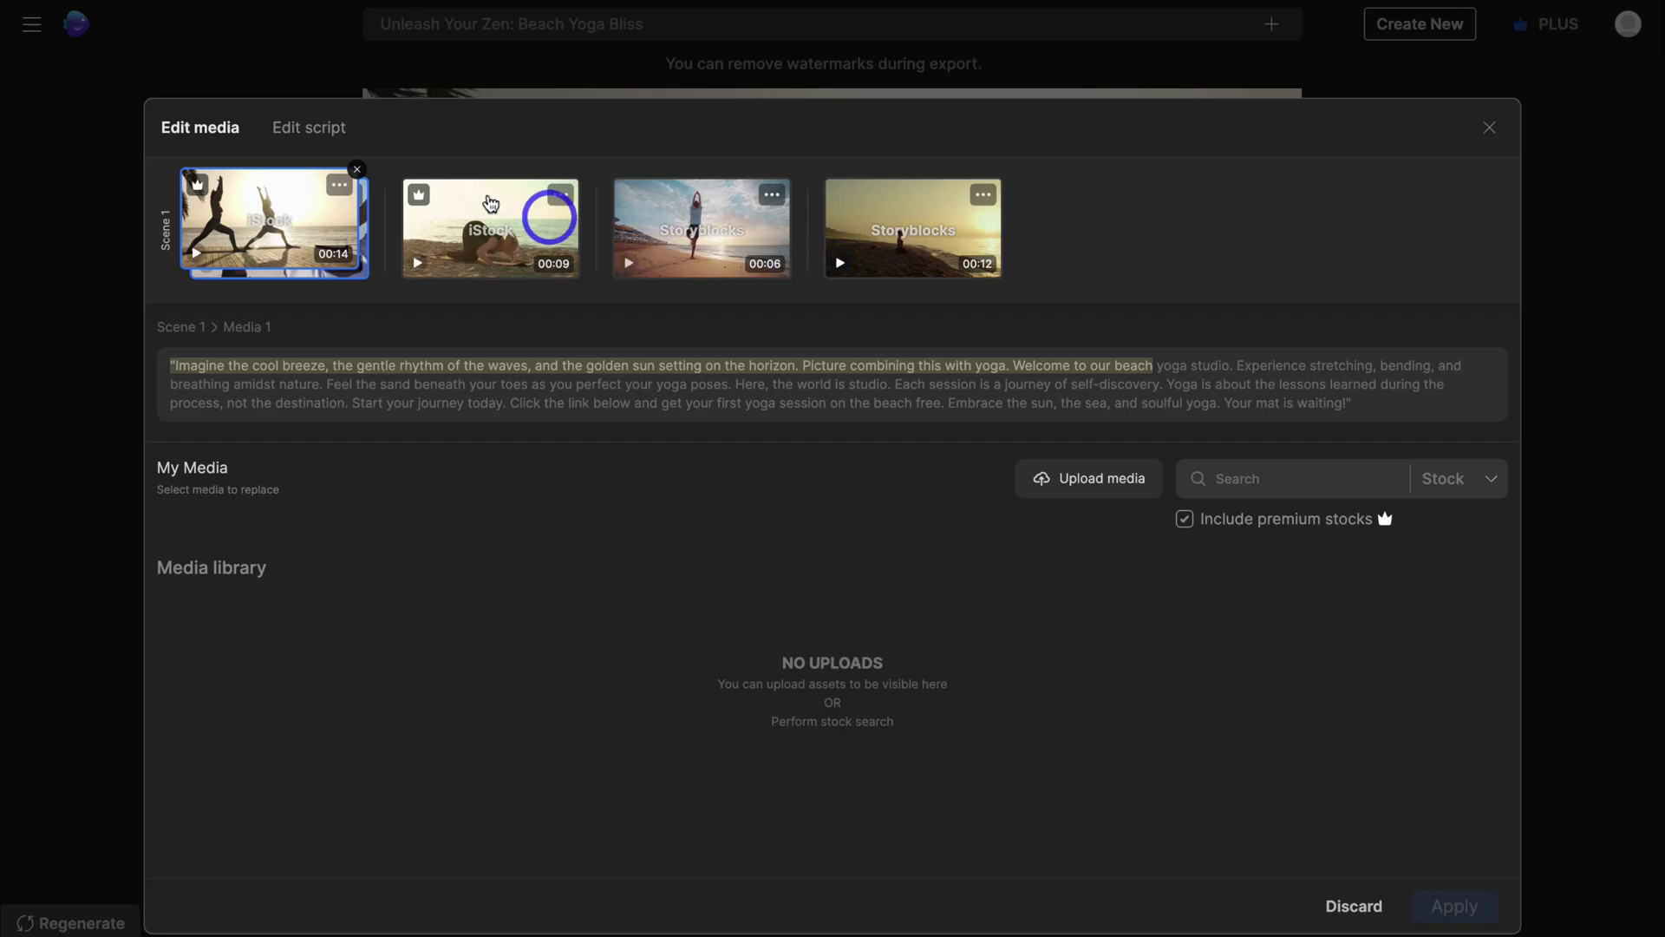
{"action": "left_click", "coordinate": [307, 130]}
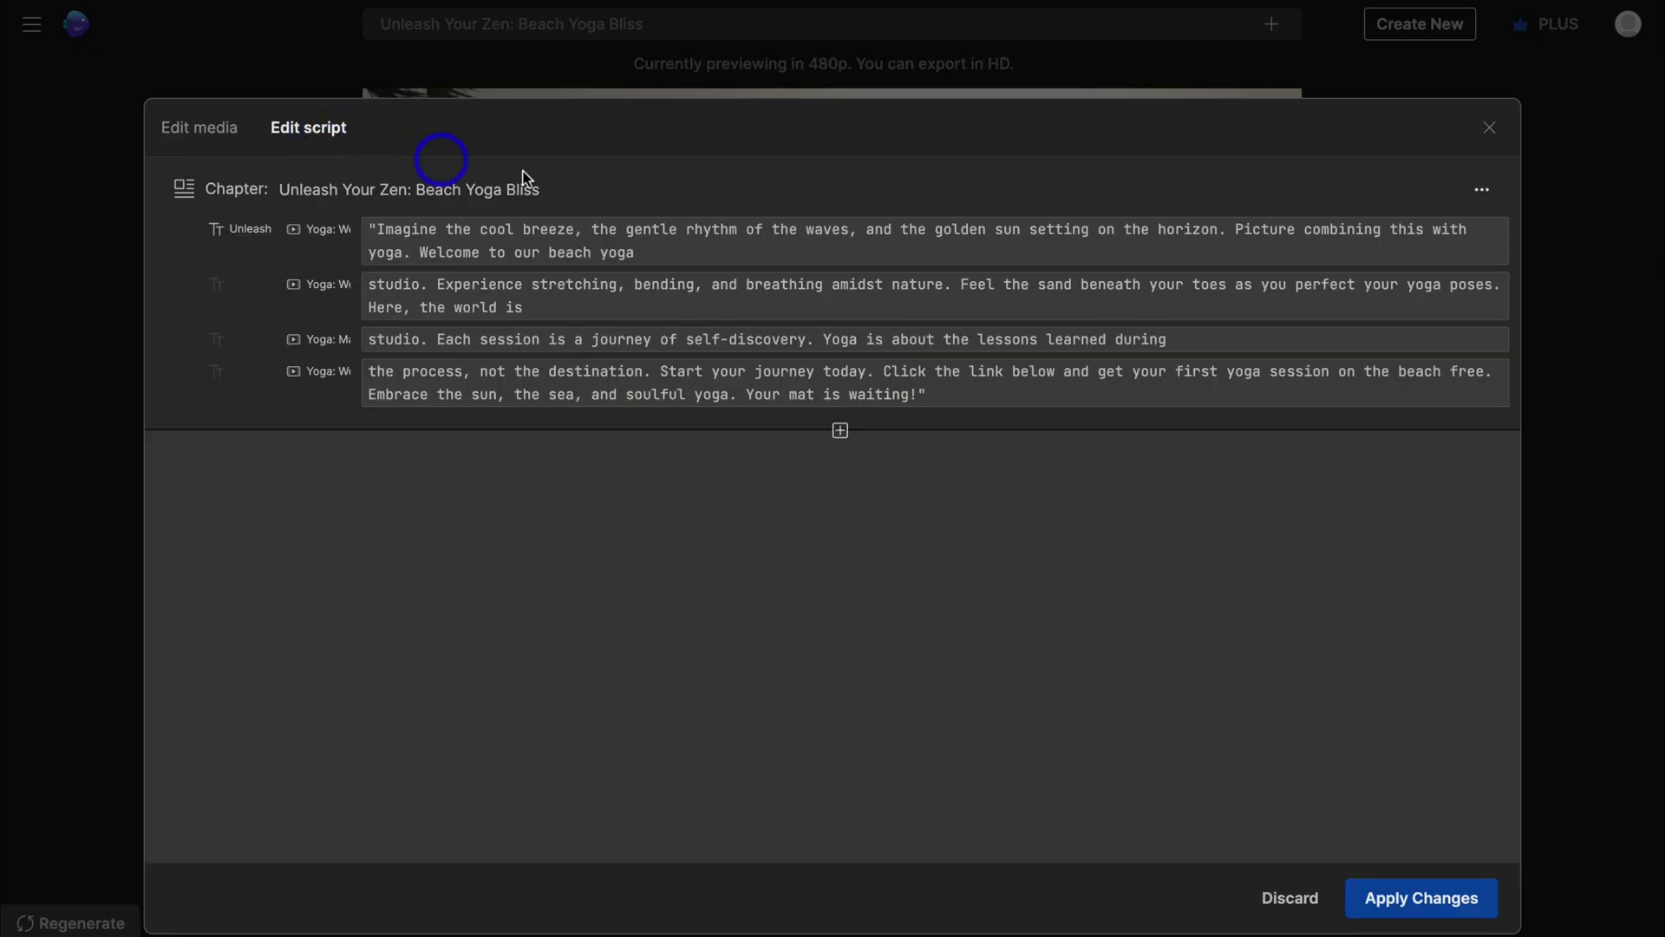
{"action": "left_click", "coordinate": [1489, 128]}
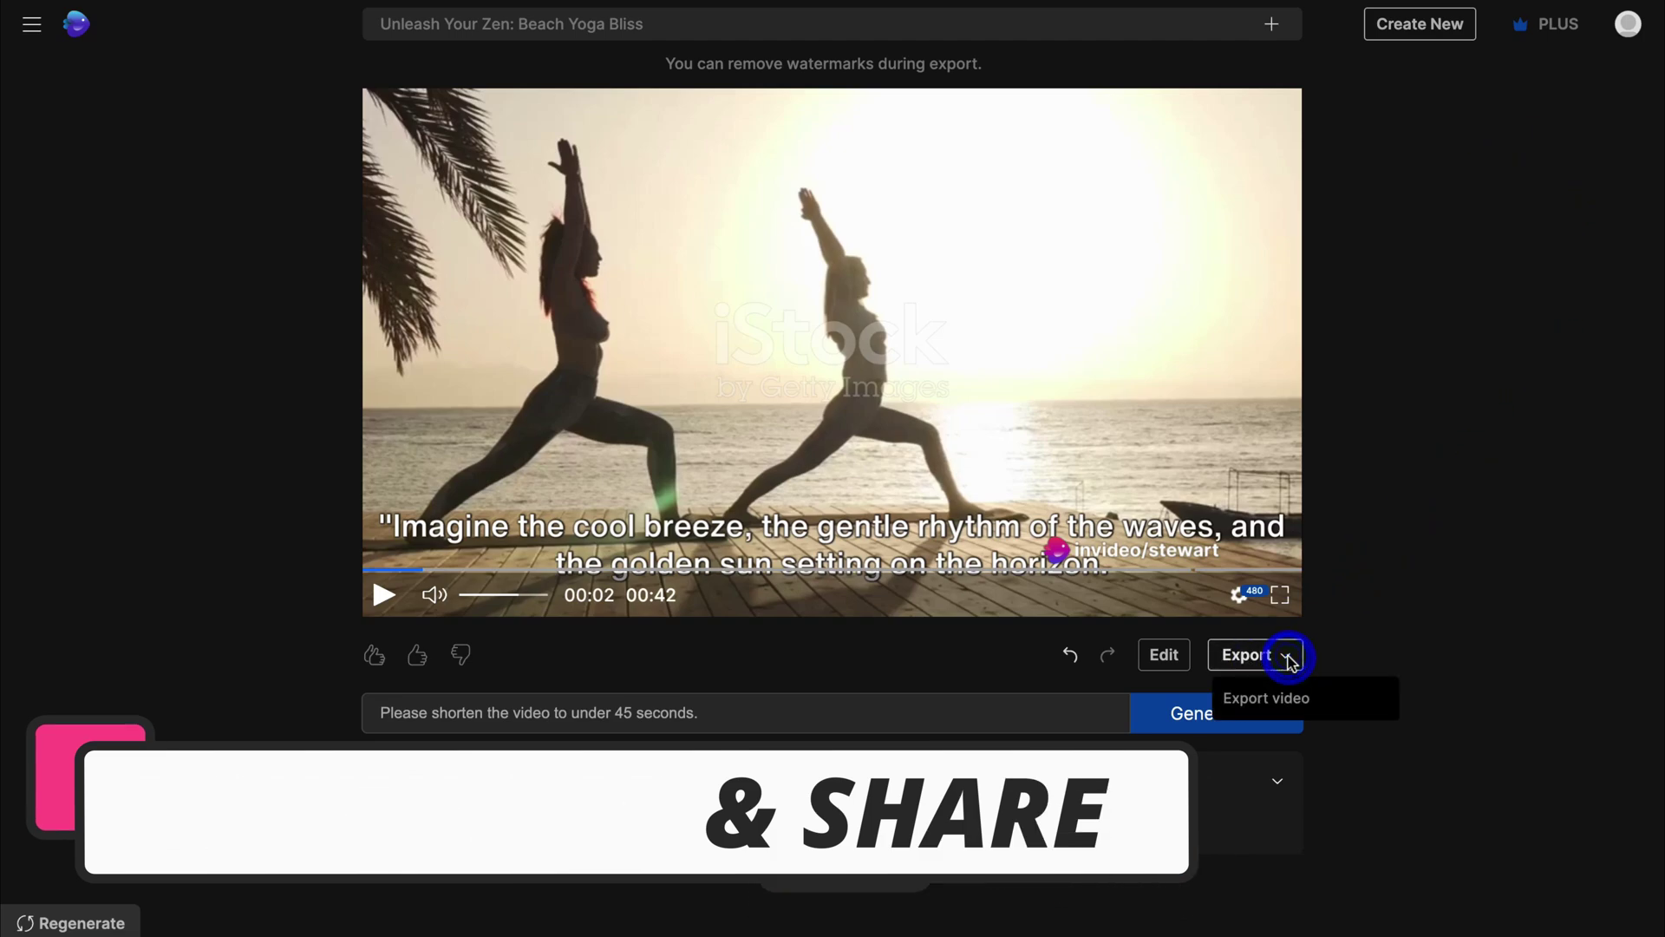
Step: Export the video in 1080p with no watermarks and no invideo AI branding, and open its sharing options
{"action": "left_click", "coordinate": [1331, 700]}
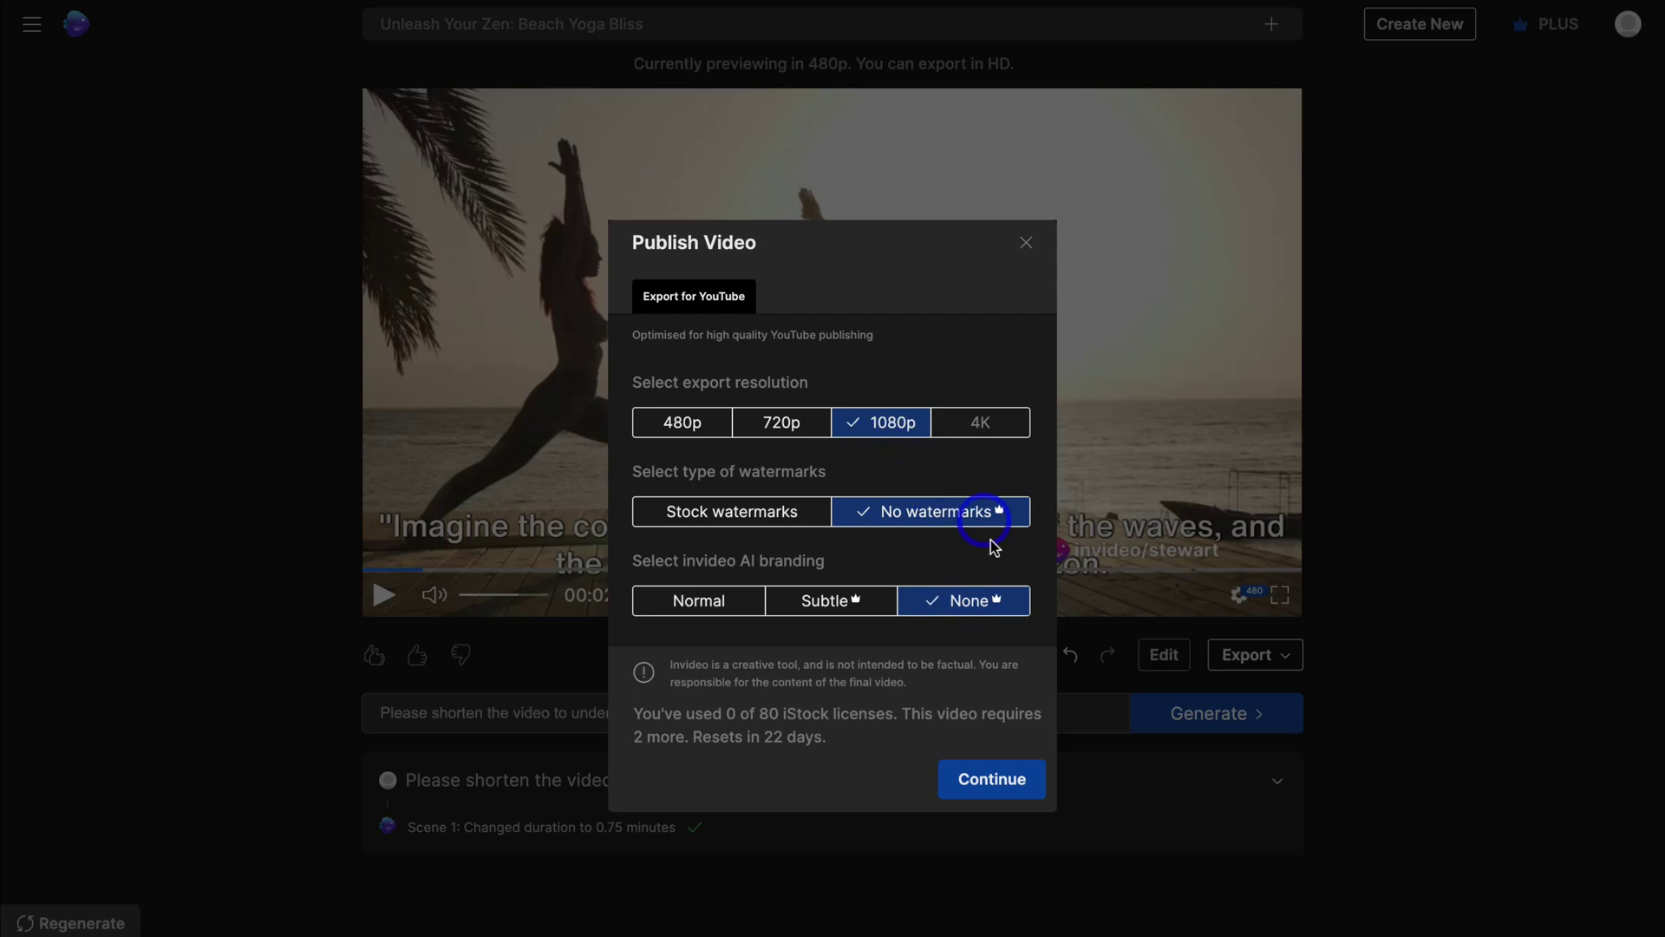
{"action": "left_click", "coordinate": [1006, 780]}
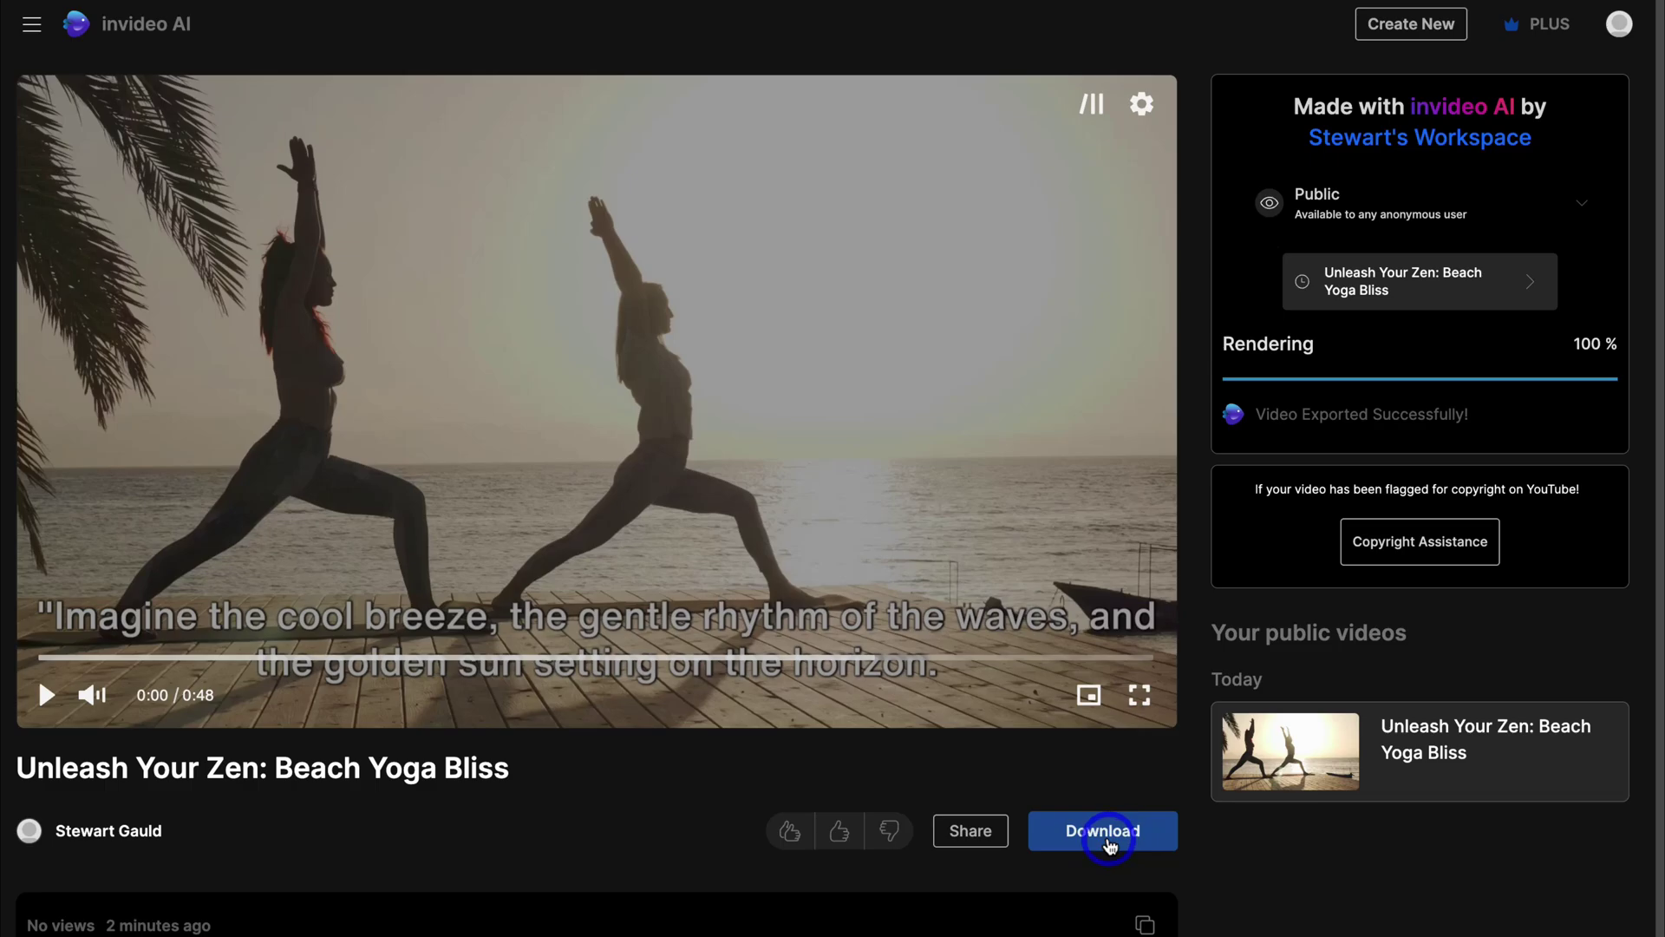
{"action": "left_click", "coordinate": [968, 831]}
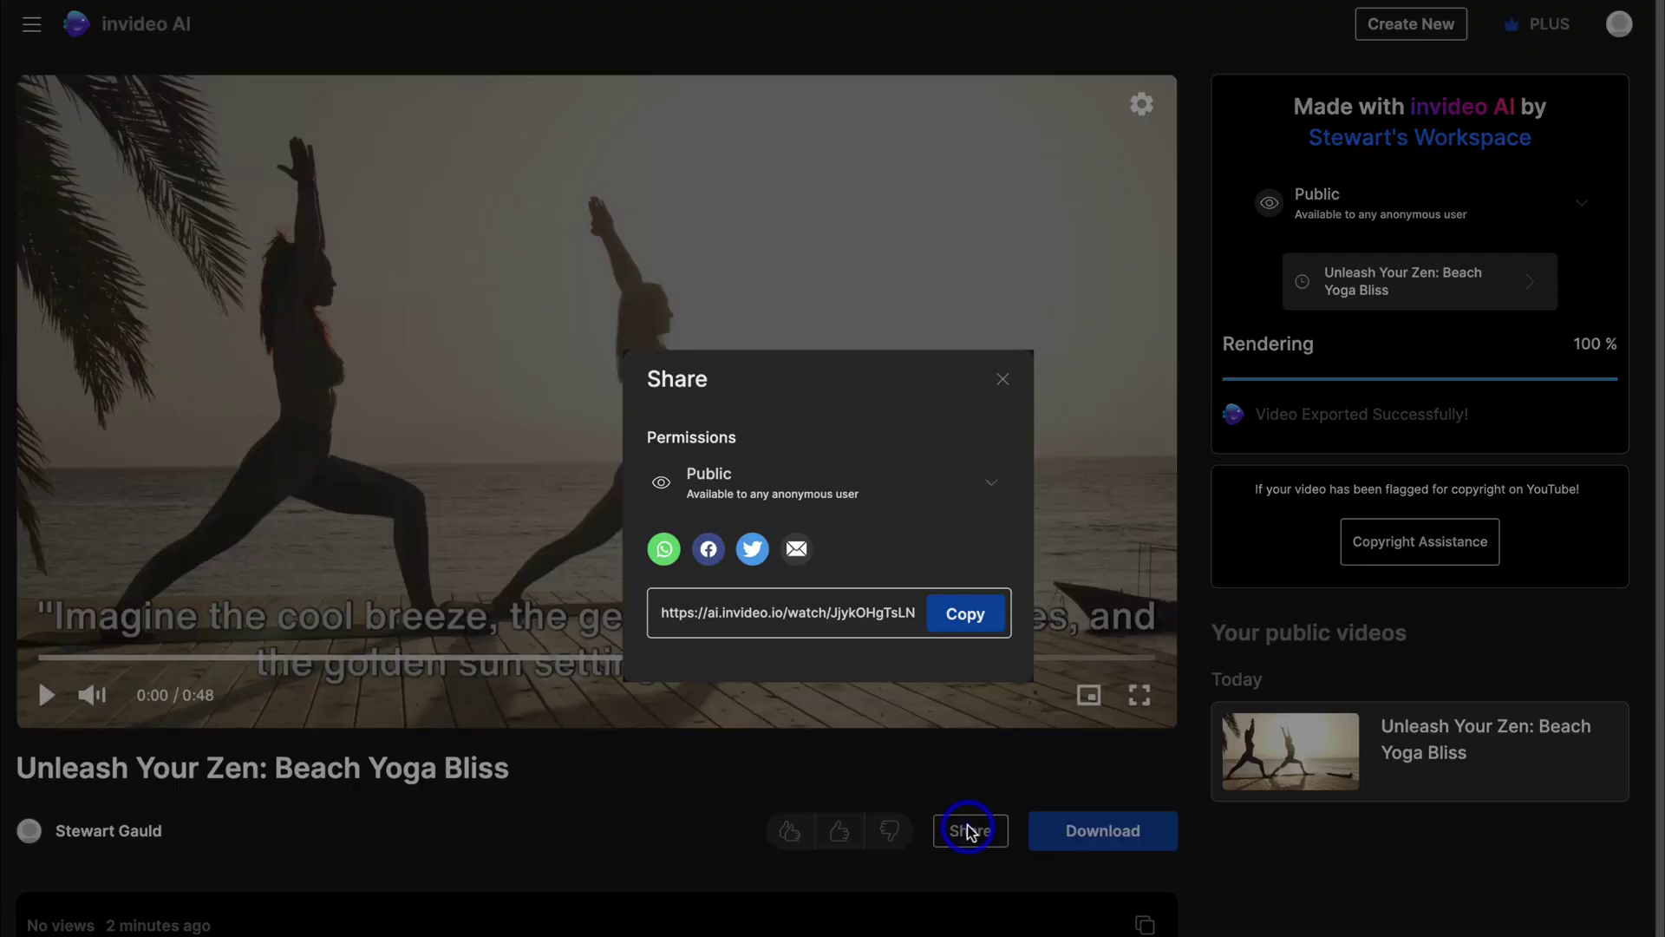
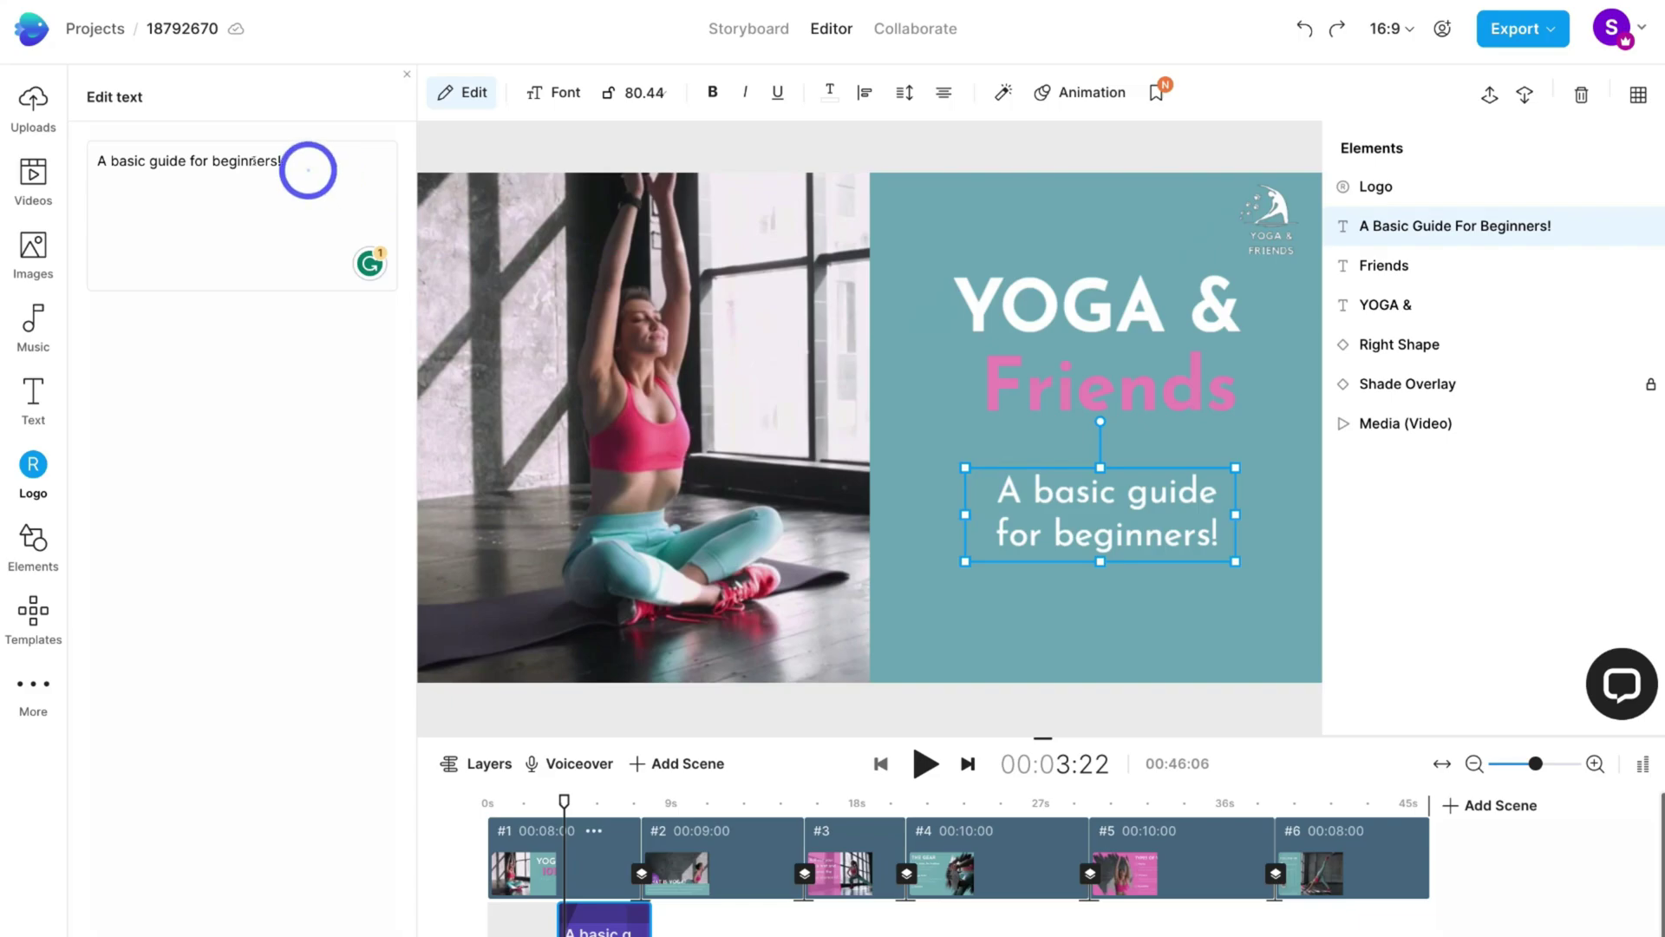
Step: Replace the text "A basic guide for beginners!" with "Welcome to Yoga & Friends" and, on a second line, "An Animal Friendly Yoga Studio!"
{"action": "left_click_drag", "start_coordinate": [309, 167], "coordinate": [86, 153]}
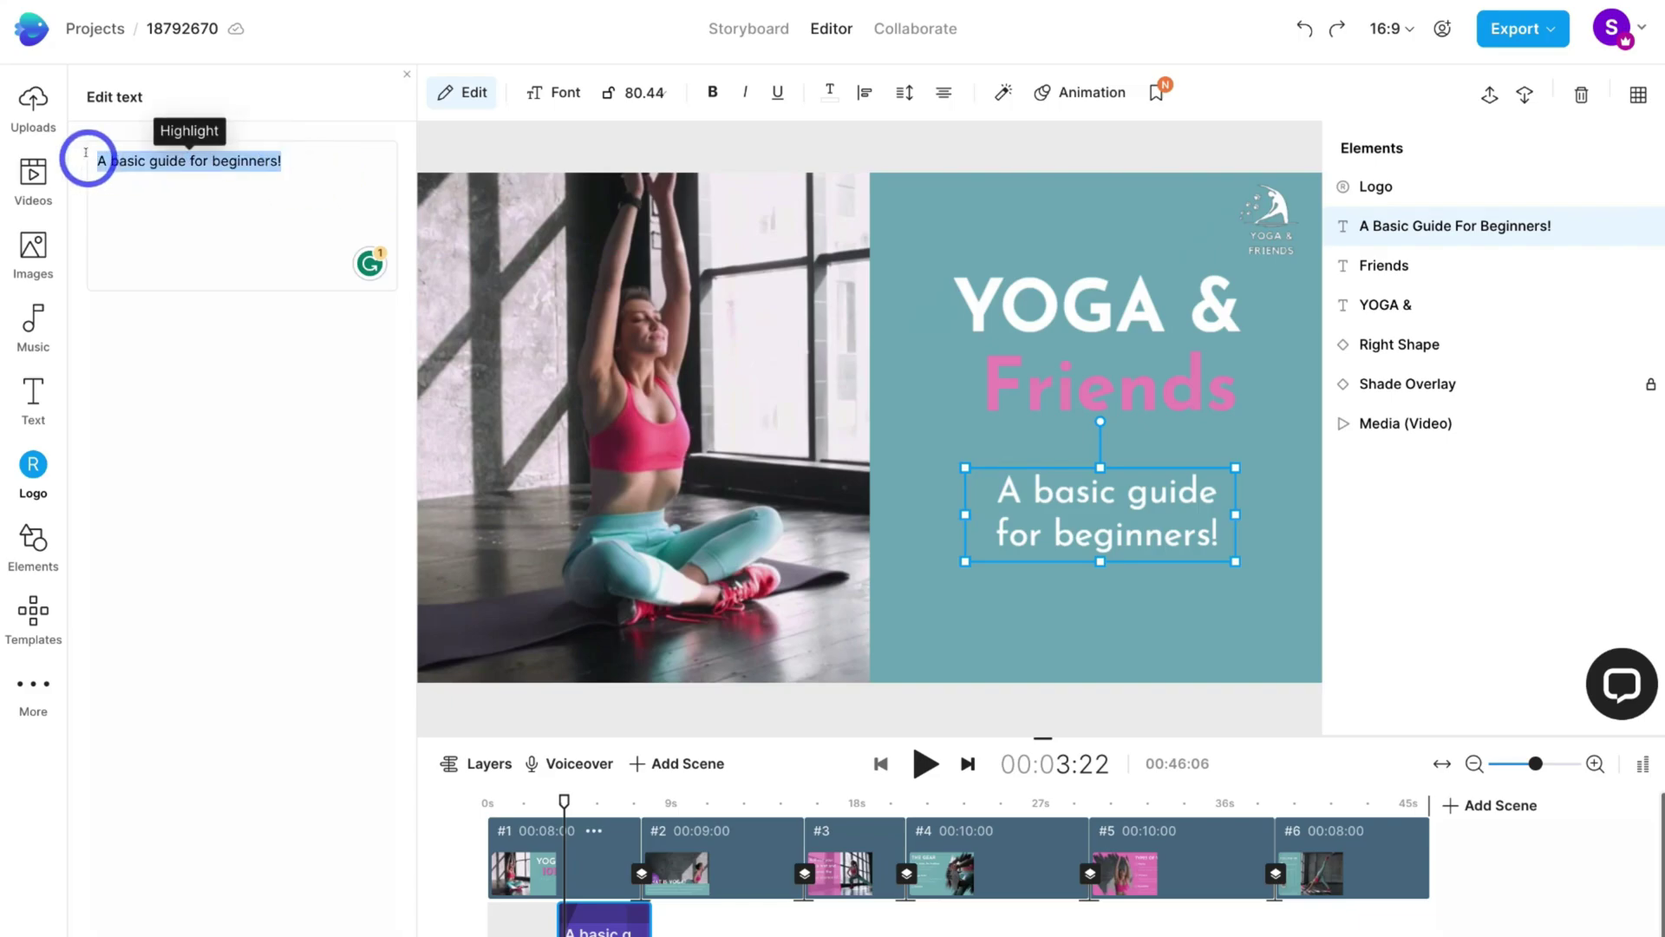
{"action": "type", "text": "Welcome to Yoga & Friends - An Animal Friendly Yoga Studio!"}
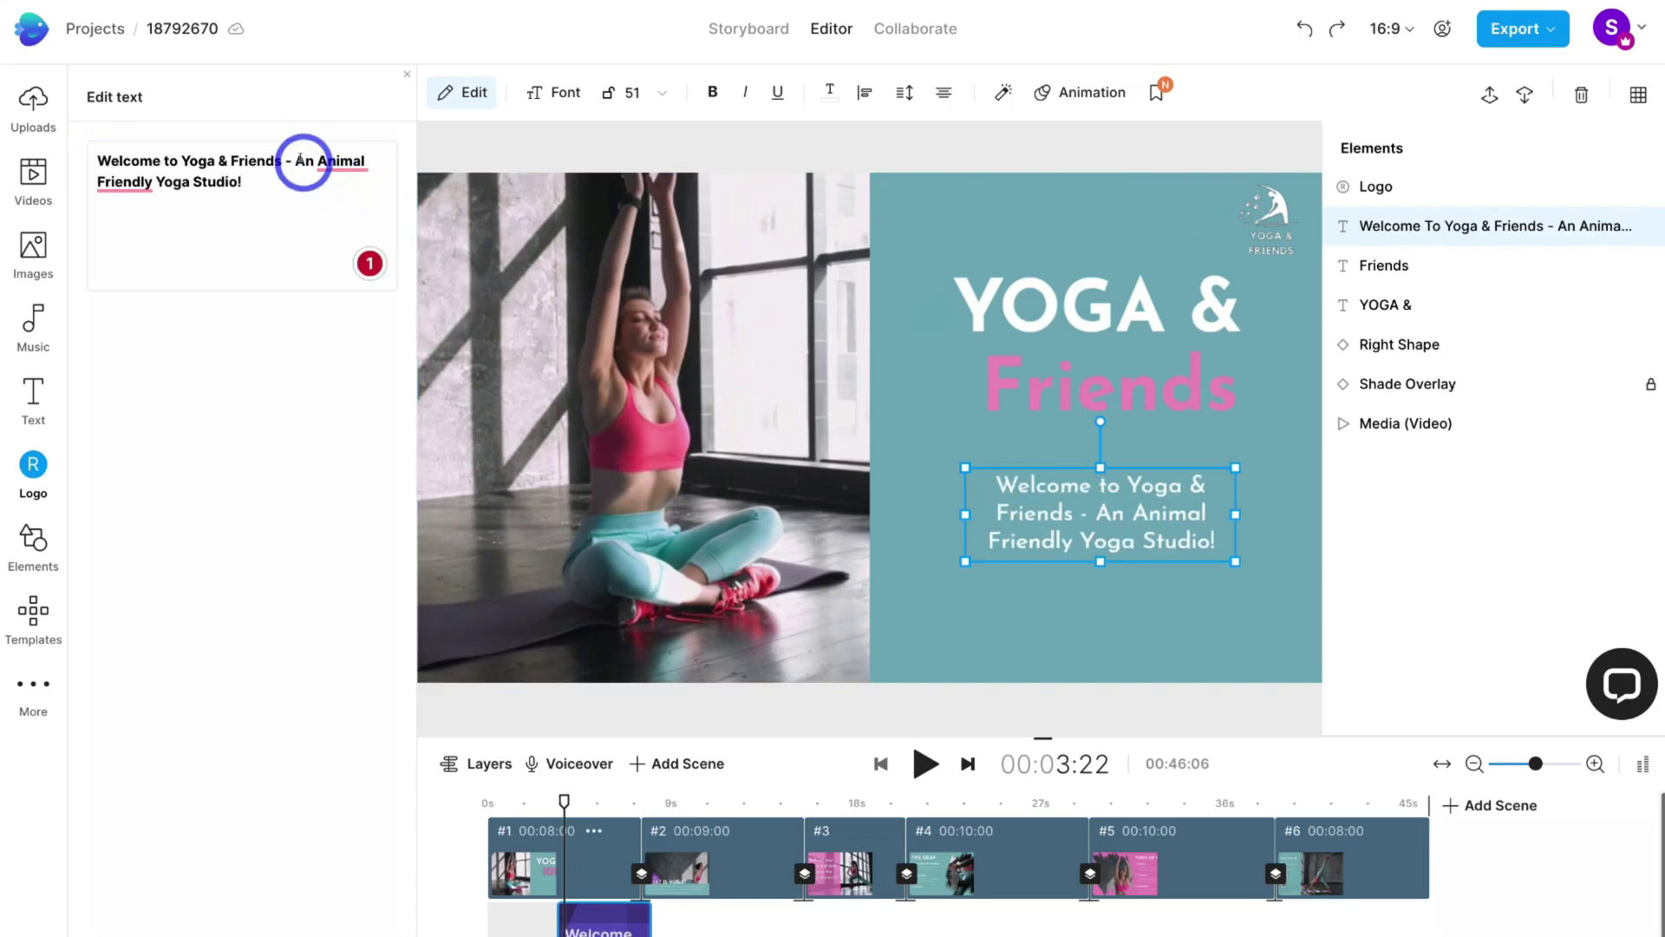
{"action": "left_click", "coordinate": [395, 201]}
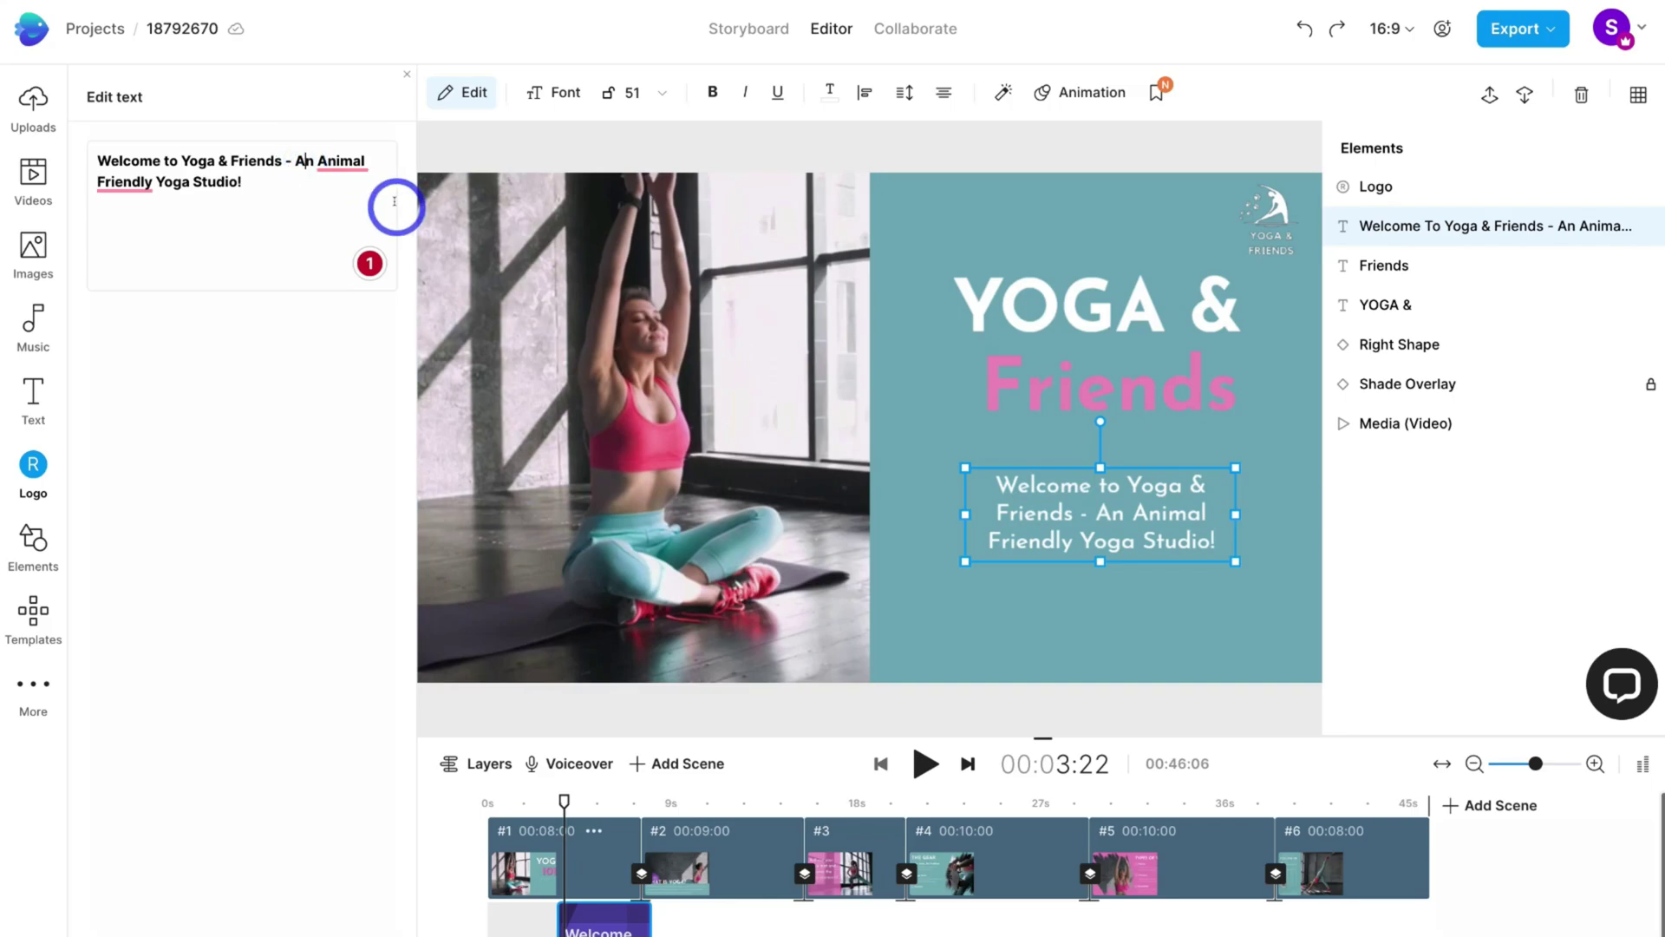
{"action": "key", "text": "BackSpace"}
{"action": "key", "text": "BackSpace"}
{"action": "key", "text": "BackSpace"}
{"action": "key", "text": "Return"}
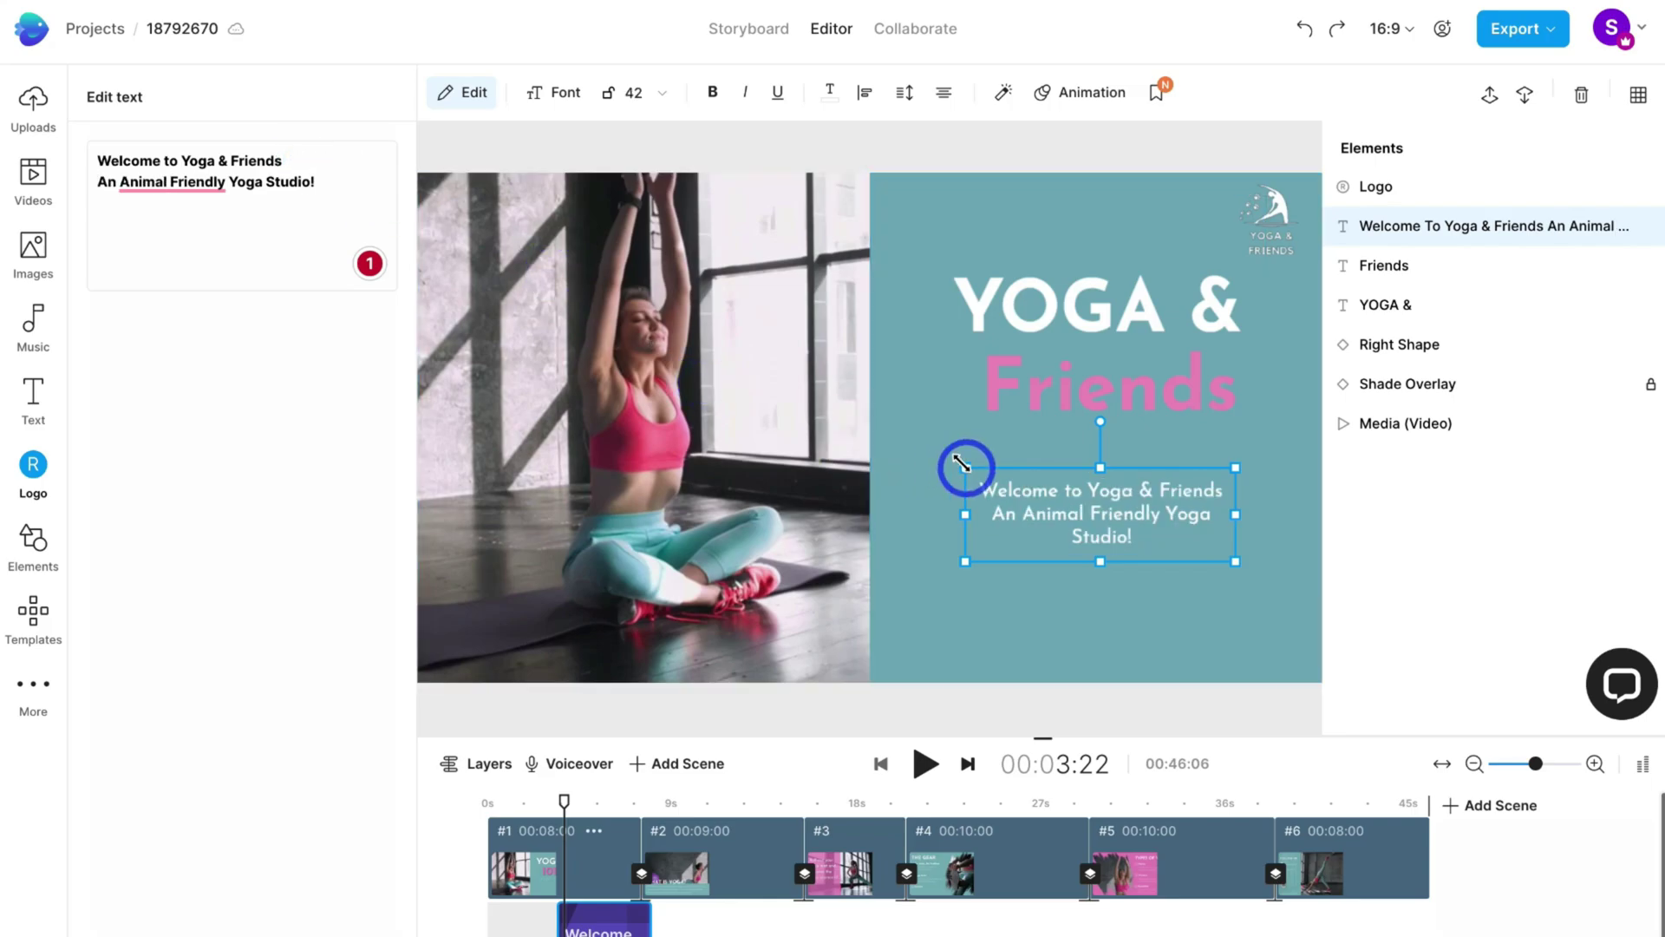
Step: Enlarge the welcome text box to font size 66, place it slightly lower beneath "Friends", and return the playhead to the video's start
{"action": "left_click_drag", "start_coordinate": [960, 464], "coordinate": [886, 415]}
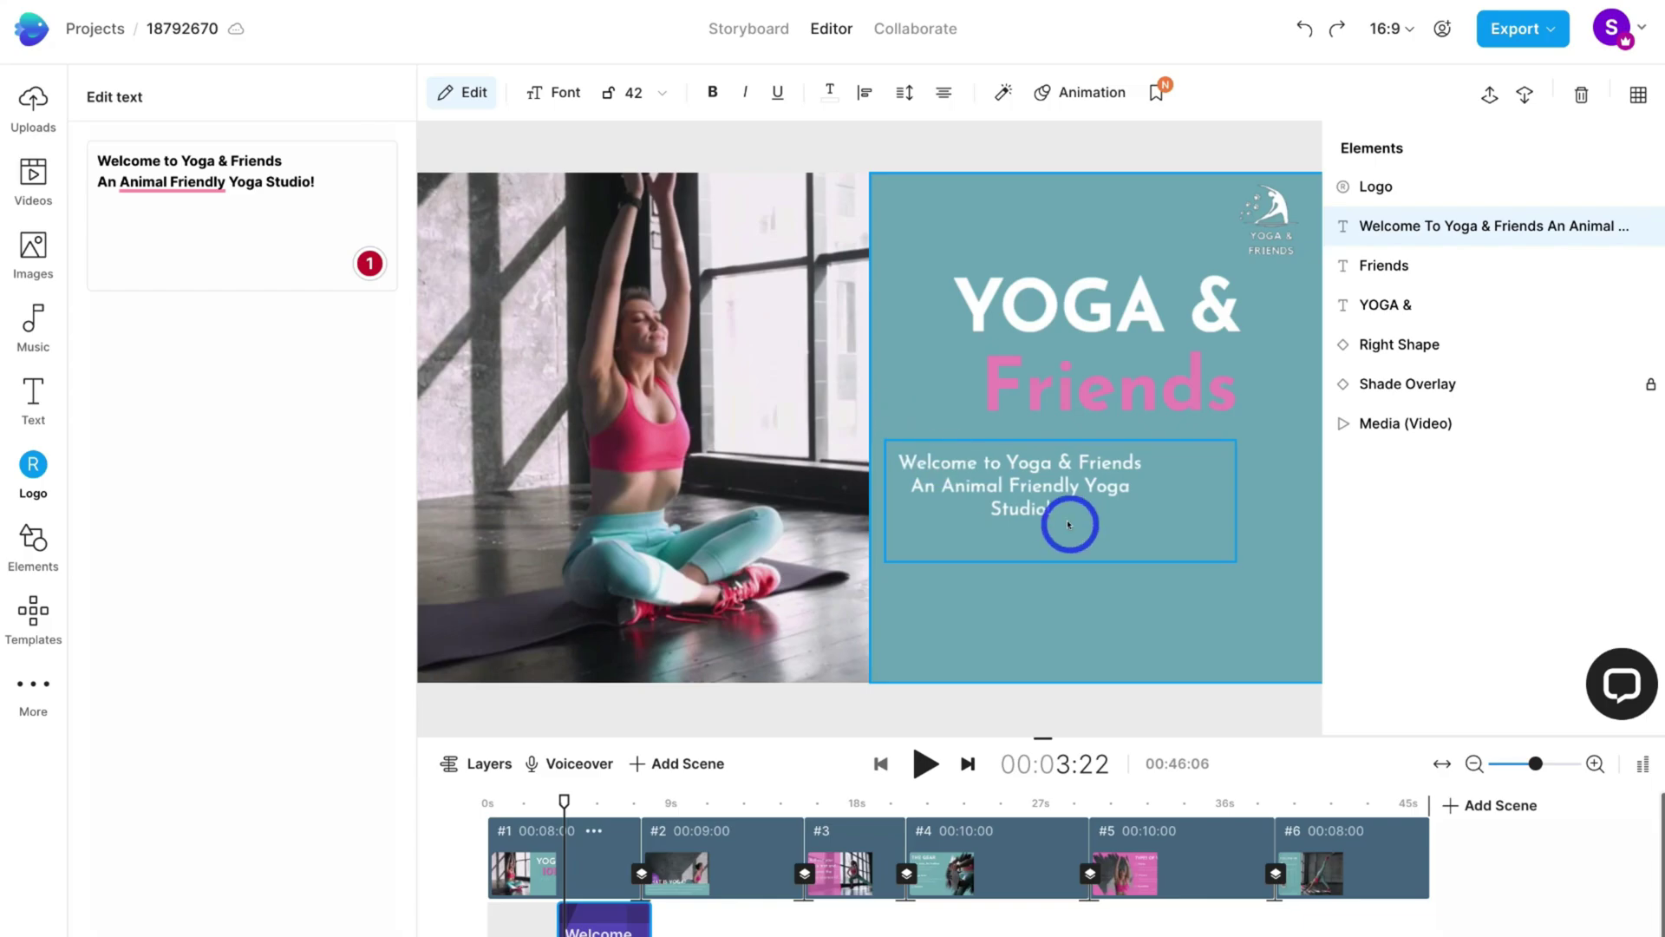
{"action": "left_click", "coordinate": [1069, 524]}
{"action": "left_click_drag", "start_coordinate": [1232, 561], "coordinate": [1280, 602]}
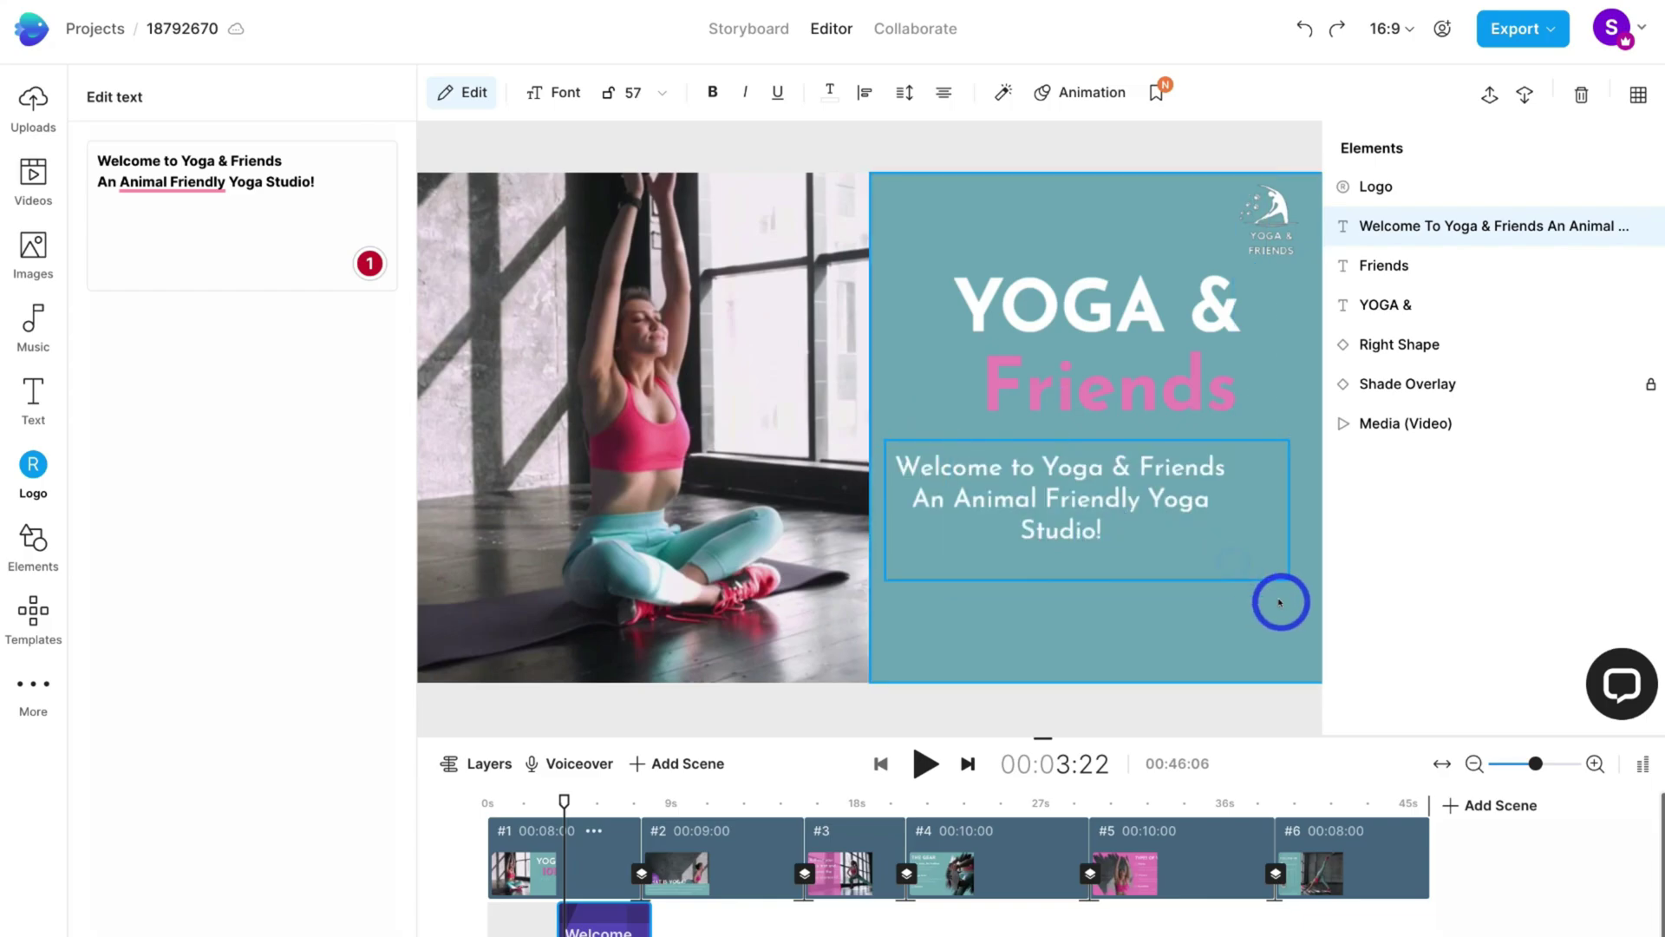
{"action": "left_click", "coordinate": [1110, 520]}
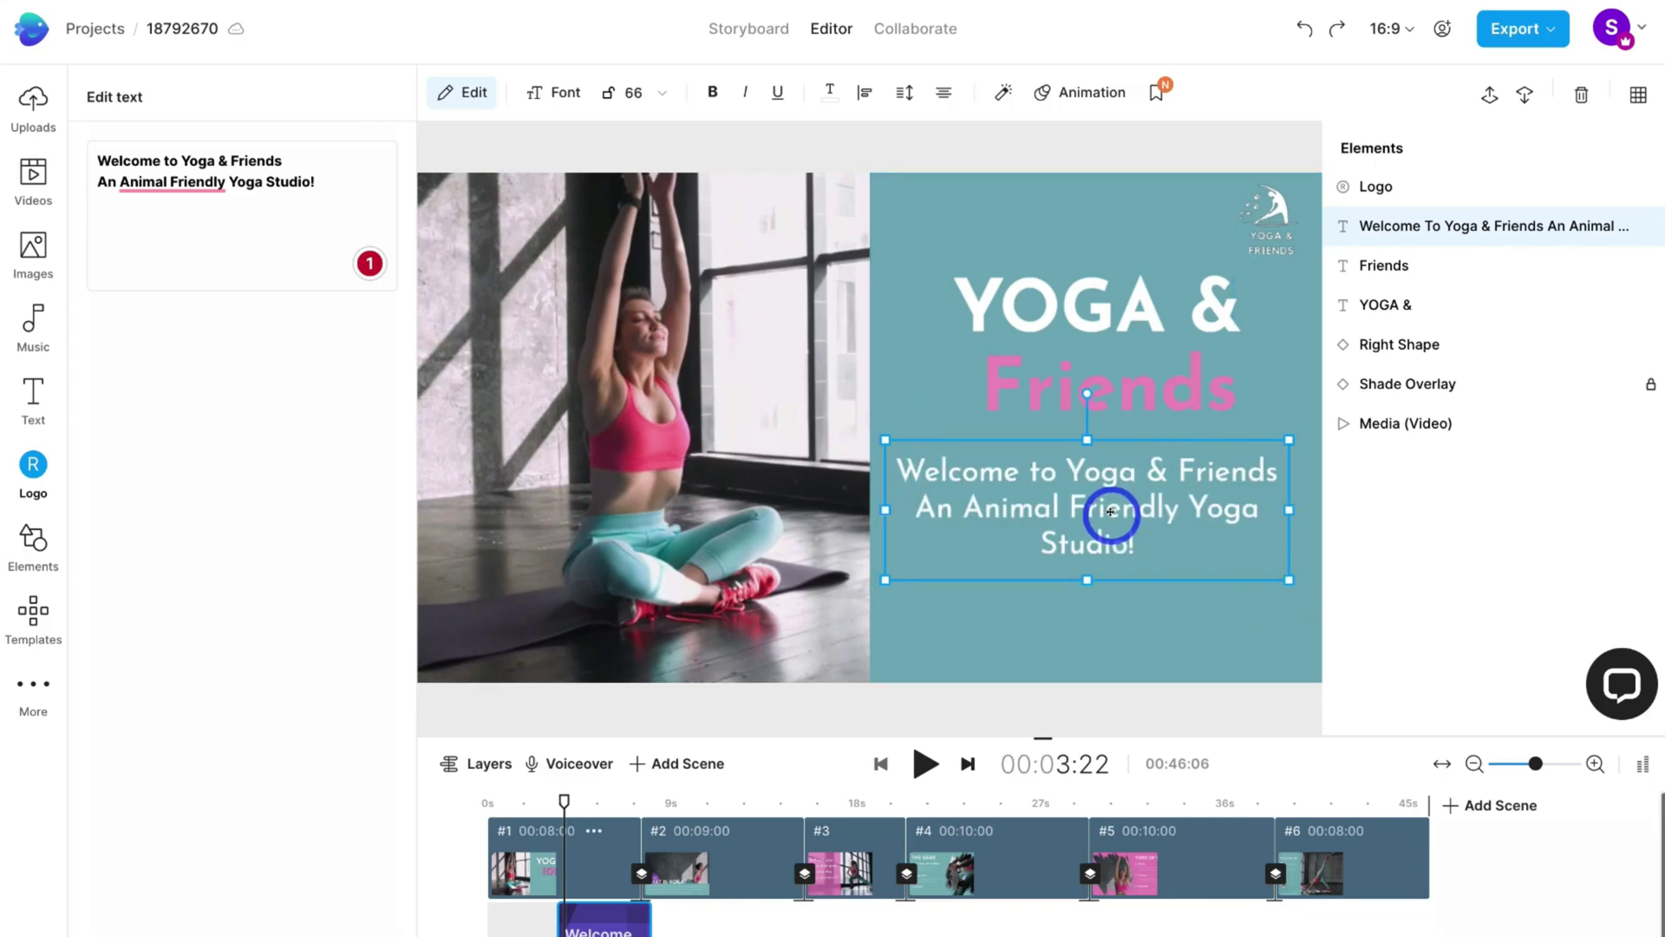
{"action": "left_click", "coordinate": [1130, 523]}
{"action": "key", "text": "Escape"}
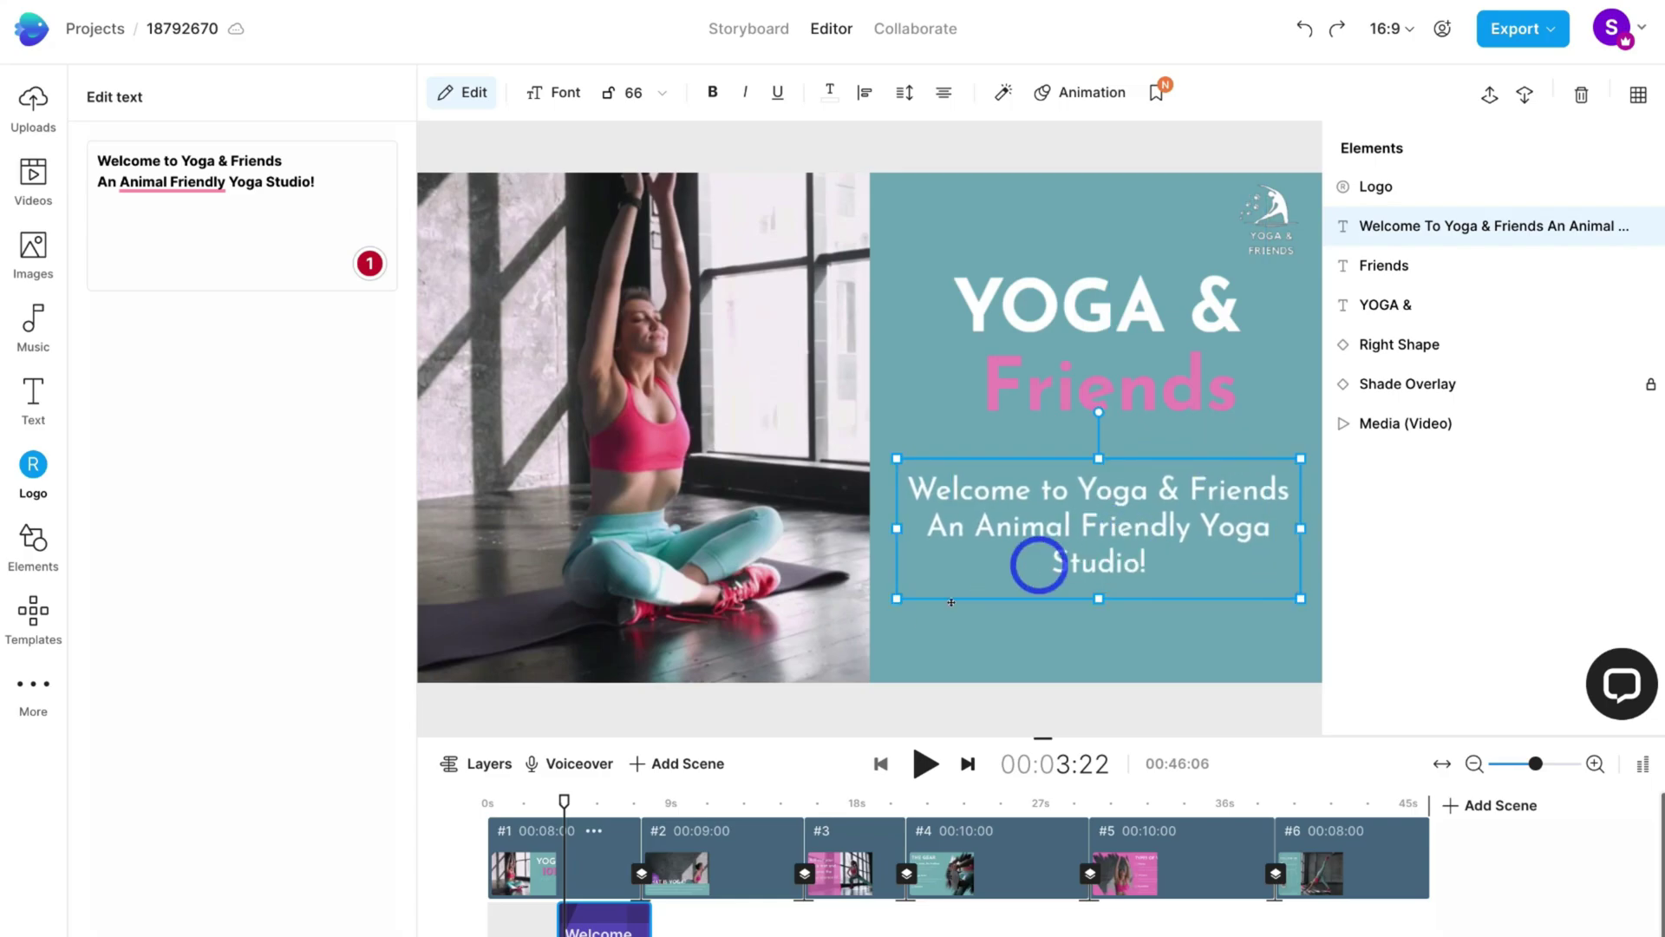
{"action": "left_click", "coordinate": [495, 803]}
{"action": "left_click", "coordinate": [484, 797]}
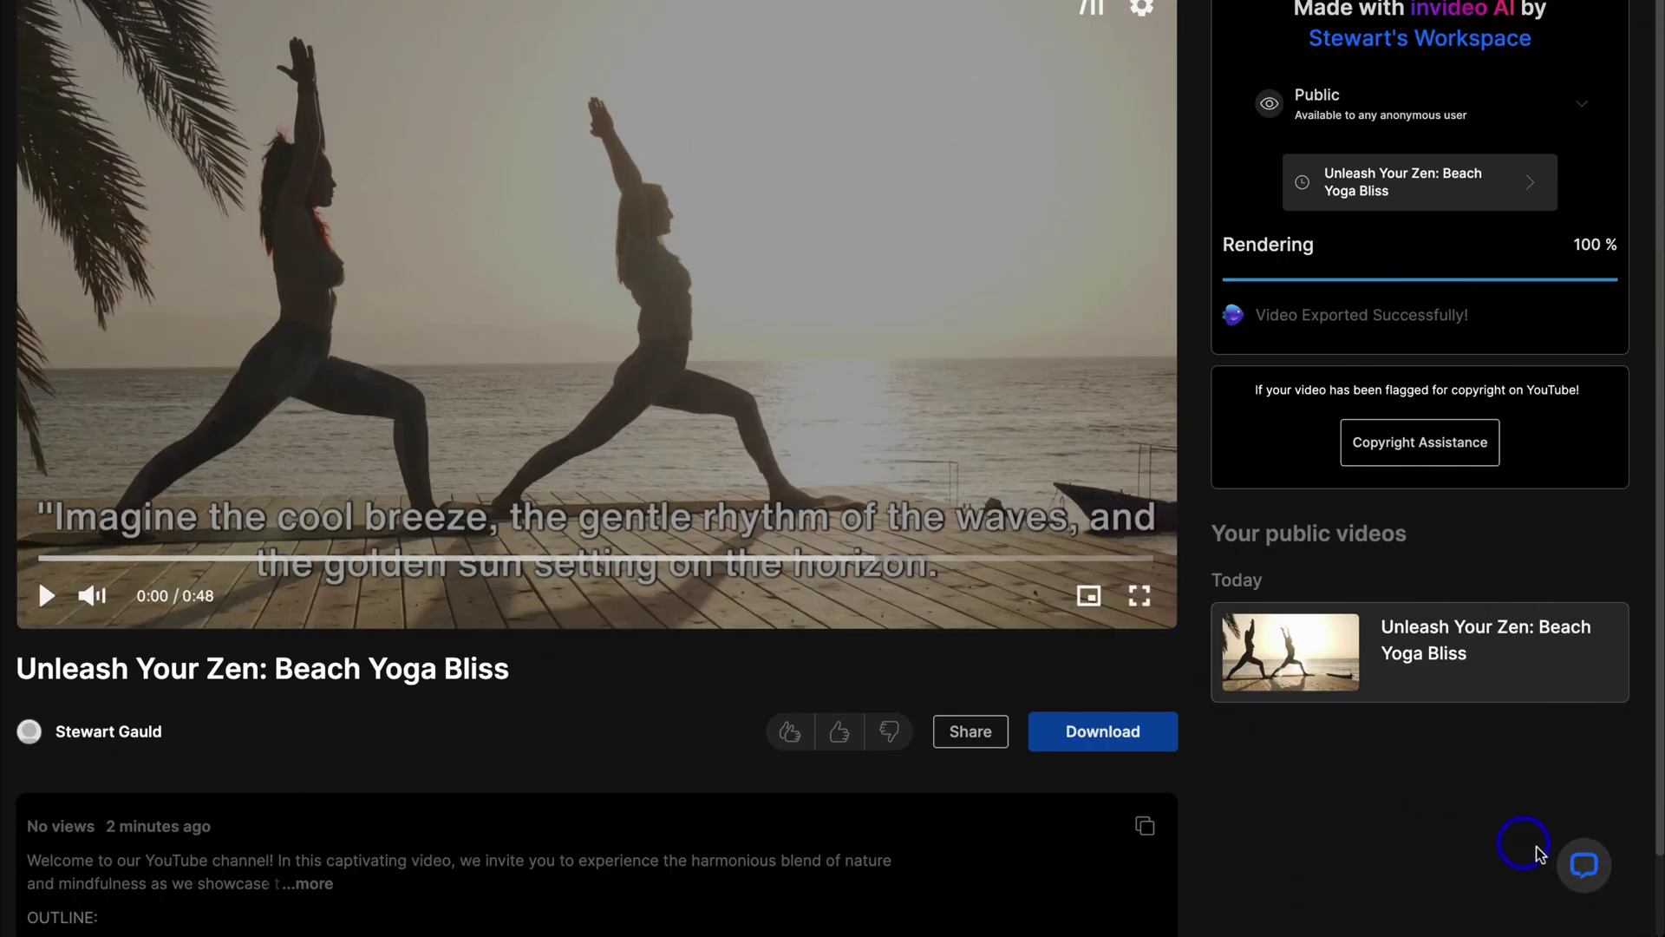
Step: Switch to invideo AI and view the help options on the exported video's page, closing them without choosing one
{"action": "left_click", "coordinate": [1583, 863]}
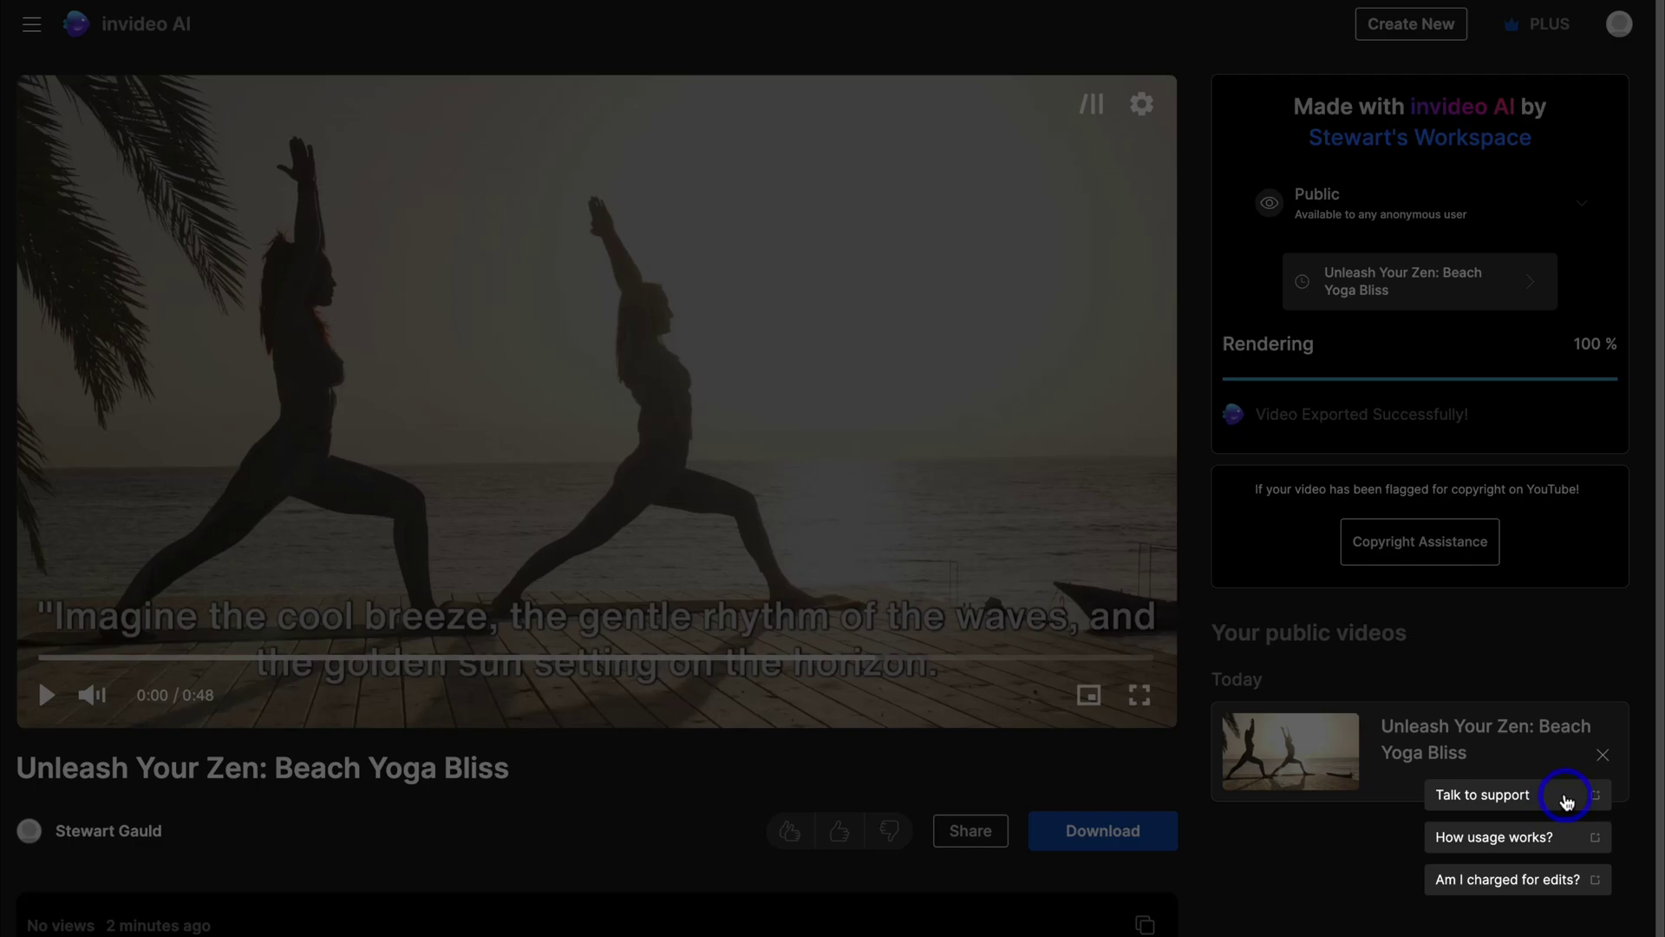
{"action": "left_click", "coordinate": [1362, 870]}
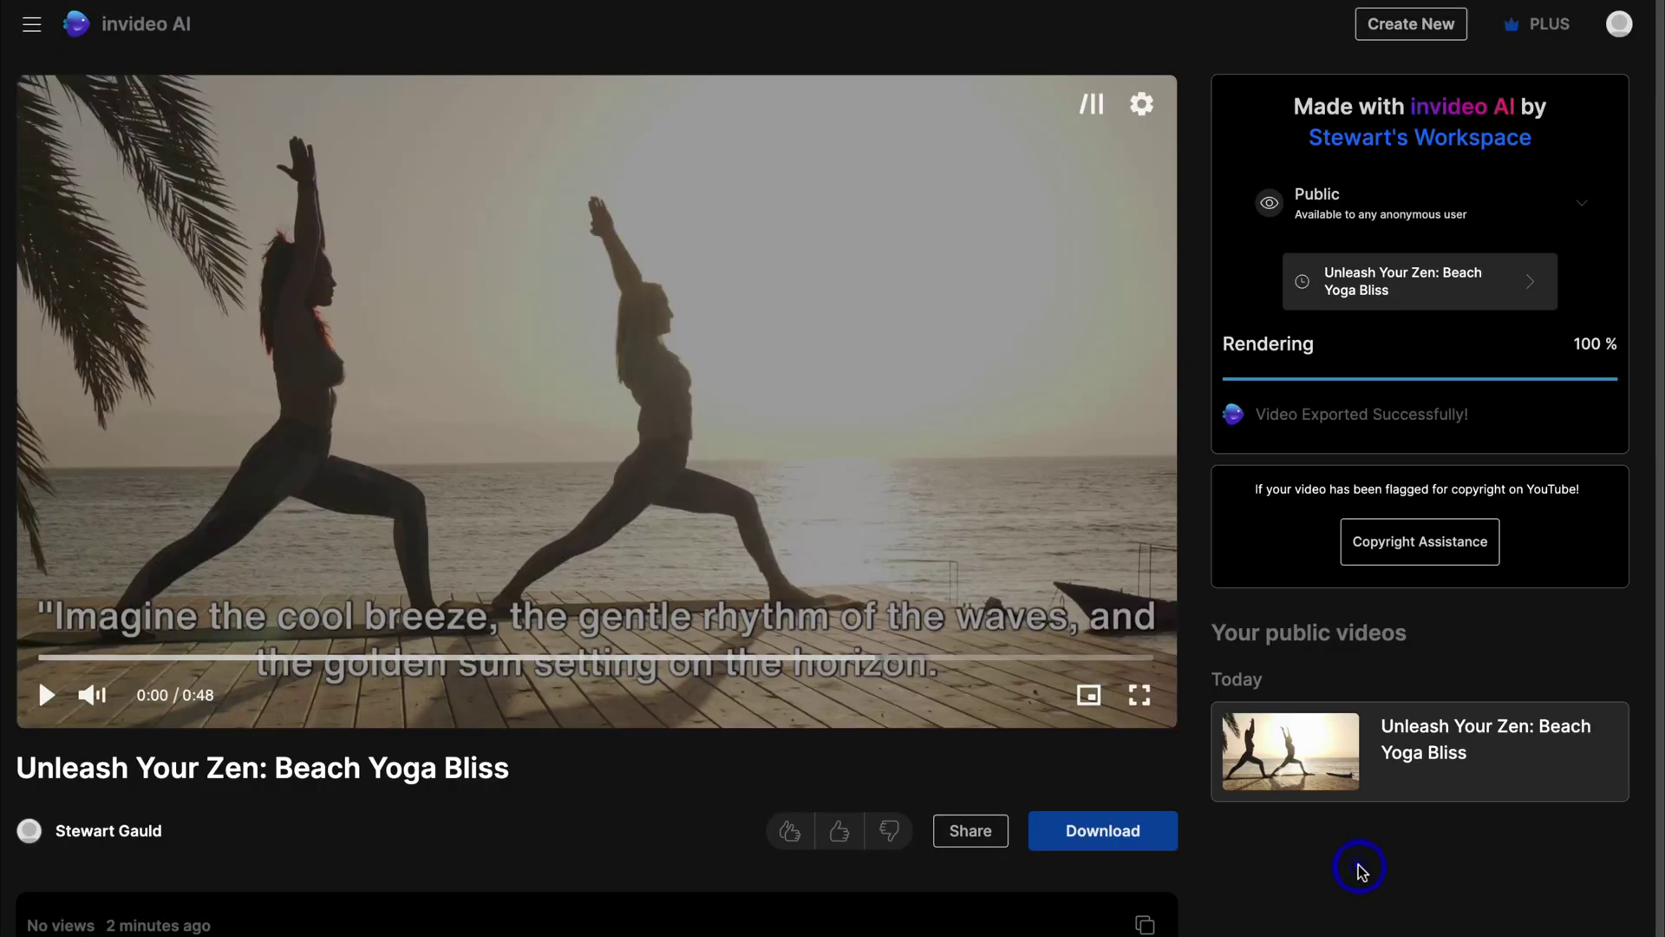